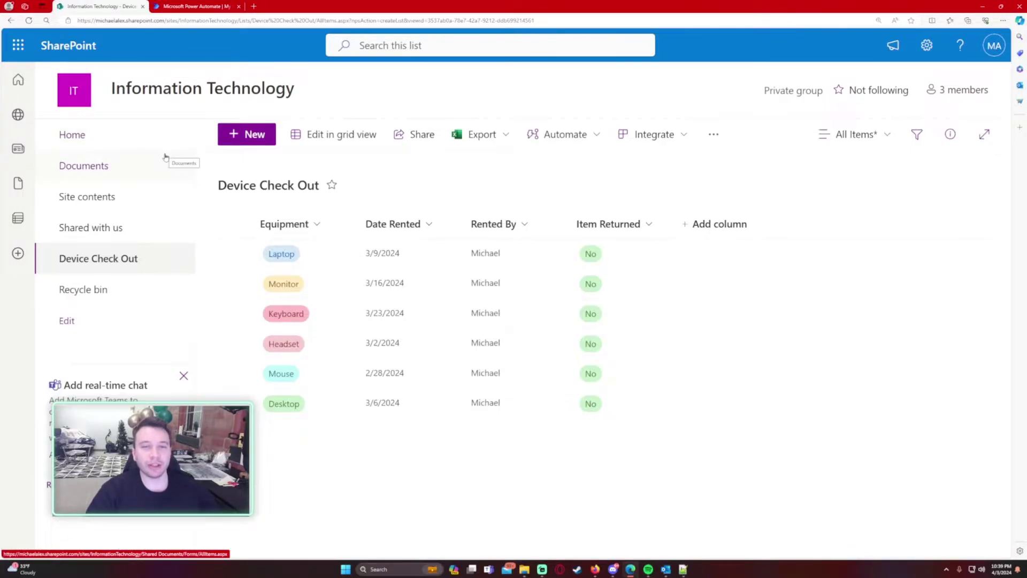
{"action": "left_click", "coordinate": [368, 265]}
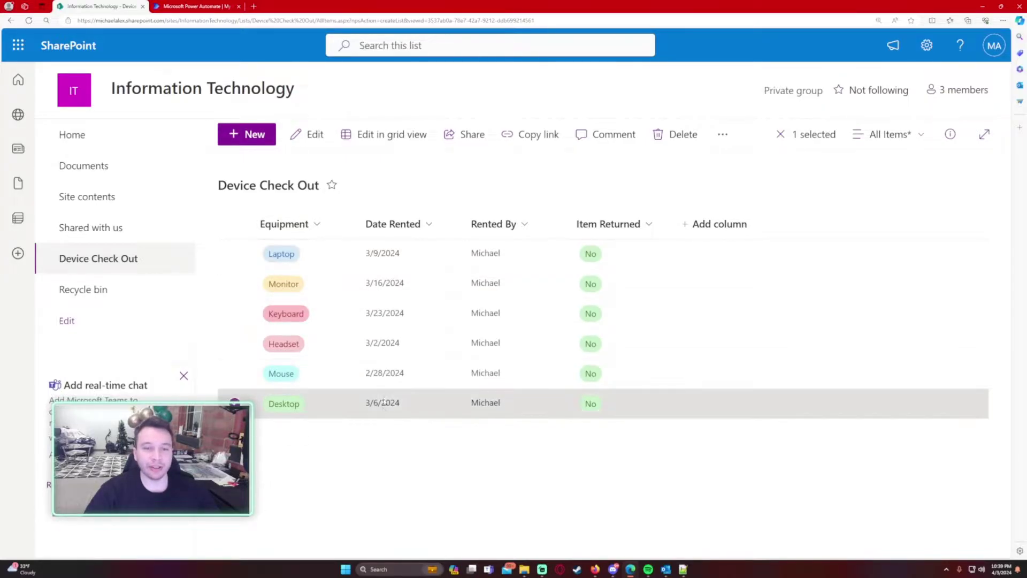
{"action": "left_click", "coordinate": [390, 311]}
{"action": "left_click", "coordinate": [388, 256]}
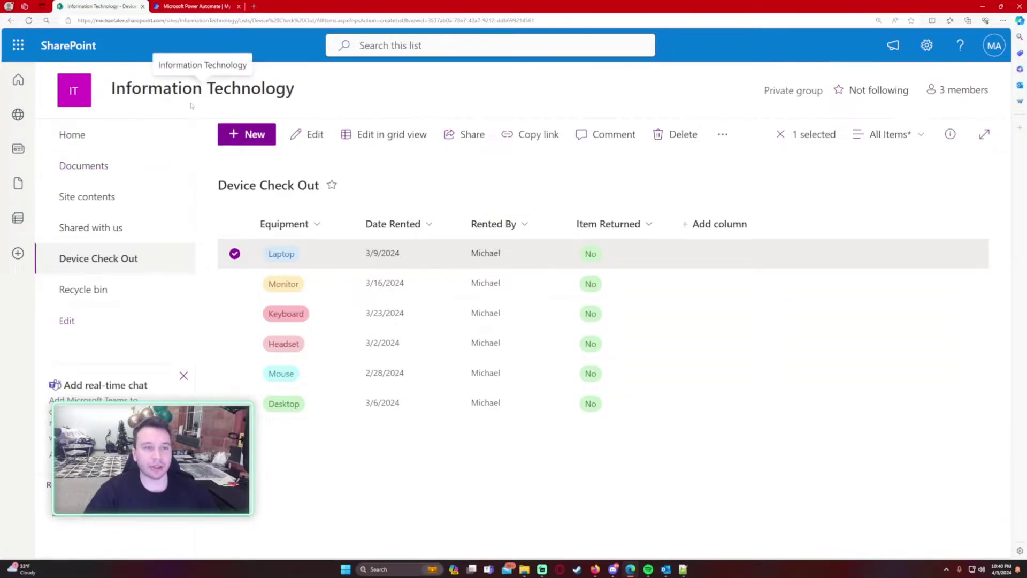
{"action": "left_click", "coordinate": [449, 194]}
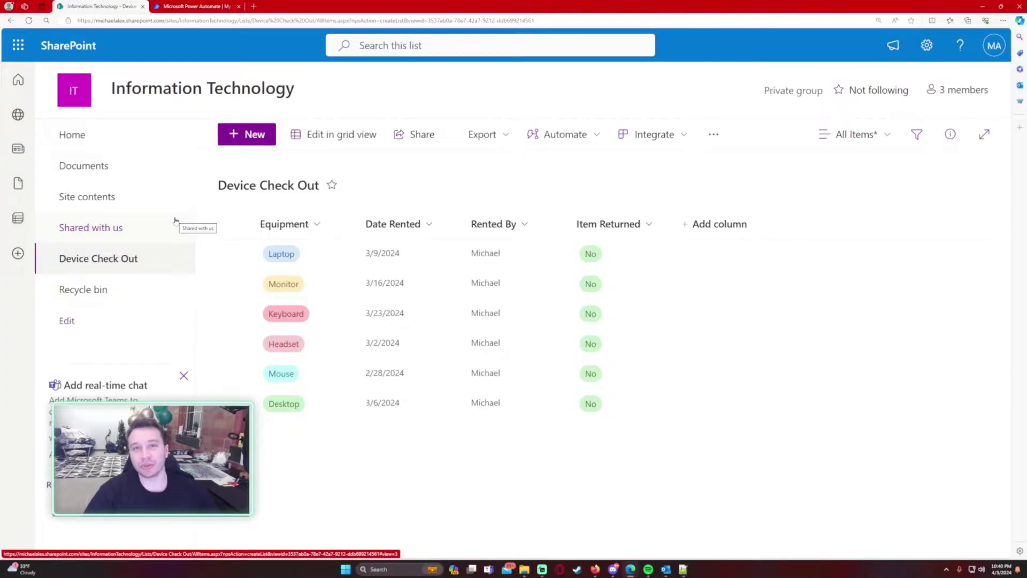
- Switch to Power Automate and start a new scheduled cloud flow named "Past Due Equipment"
{"action": "left_click", "coordinate": [165, 6]}
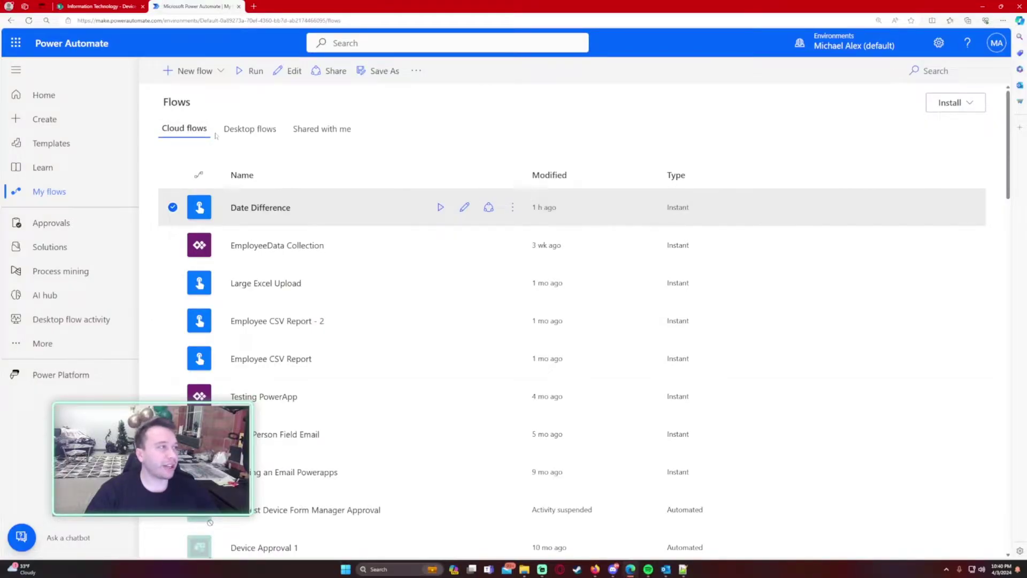
{"action": "key", "text": "ctrl+plus"}
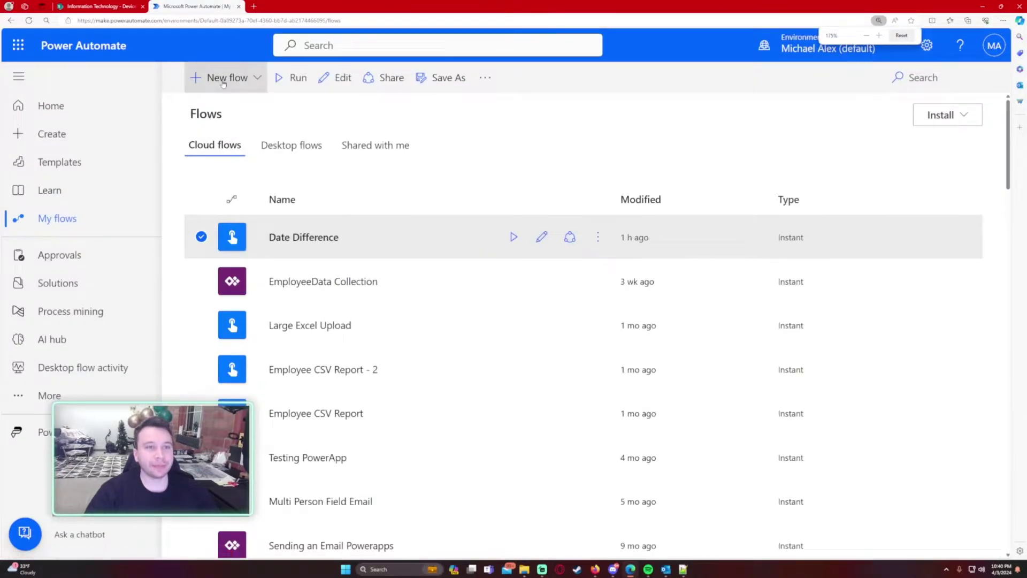
{"action": "left_click", "coordinate": [225, 78]}
{"action": "left_click", "coordinate": [270, 259]}
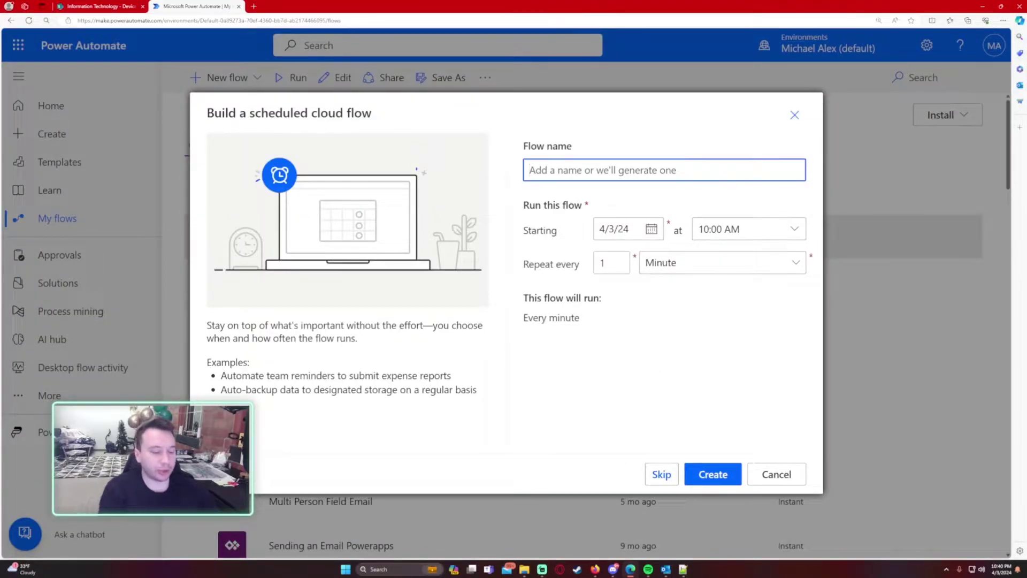
{"action": "type", "text": "post D"}
{"action": "key", "text": "ctrl+a"}
{"action": "key", "text": "BackSpace"}
{"action": "type", "text": "P"}
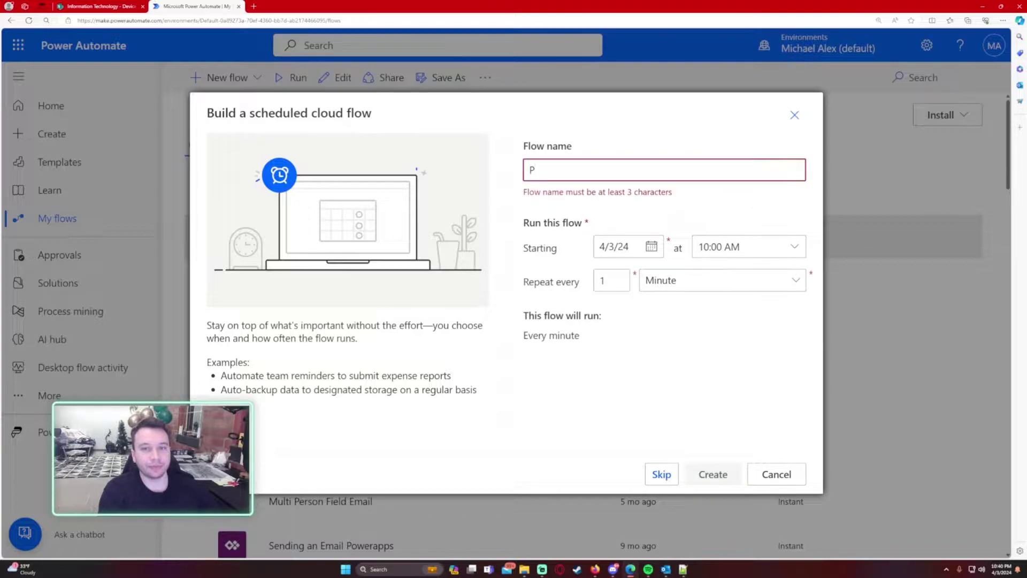
{"action": "type", "text": "ast Due Equipment"}
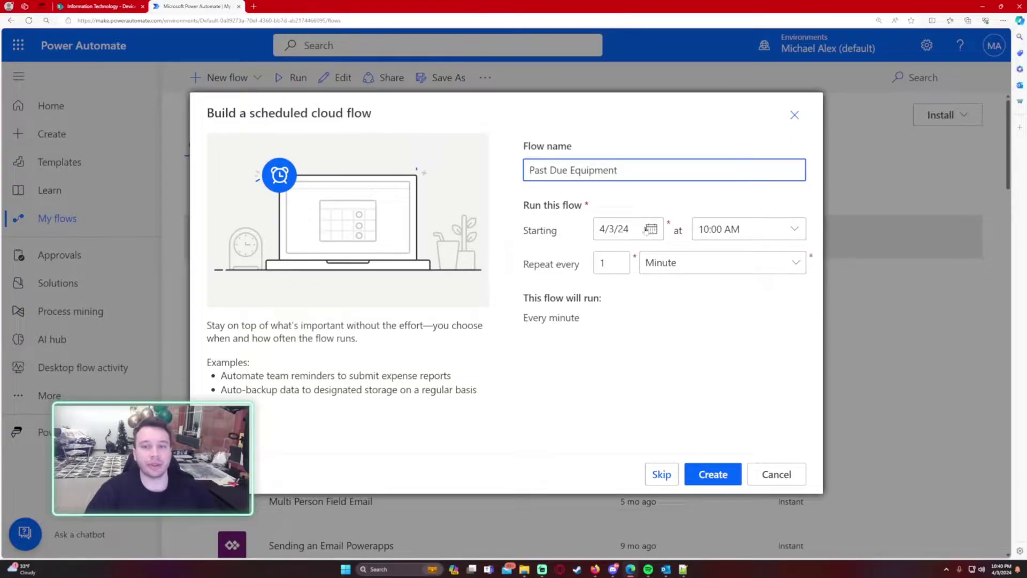
- Schedule the flow to repeat every 1 day at 08:00 AM and create it
{"action": "left_click", "coordinate": [720, 263]}
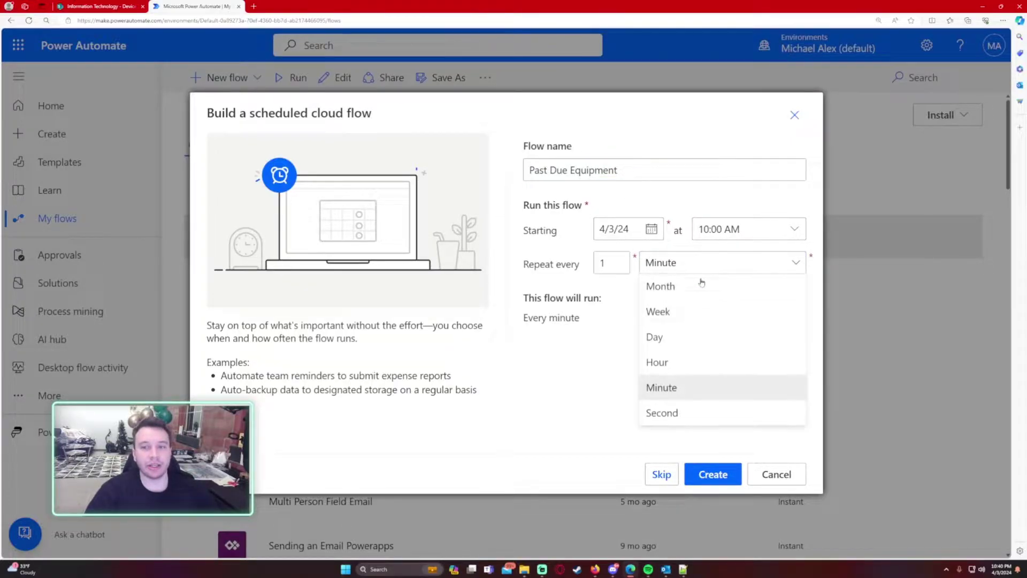
{"action": "left_click", "coordinate": [688, 337]}
{"action": "scroll", "coordinate": [838, 249], "scroll_direction": "down", "scroll_amount": 10}
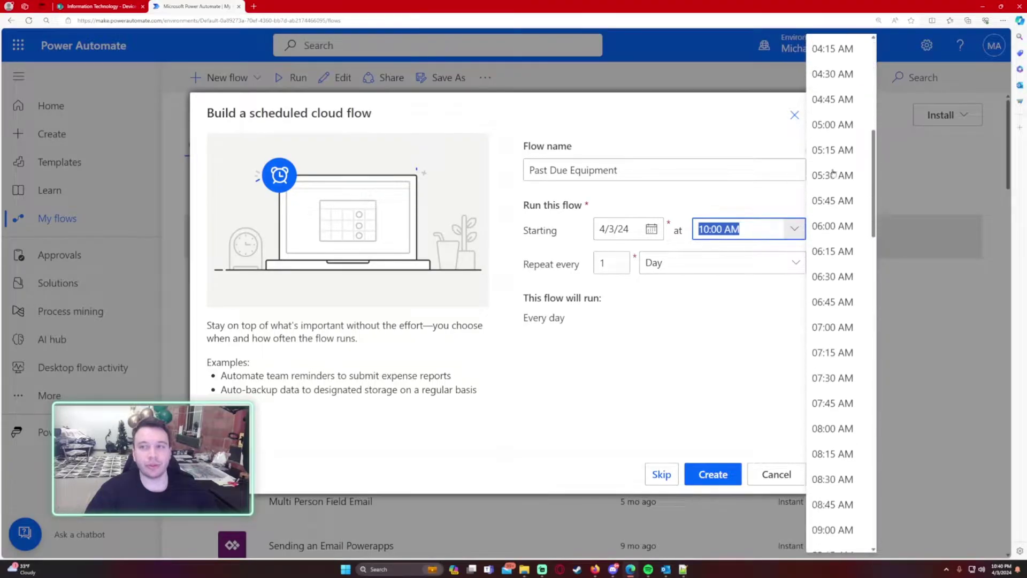
{"action": "left_click", "coordinate": [837, 239]}
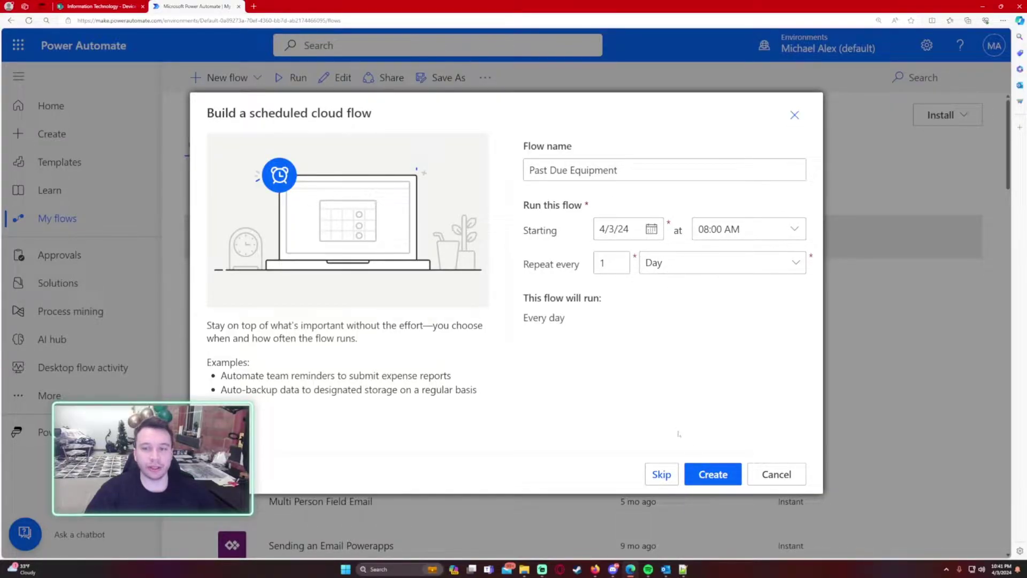
{"action": "left_click", "coordinate": [698, 475]}
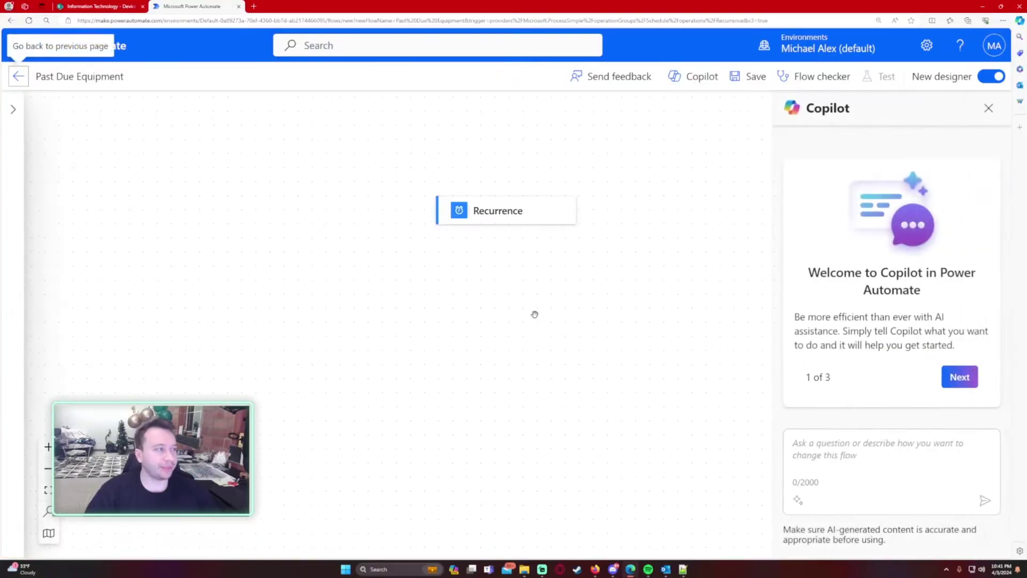
- Dismiss the Copilot pane and turn off the new designer to use the classic flow editor
{"action": "left_click", "coordinate": [1003, 108]}
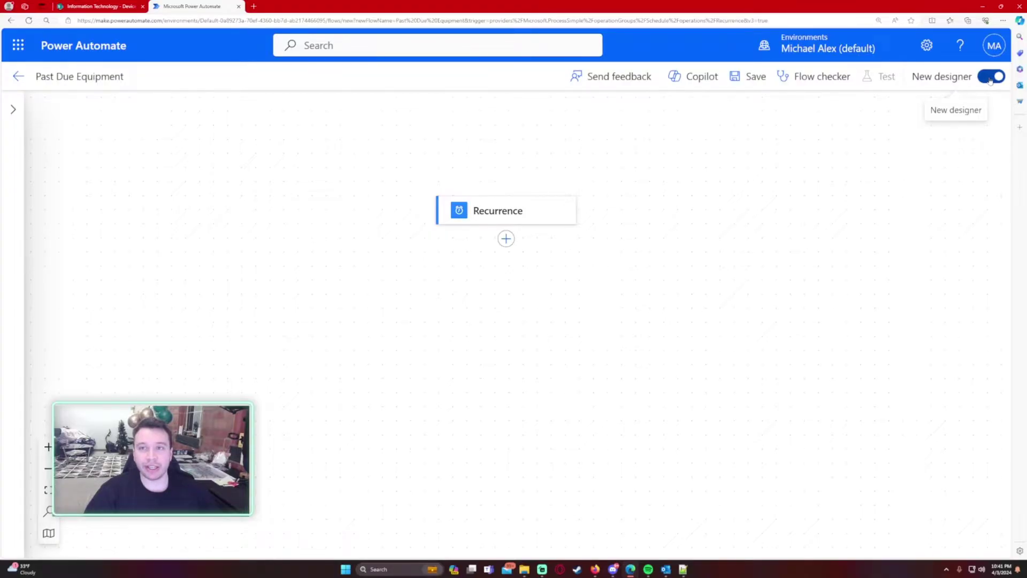
{"action": "left_click", "coordinate": [990, 78]}
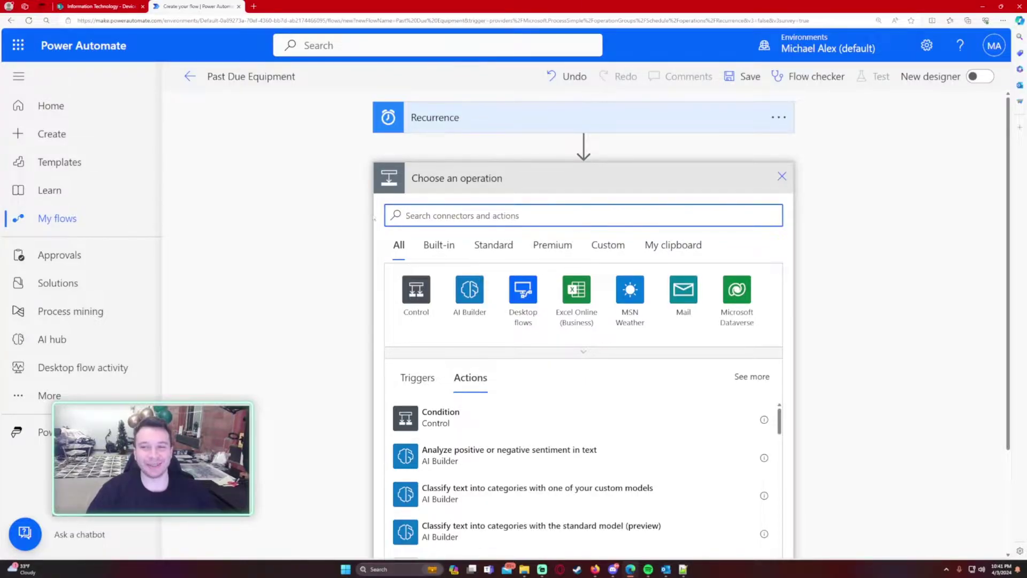
{"action": "key", "text": "ctrl+minus"}
{"action": "key", "text": "ctrl+plus"}
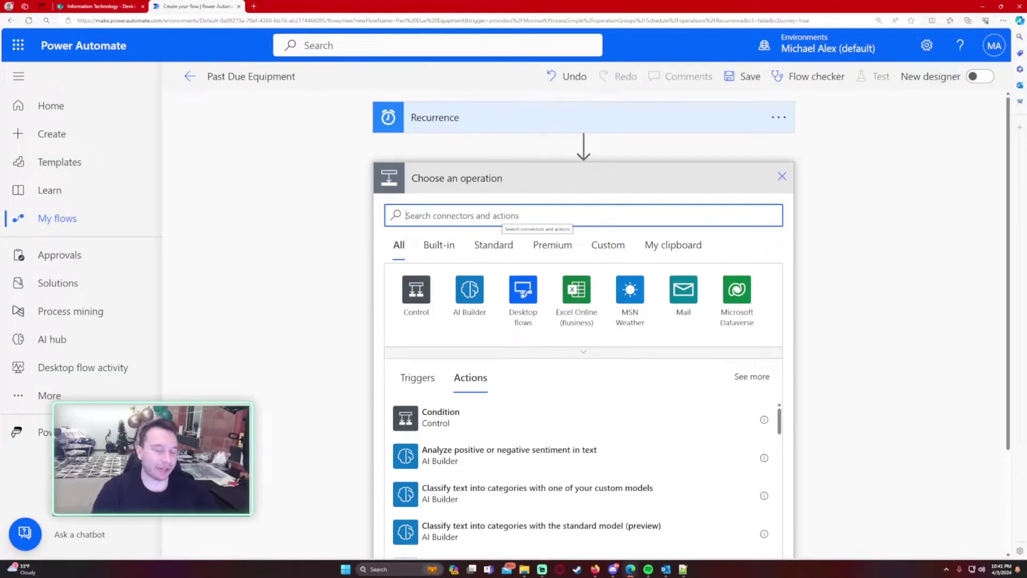
- Add the SharePoint Get items action below the Recurrence trigger
{"action": "type", "text": "get item"}
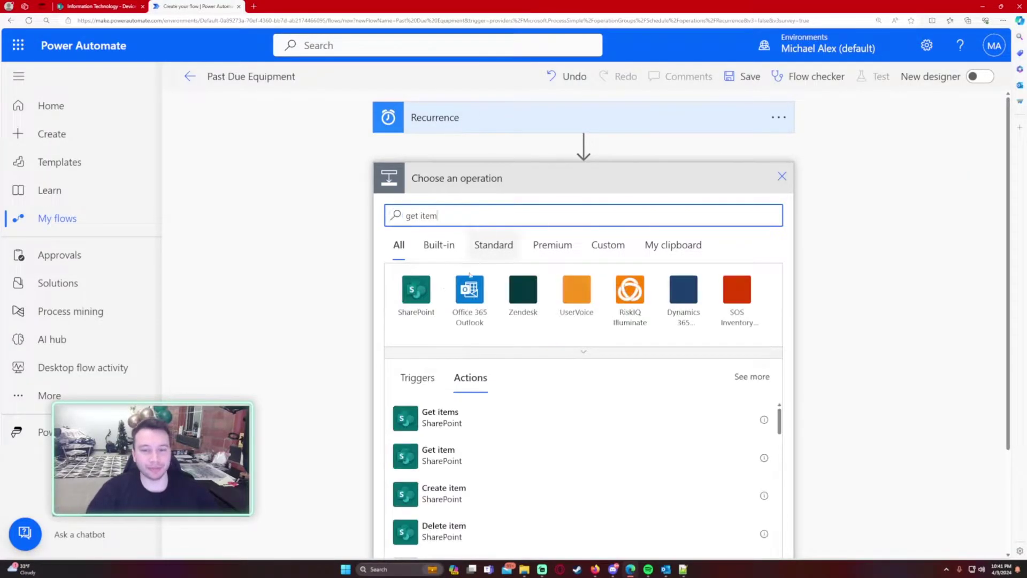
{"action": "left_click", "coordinate": [471, 341]}
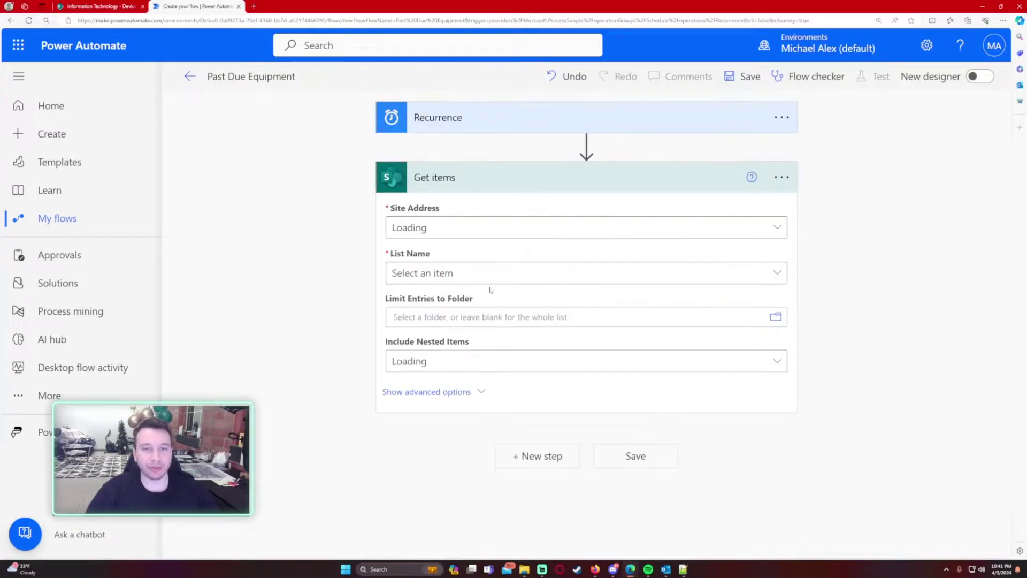
{"action": "left_click", "coordinate": [492, 231]}
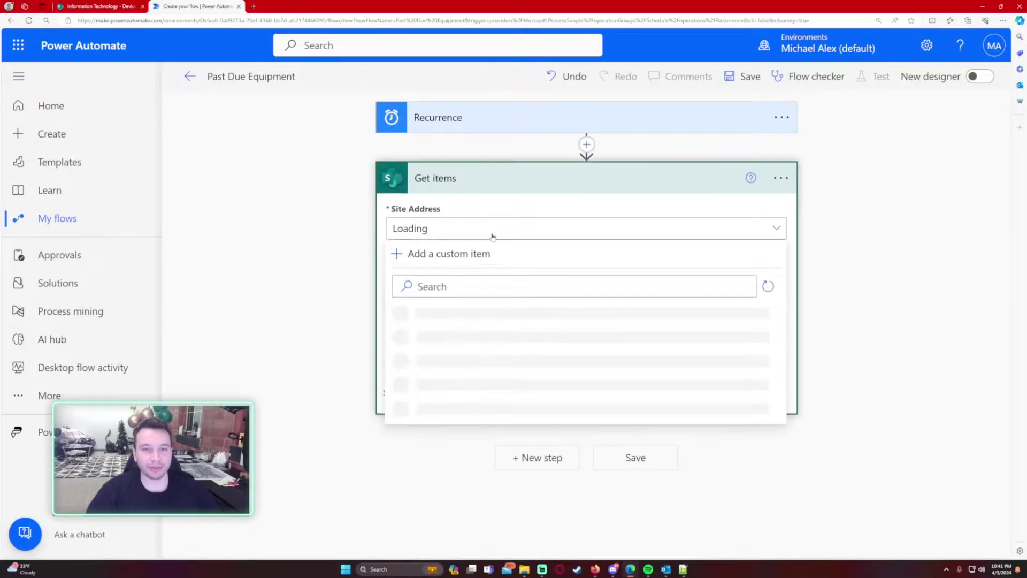
{"action": "left_click", "coordinate": [745, 235]}
- Check the Experimental Features option in the Power Automate settings and close them without saving
{"action": "left_click", "coordinate": [925, 47]}
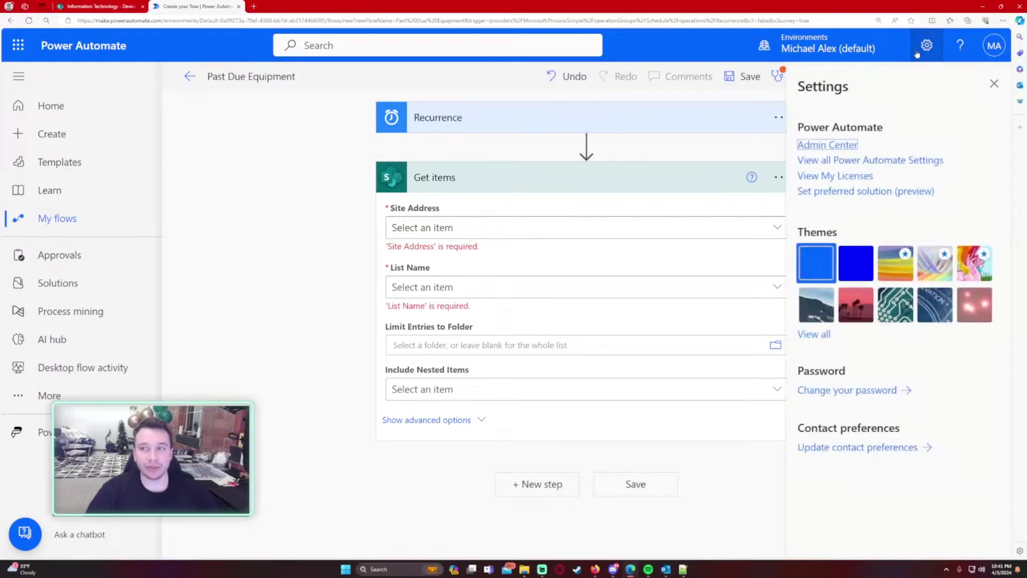
{"action": "left_click", "coordinate": [853, 160]}
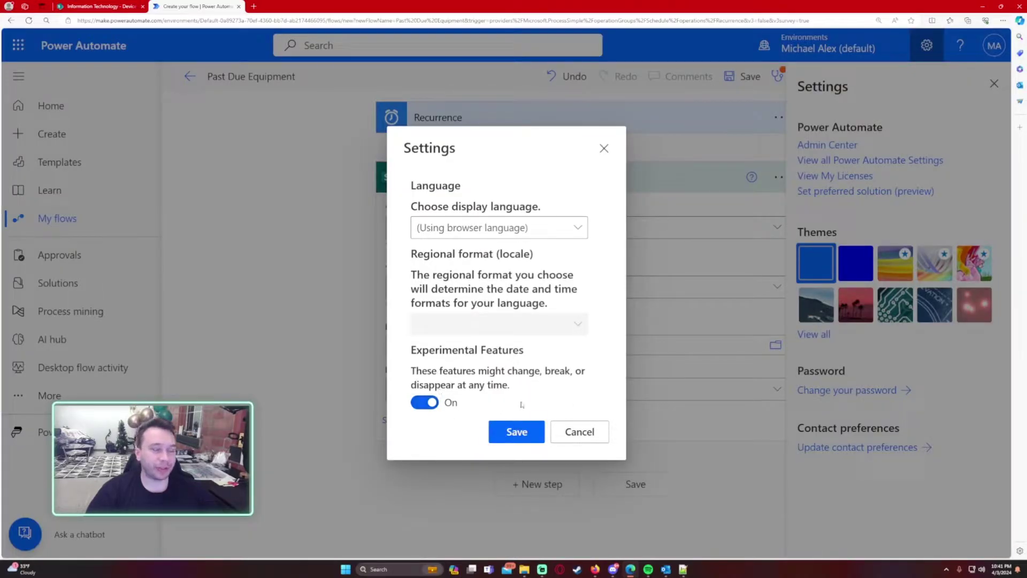
{"action": "left_click", "coordinate": [580, 431]}
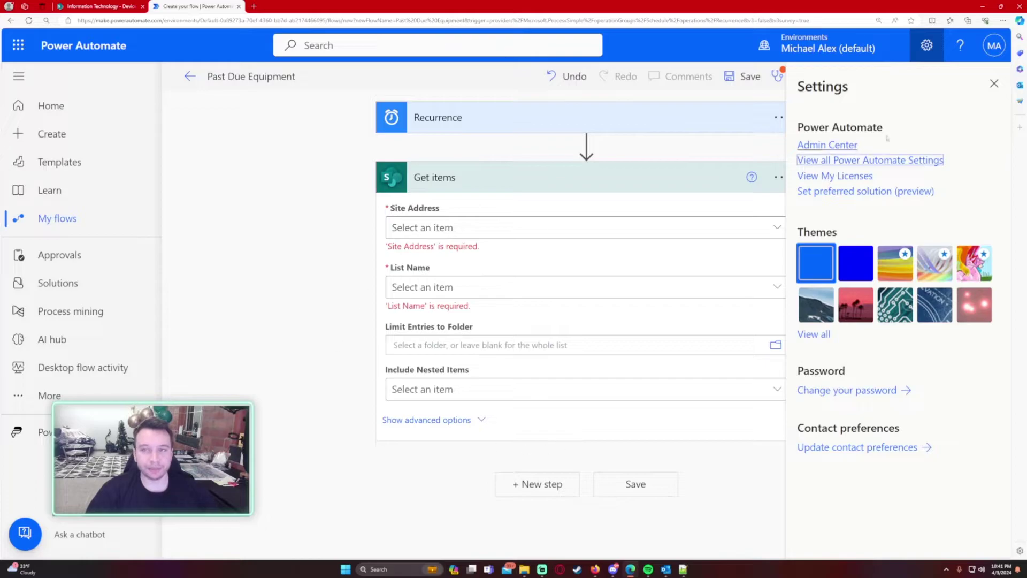
{"action": "left_click", "coordinate": [994, 83]}
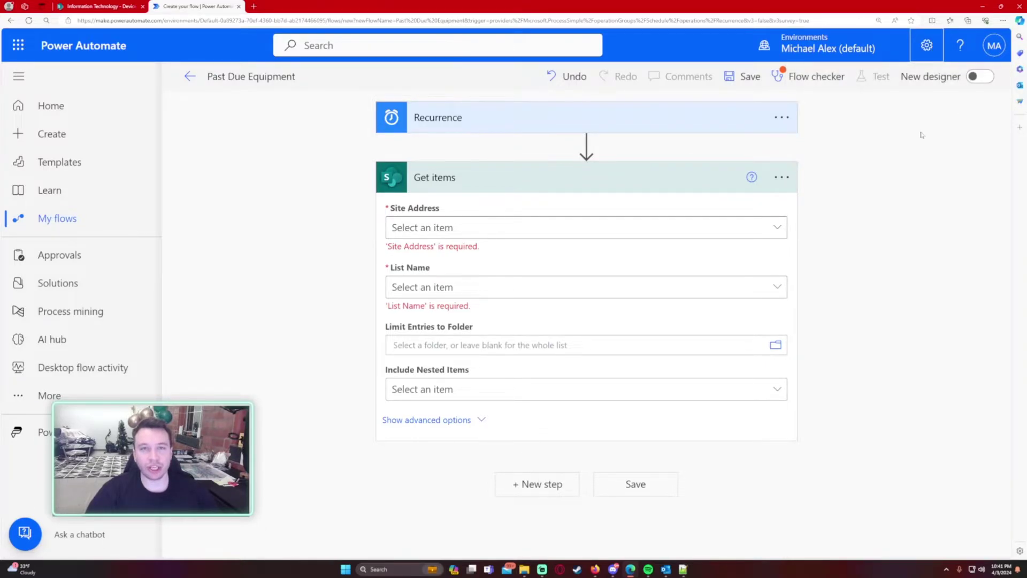
- Set the Get items site address to the Information Technology site and the list name to Device Check Out
{"action": "left_click", "coordinate": [447, 229]}
{"action": "scroll", "coordinate": [500, 352], "scroll_direction": "down", "scroll_amount": 3}
{"action": "left_click", "coordinate": [479, 323]}
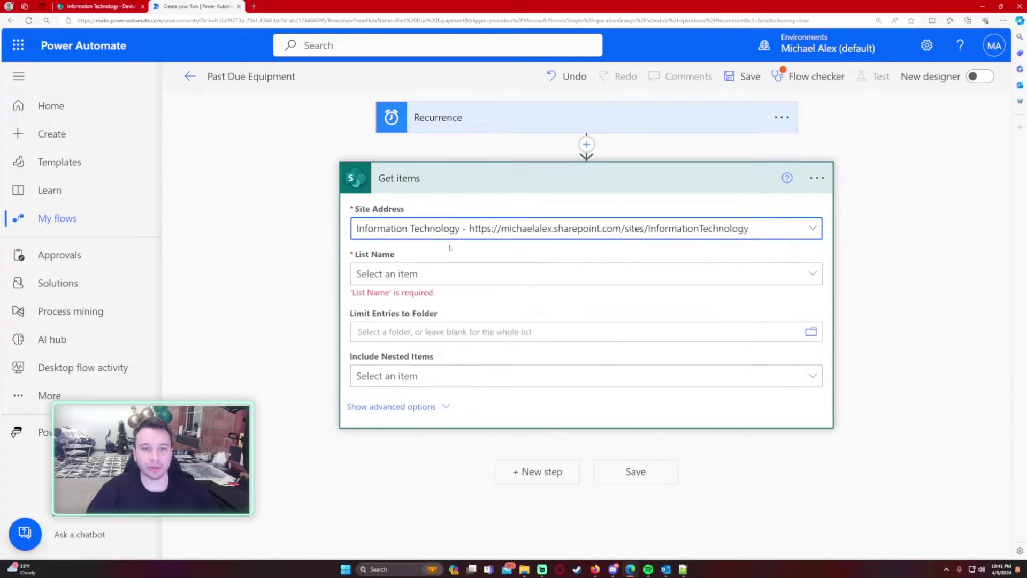
{"action": "left_click", "coordinate": [431, 280]}
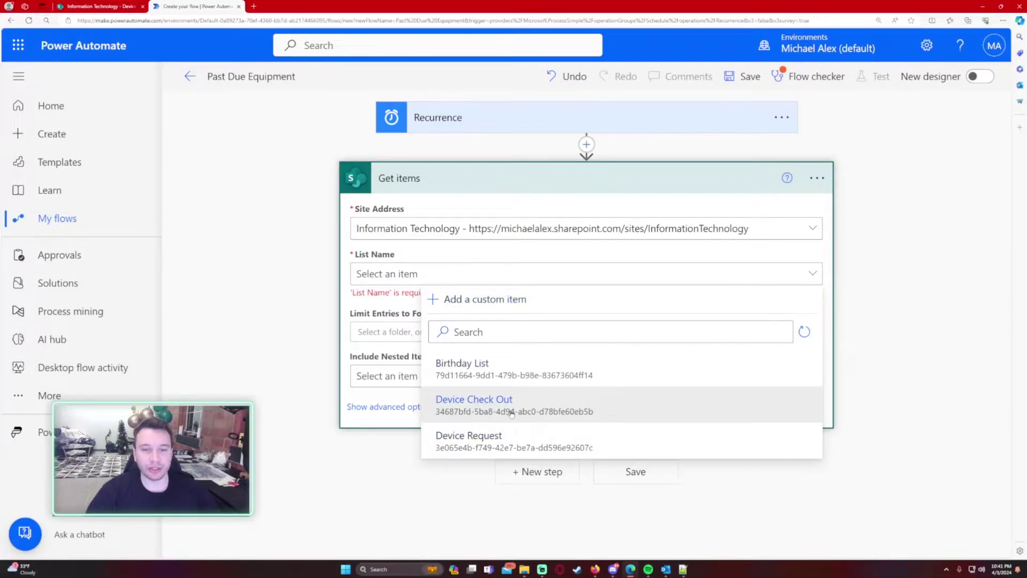
{"action": "left_click", "coordinate": [511, 413]}
{"action": "key", "text": "ctrl+shift+Tab"}
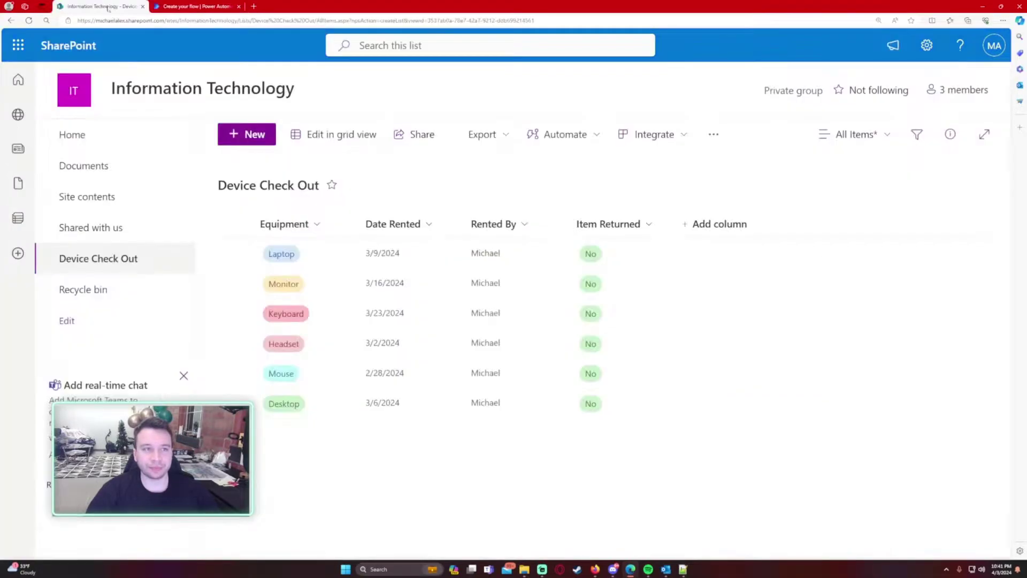
{"action": "left_click", "coordinate": [197, 6]}
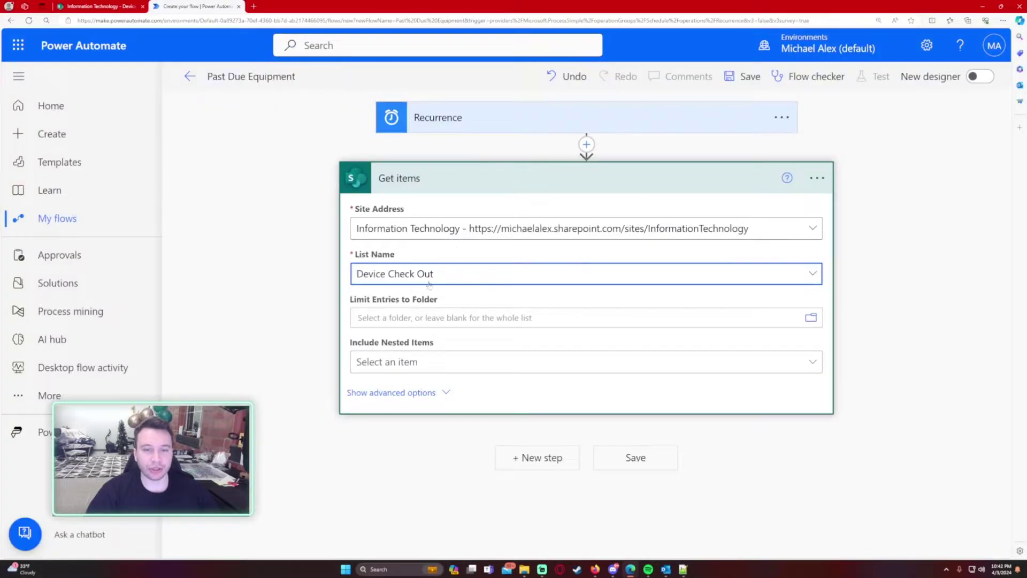
{"action": "left_click", "coordinate": [422, 392]}
{"action": "scroll", "coordinate": [427, 407], "scroll_direction": "down", "scroll_amount": 3}
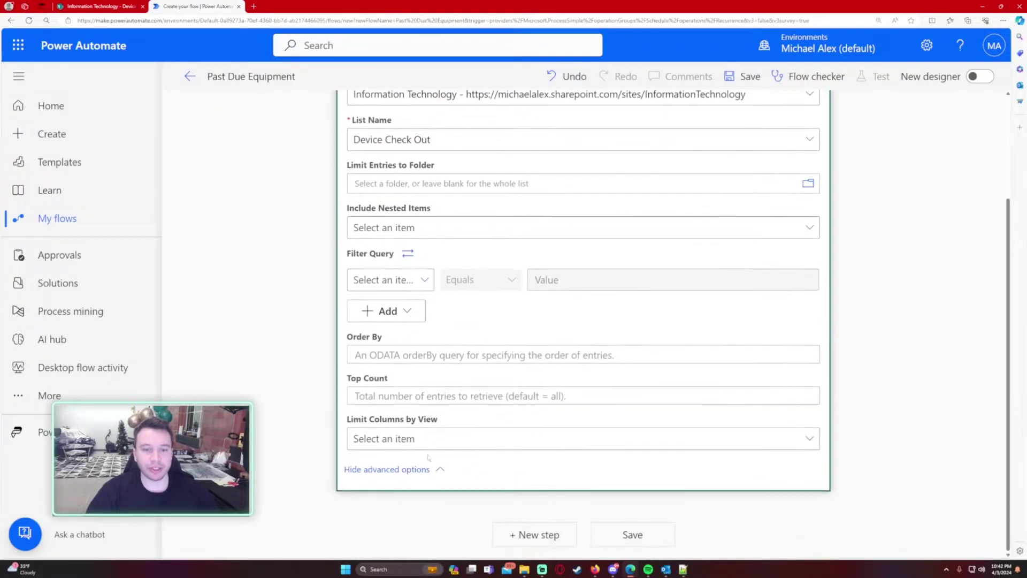
{"action": "left_click", "coordinate": [423, 469]}
- Turn on pagination for the Get items action with a threshold of 1000, then collapse the action
{"action": "left_click", "coordinate": [816, 177]}
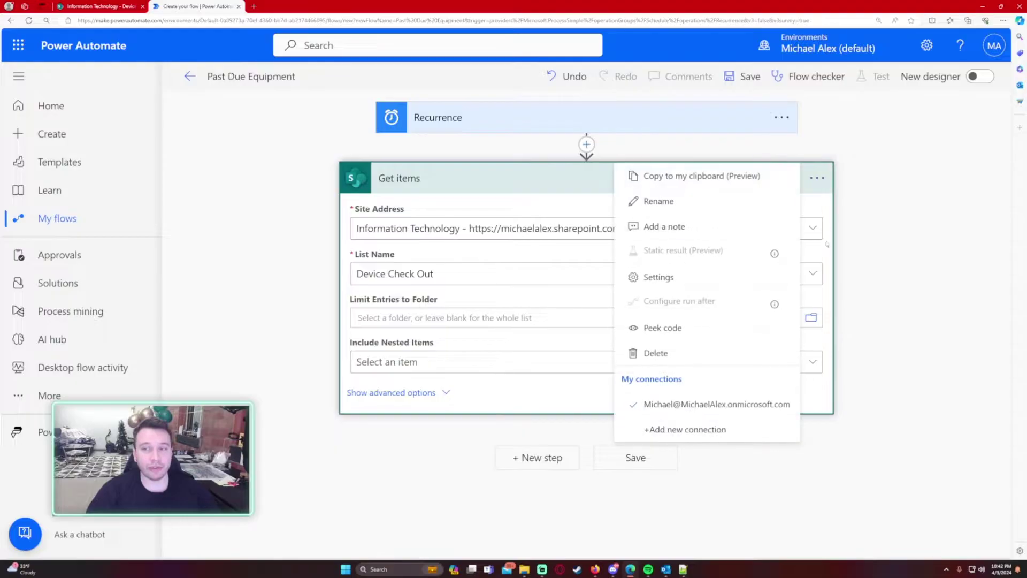
{"action": "left_click", "coordinate": [732, 277]}
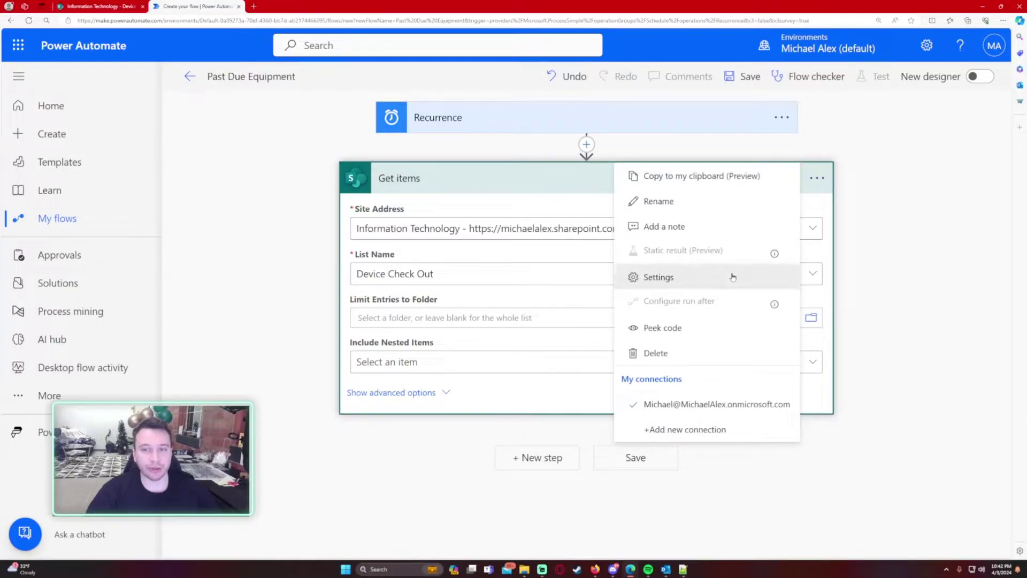
{"action": "left_click", "coordinate": [399, 275]}
{"action": "left_click", "coordinate": [483, 298]}
{"action": "type", "text": "1000"}
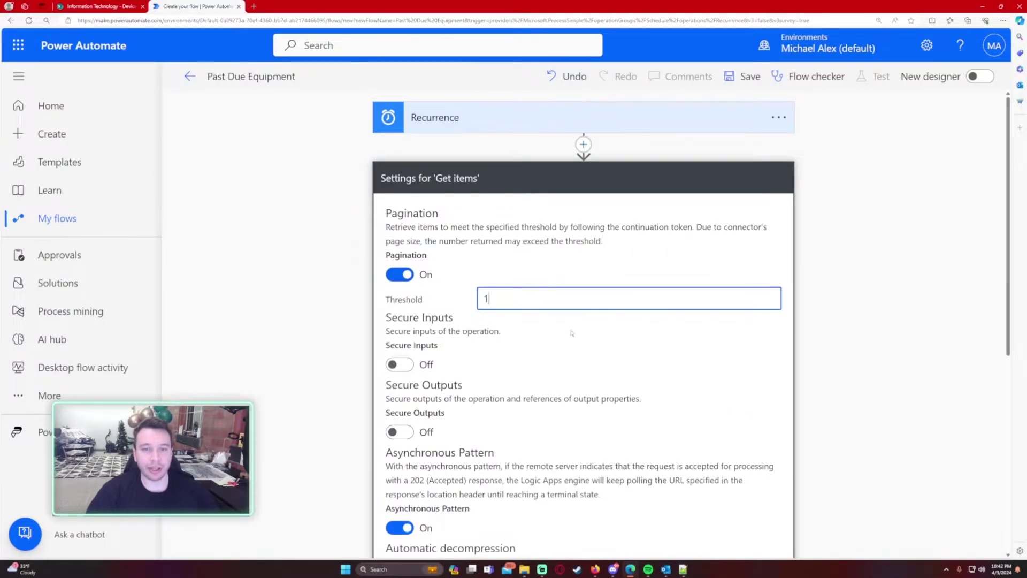
{"action": "left_click", "coordinate": [829, 329]}
{"action": "scroll", "coordinate": [828, 332], "scroll_direction": "down", "scroll_amount": 3}
{"action": "scroll", "coordinate": [826, 396], "scroll_direction": "down", "scroll_amount": 3}
{"action": "left_click", "coordinate": [527, 471]}
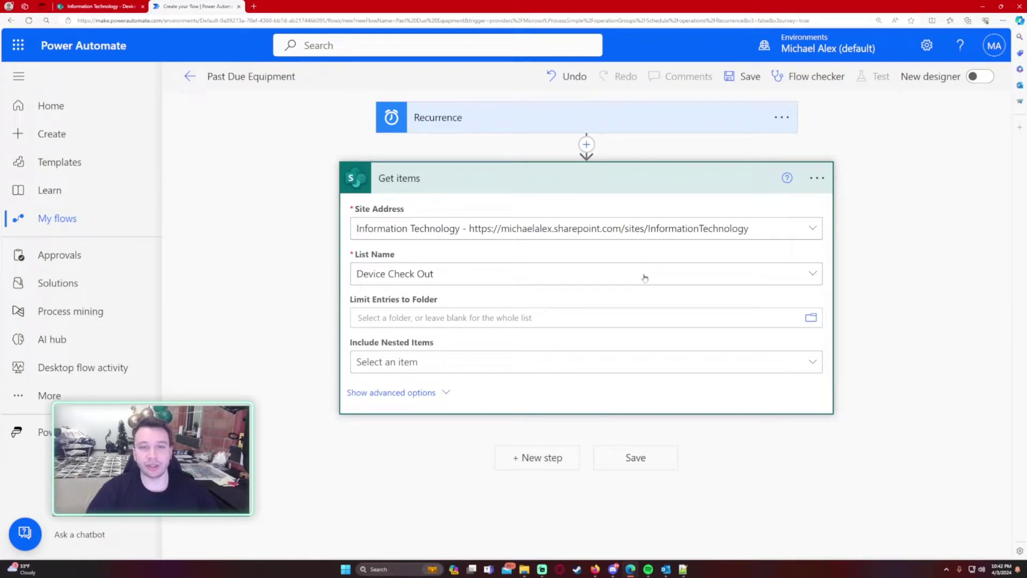
{"action": "left_click", "coordinate": [442, 172]}
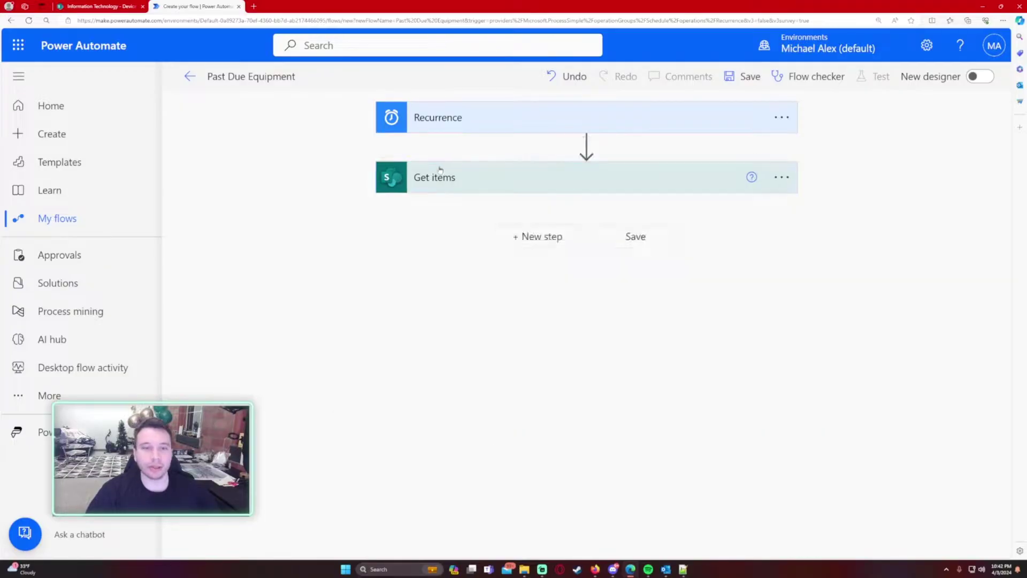
- Add an Apply to each action below Get items and set its output to the Get items value list
{"action": "left_click", "coordinate": [546, 238]}
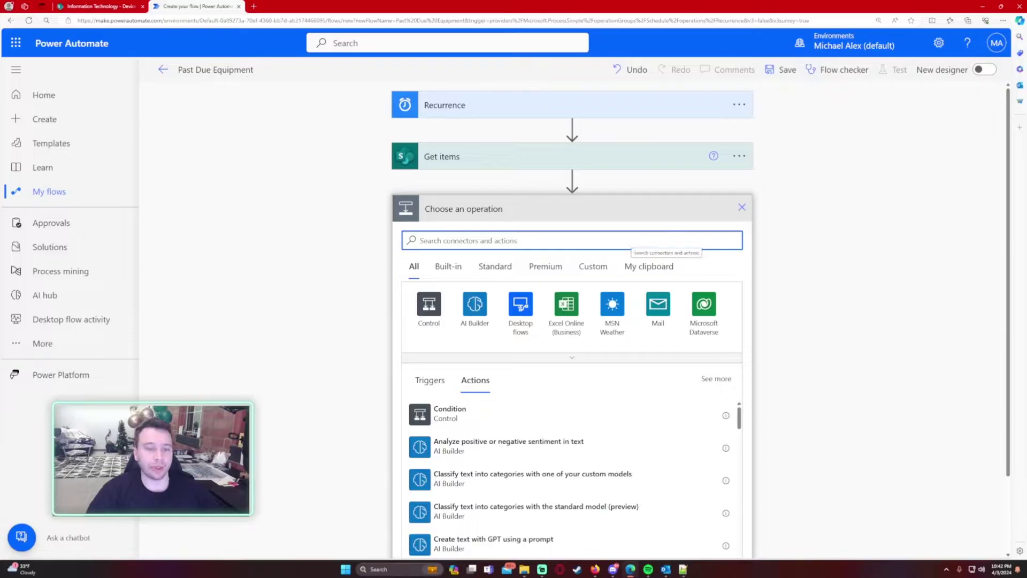
{"action": "type", "text": "apply to each"}
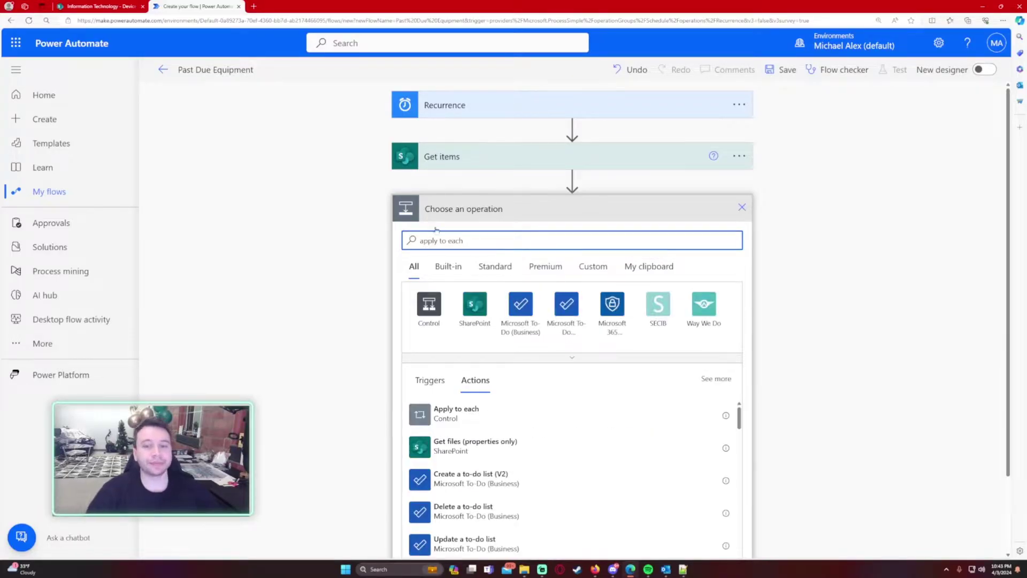
{"action": "scroll", "coordinate": [406, 308], "scroll_direction": "down", "scroll_amount": 2}
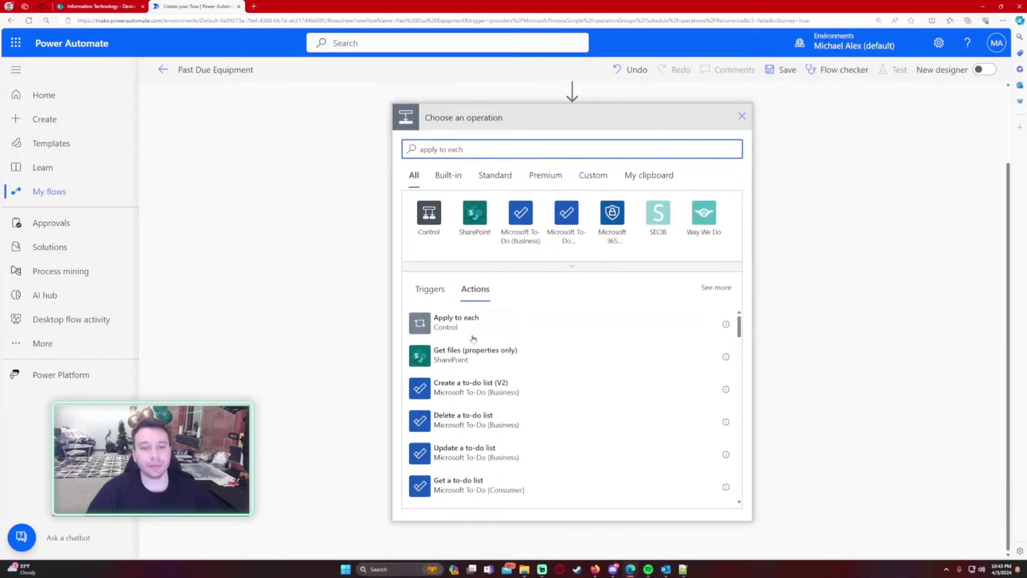
{"action": "left_click", "coordinate": [500, 327]}
{"action": "left_click", "coordinate": [712, 249]}
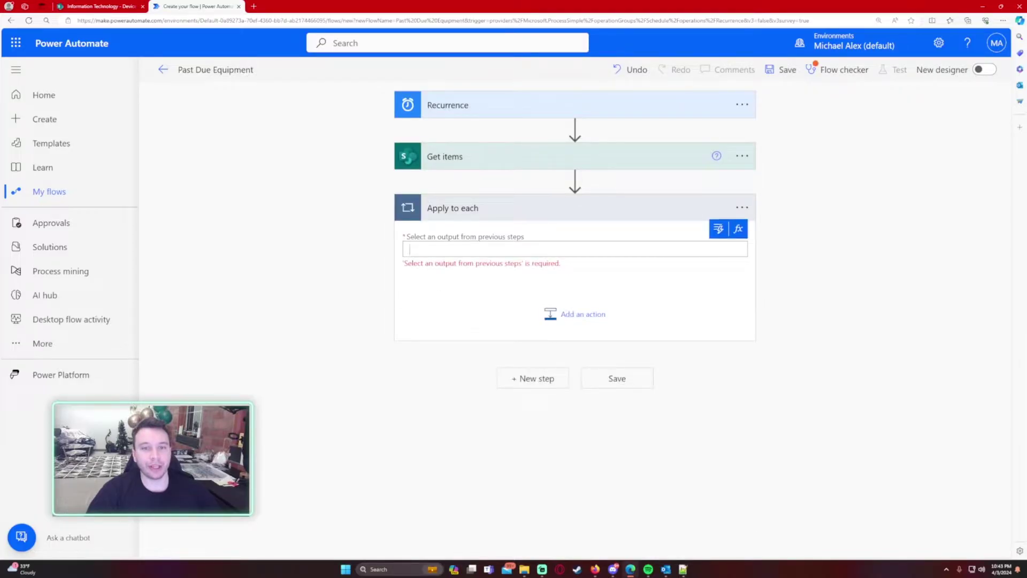
{"action": "left_click", "coordinate": [717, 232]}
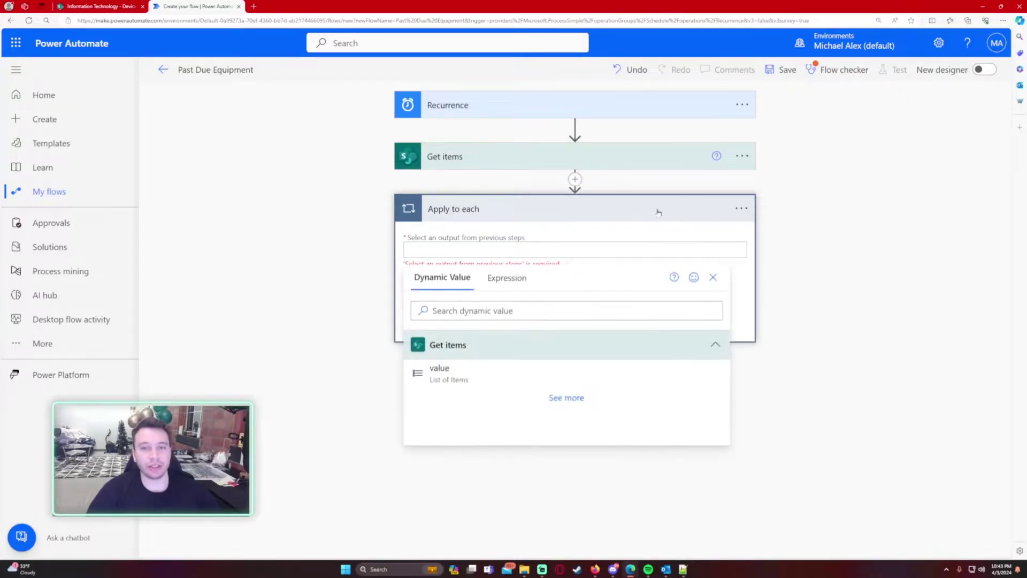
{"action": "left_click", "coordinate": [479, 374]}
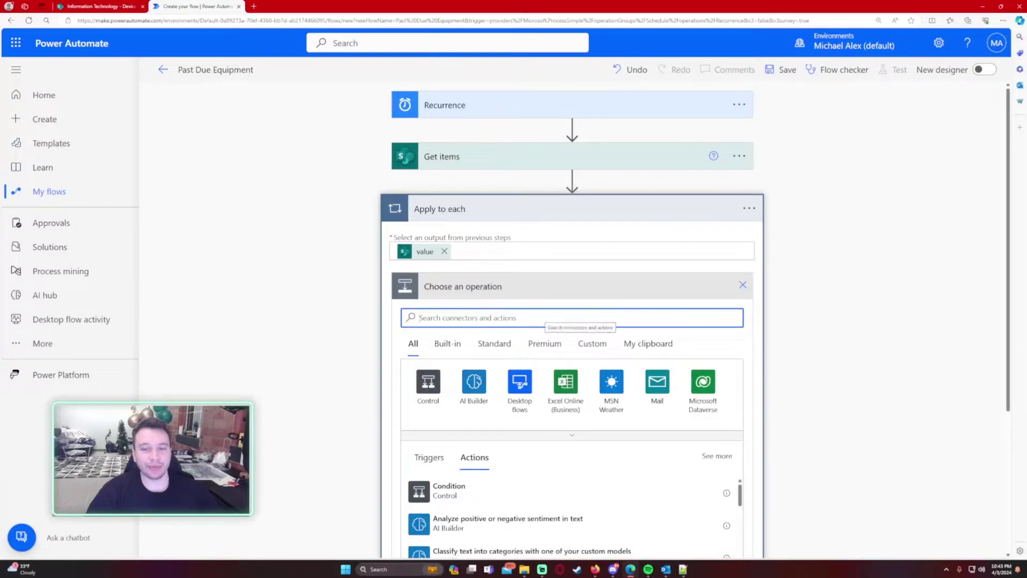
- Add a Compose action inside the Apply to each loop and check the columns of the Device Check Out list
{"action": "scroll", "coordinate": [492, 339], "scroll_direction": "down", "scroll_amount": 2}
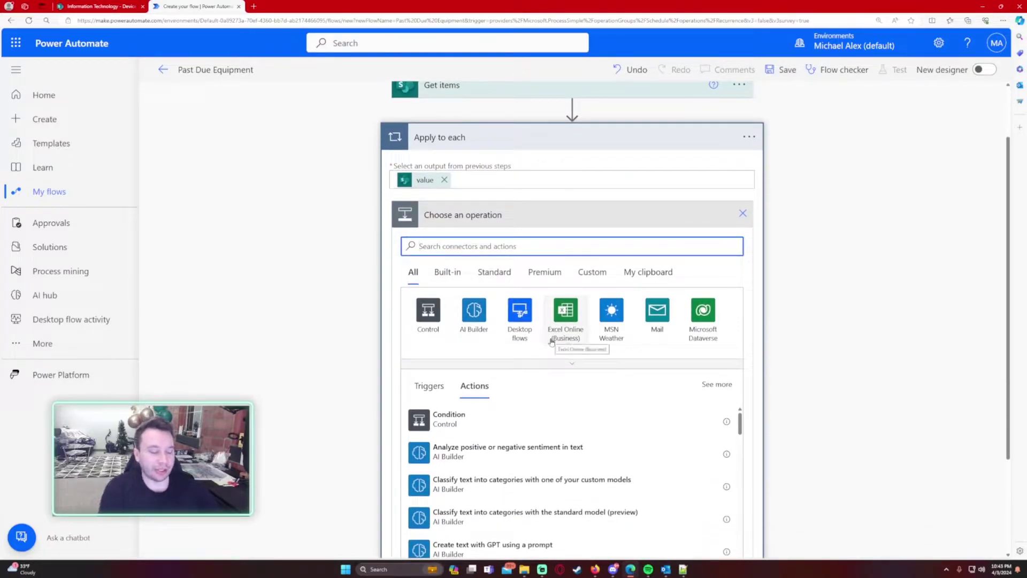
{"action": "type", "text": "compose"}
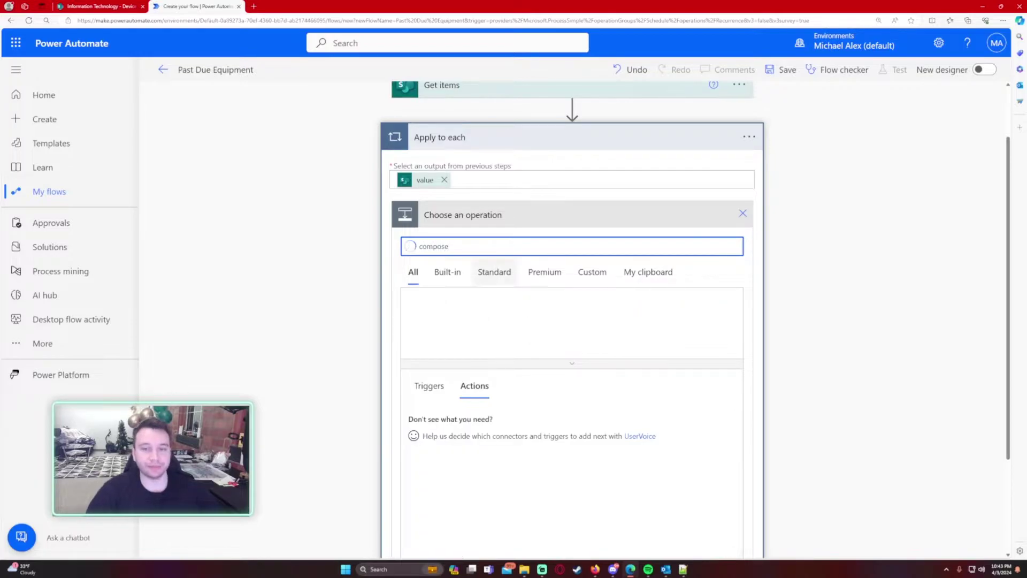
{"action": "scroll", "coordinate": [466, 344], "scroll_direction": "down", "scroll_amount": 2}
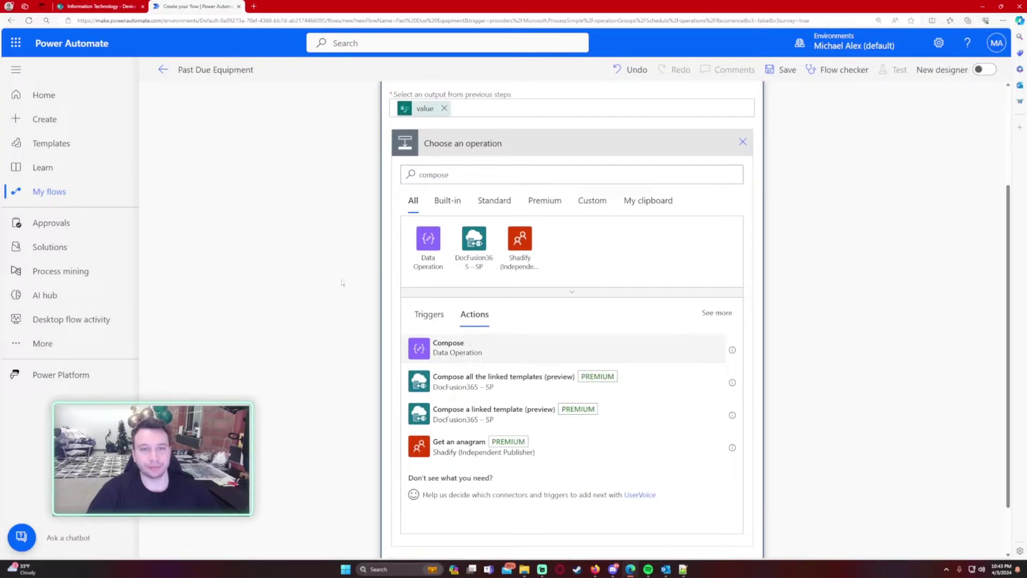
{"action": "left_click", "coordinate": [449, 347]}
{"action": "left_click", "coordinate": [101, 6]}
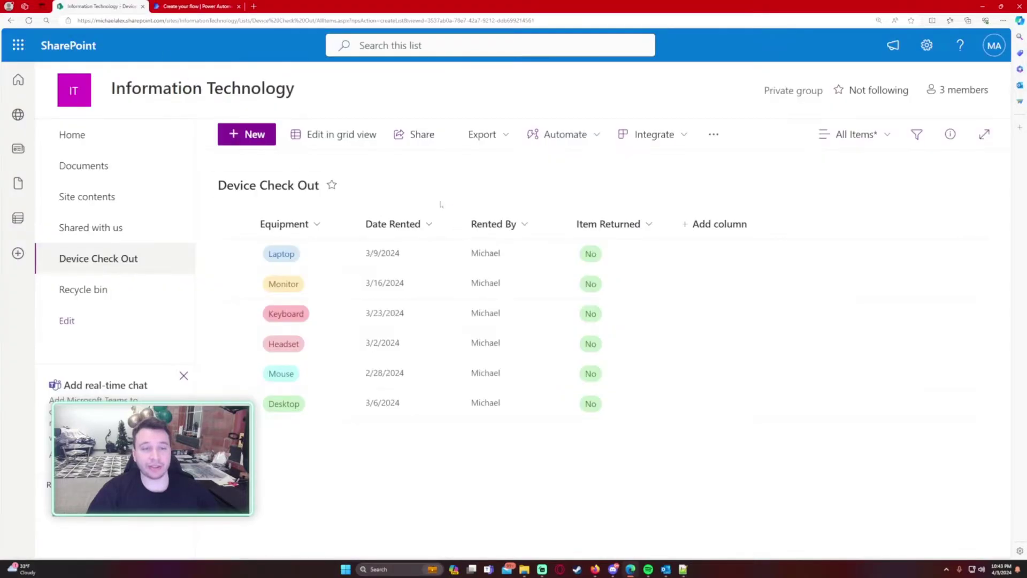
{"action": "left_click", "coordinate": [195, 6]}
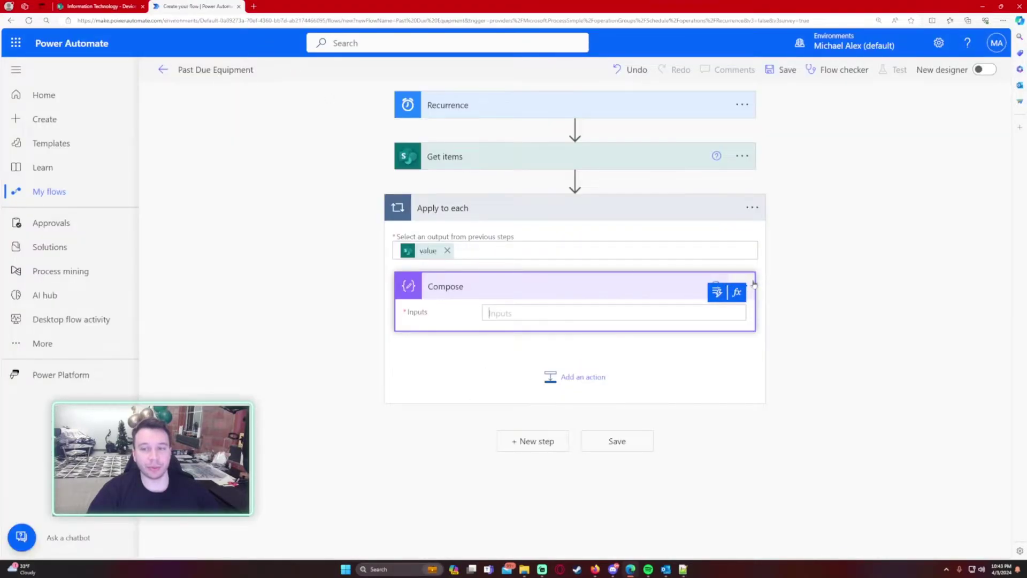
- Rename the Compose action to DateRented and set its input to the Date Rented dynamic value
{"action": "left_click", "coordinate": [741, 285]}
{"action": "left_click", "coordinate": [763, 302]}
{"action": "type", "text": "DateRented"}
{"action": "key", "text": "Return"}
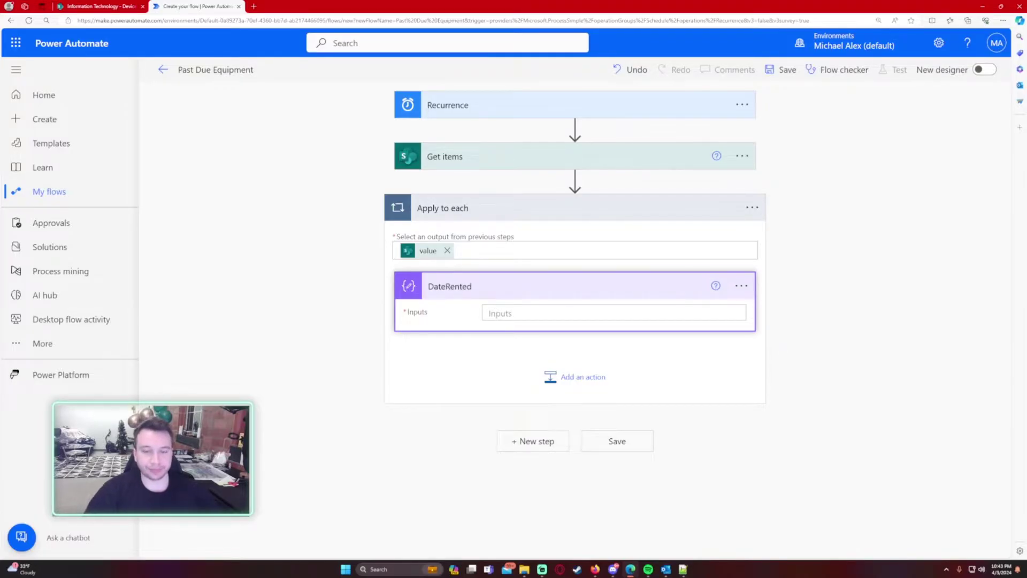
{"action": "left_click", "coordinate": [717, 285]}
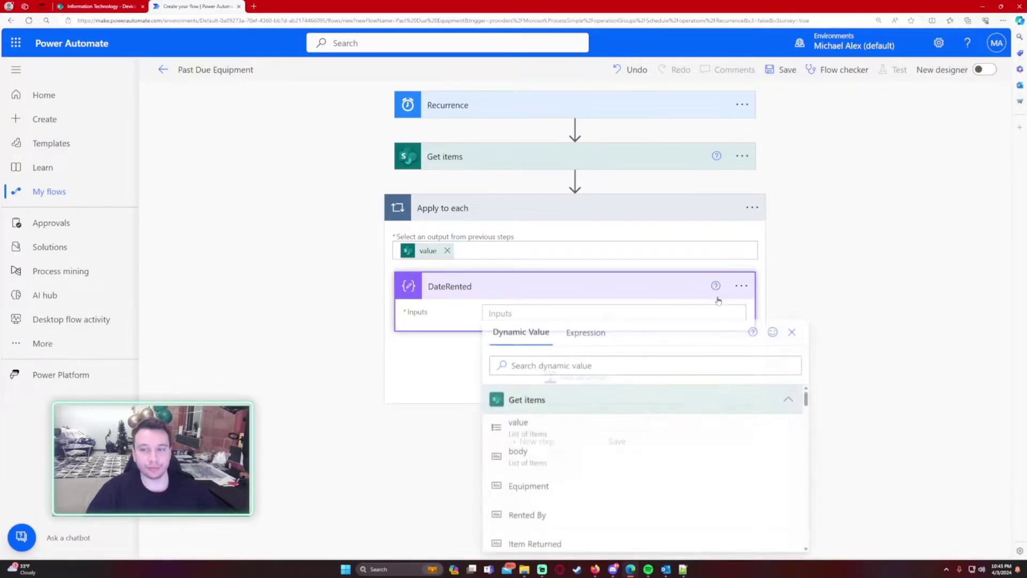
{"action": "scroll", "coordinate": [615, 452], "scroll_direction": "down", "scroll_amount": 3}
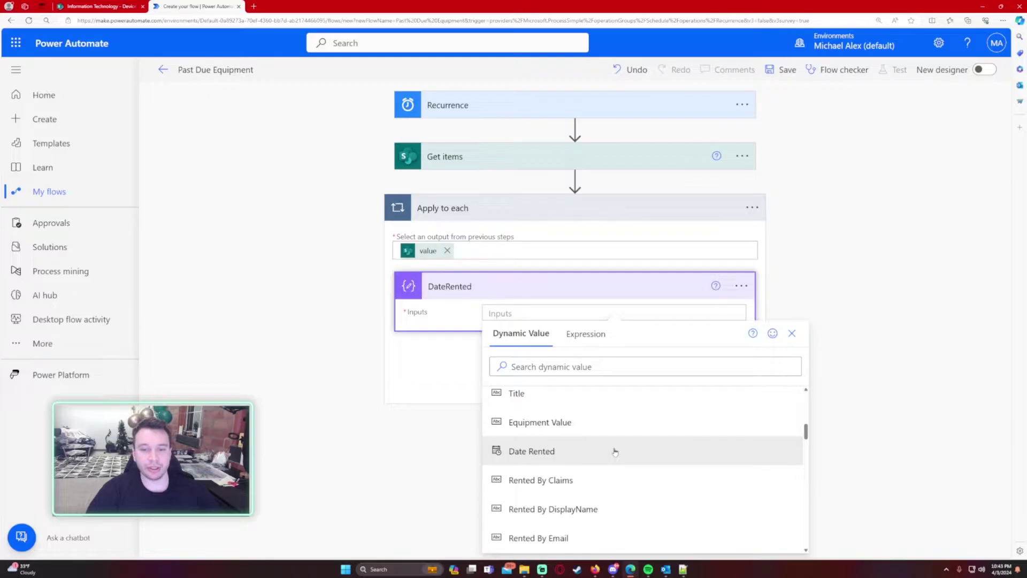
{"action": "left_click", "coordinate": [615, 452]}
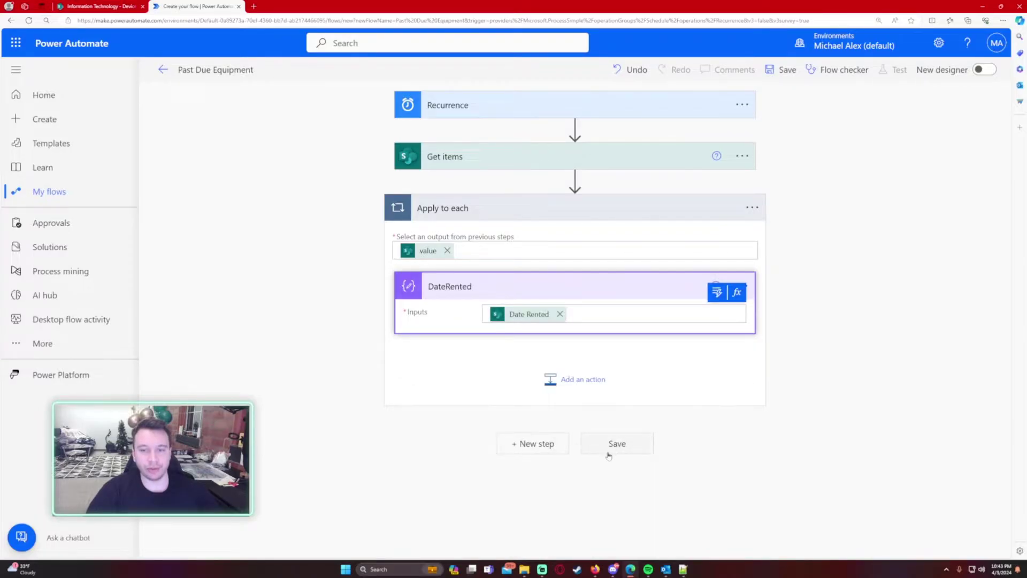
- Save the flow and test it manually, examining the DateRented output across the loop iterations
{"action": "left_click", "coordinate": [613, 453]}
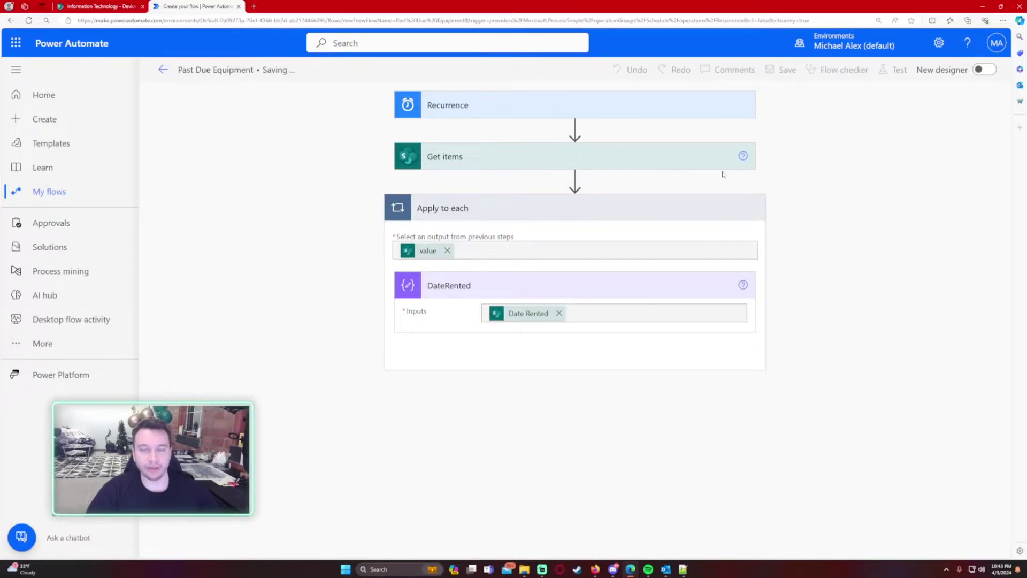
{"action": "left_click", "coordinate": [893, 70]}
{"action": "left_click", "coordinate": [812, 99]}
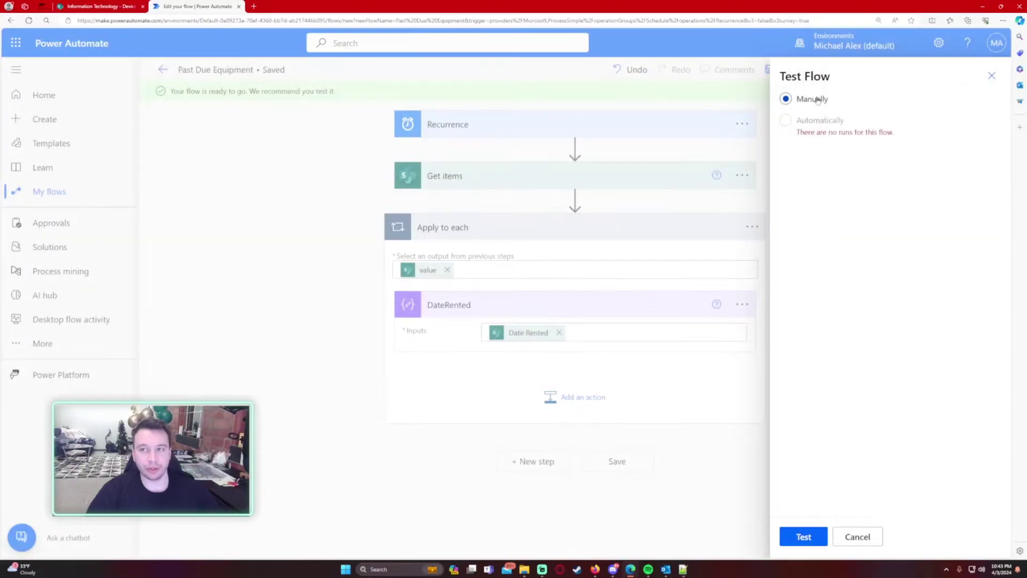
{"action": "left_click", "coordinate": [804, 536]}
{"action": "left_click", "coordinate": [821, 542]}
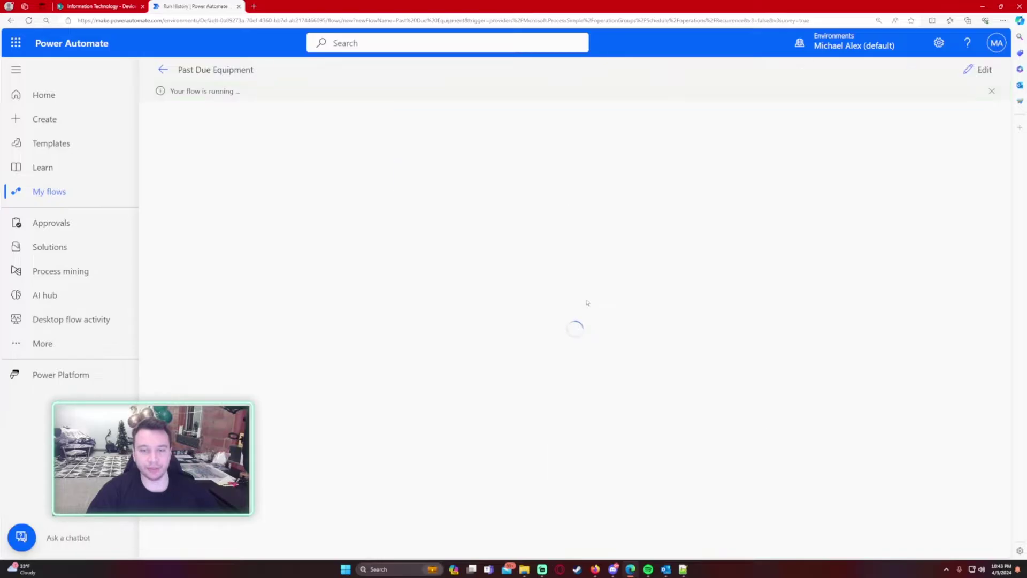
{"action": "left_click", "coordinate": [493, 293]}
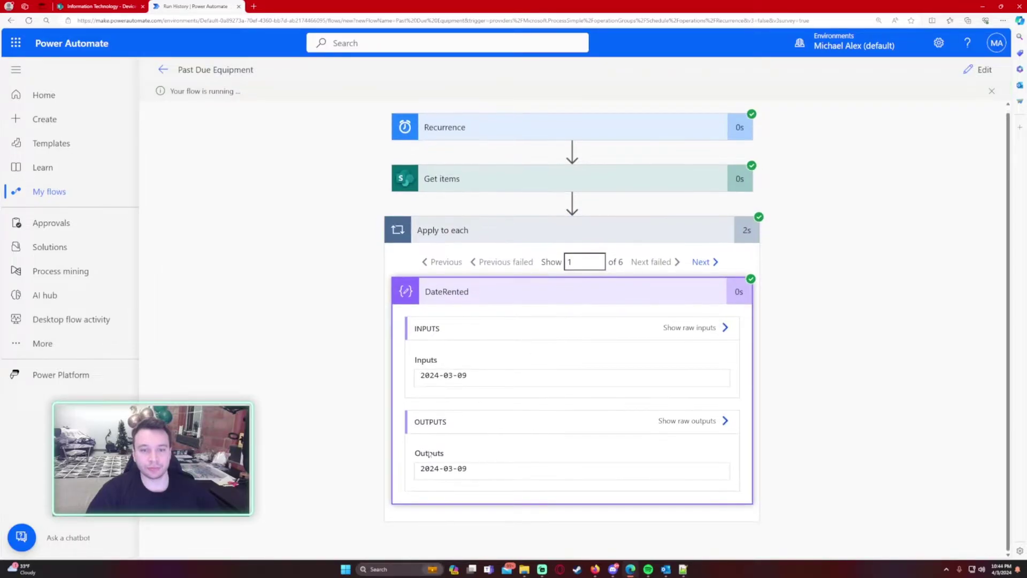
{"action": "left_click", "coordinate": [699, 267]}
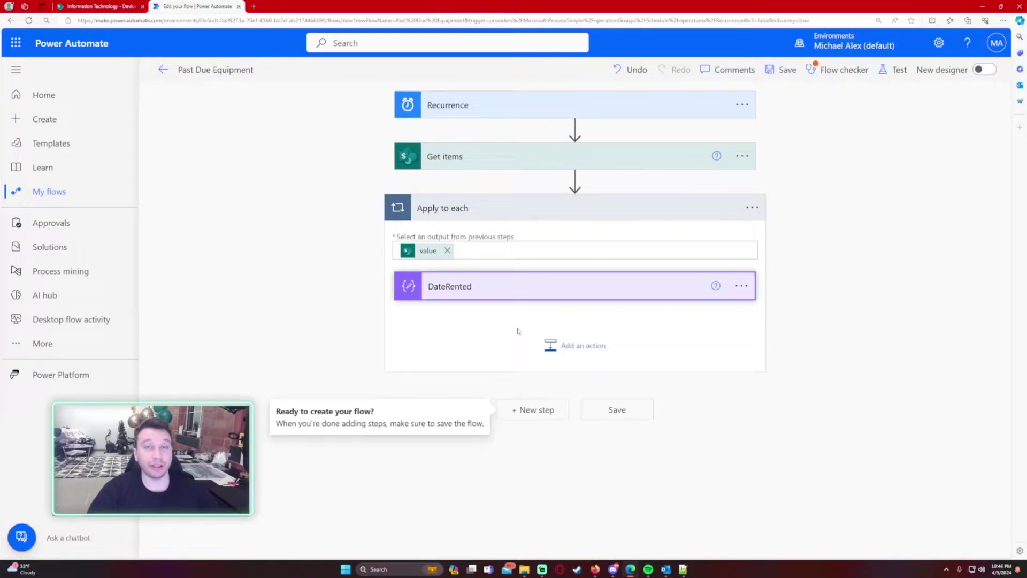
- Add a second Compose action below DateRented in the Apply to each loop and rename it to CurrentDate
{"action": "left_click", "coordinate": [540, 331]}
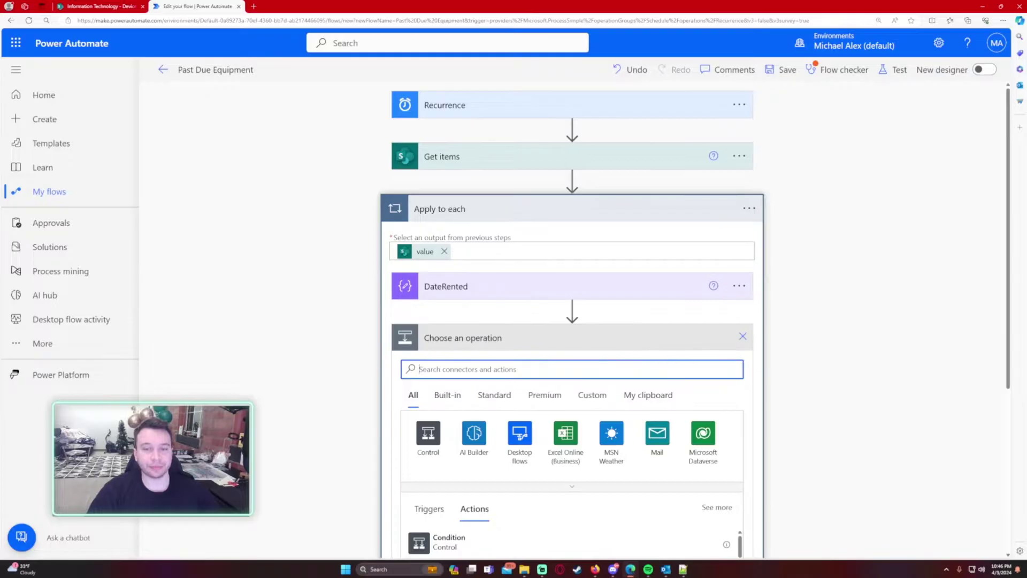
{"action": "type", "text": "compose"}
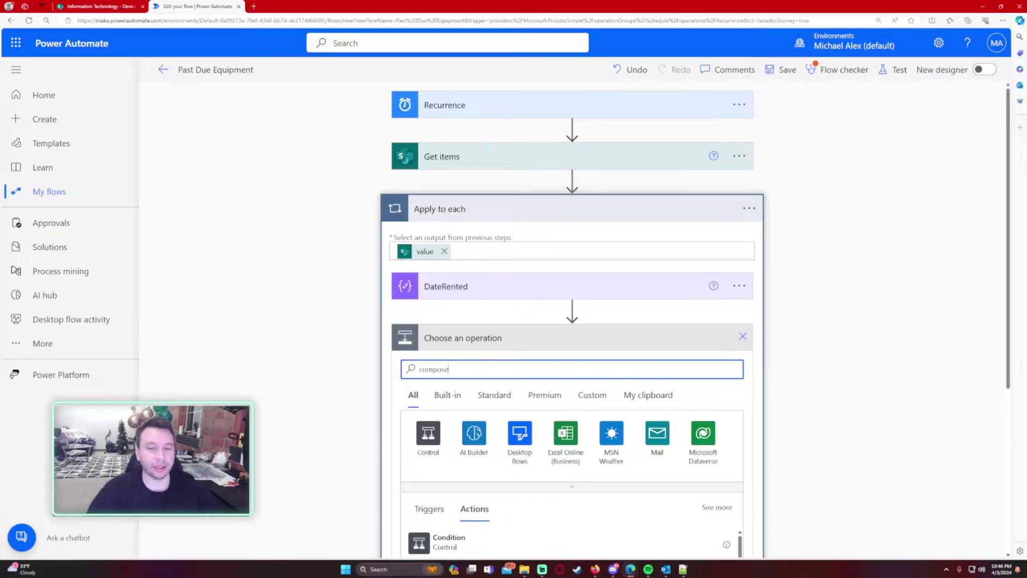
{"action": "scroll", "coordinate": [412, 329], "scroll_direction": "down", "scroll_amount": 2}
{"action": "left_click", "coordinate": [550, 400]}
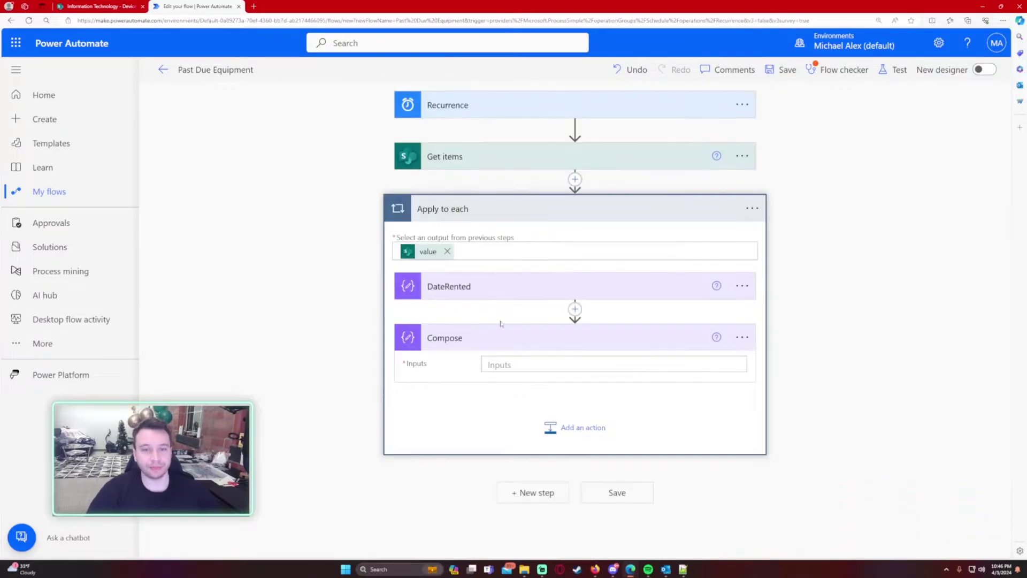
{"action": "left_click", "coordinate": [750, 337]}
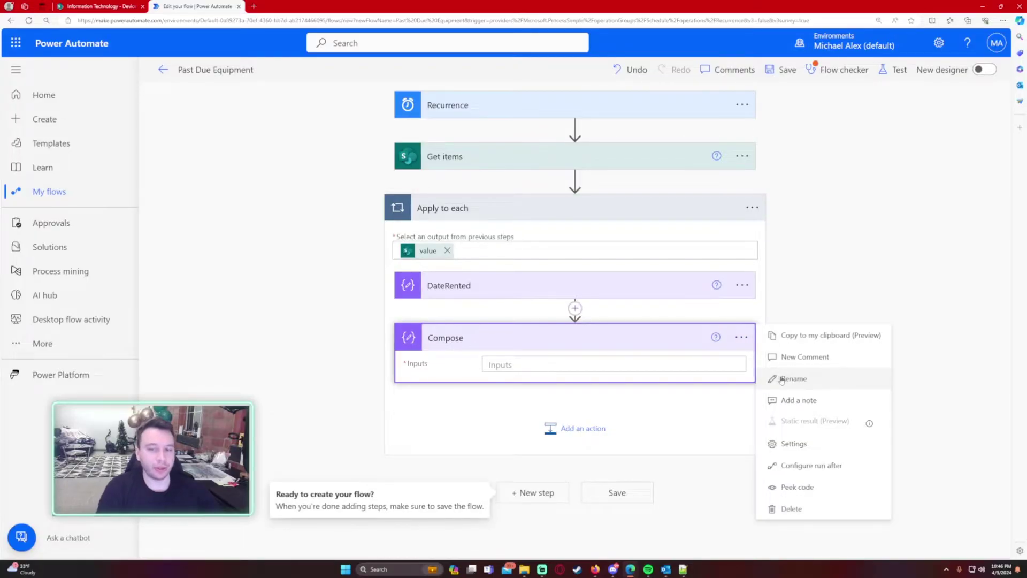
{"action": "left_click", "coordinate": [812, 381]}
{"action": "type", "text": "Cur"}
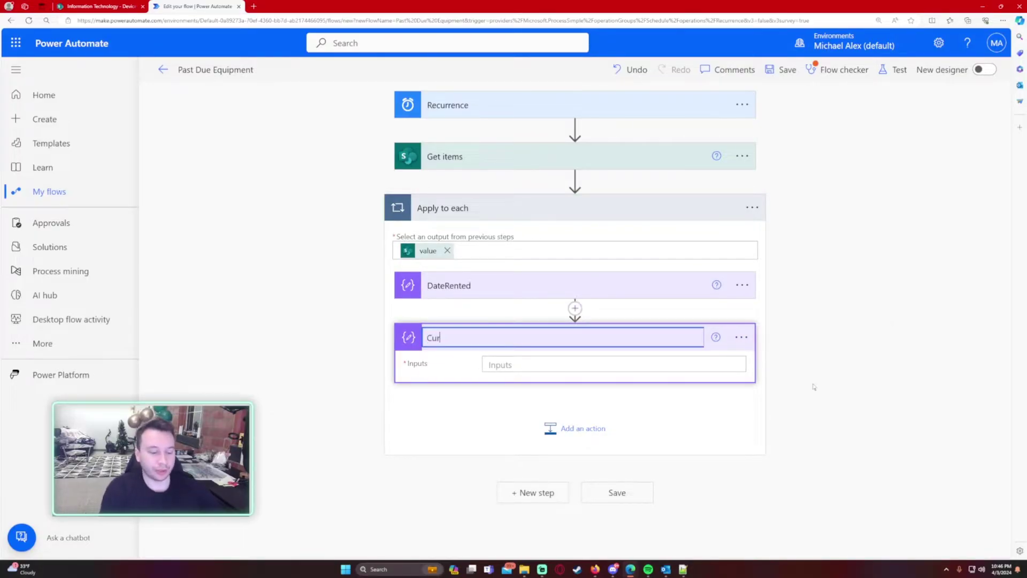
{"action": "type", "text": "rentDate"}
{"action": "key", "text": "Return"}
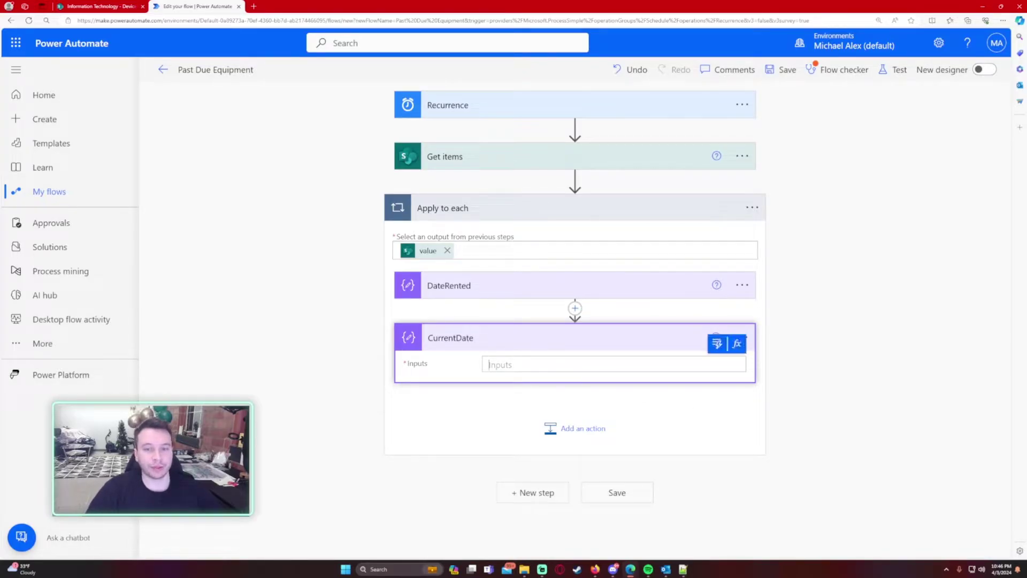
- Start an expression for the CurrentDate input with convertFromUtc, using utcNow() as the timestamp and 'Eastern Standard Time' as the destination time zone
{"action": "left_click", "coordinate": [730, 349]}
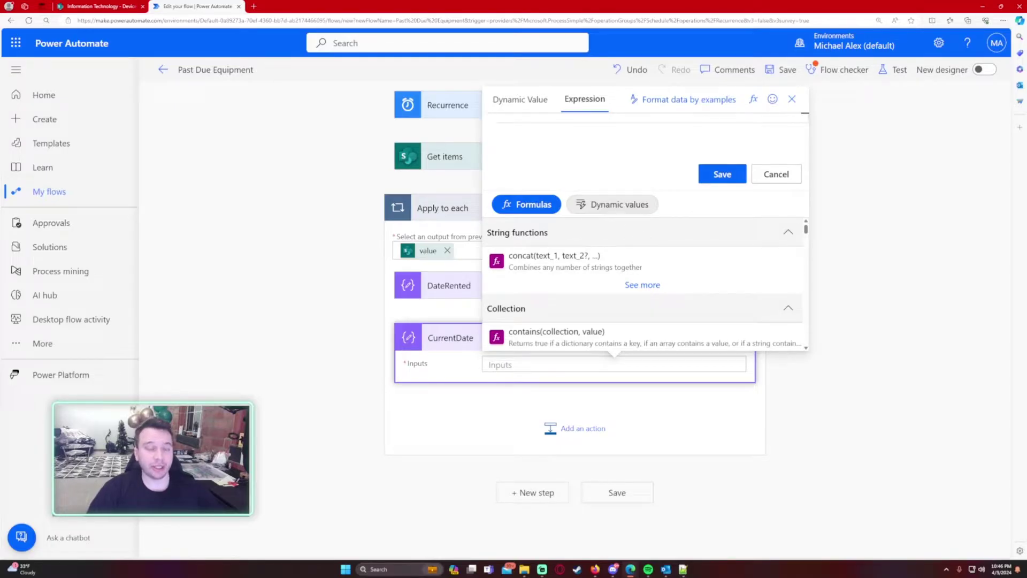
{"action": "type", "text": "c"}
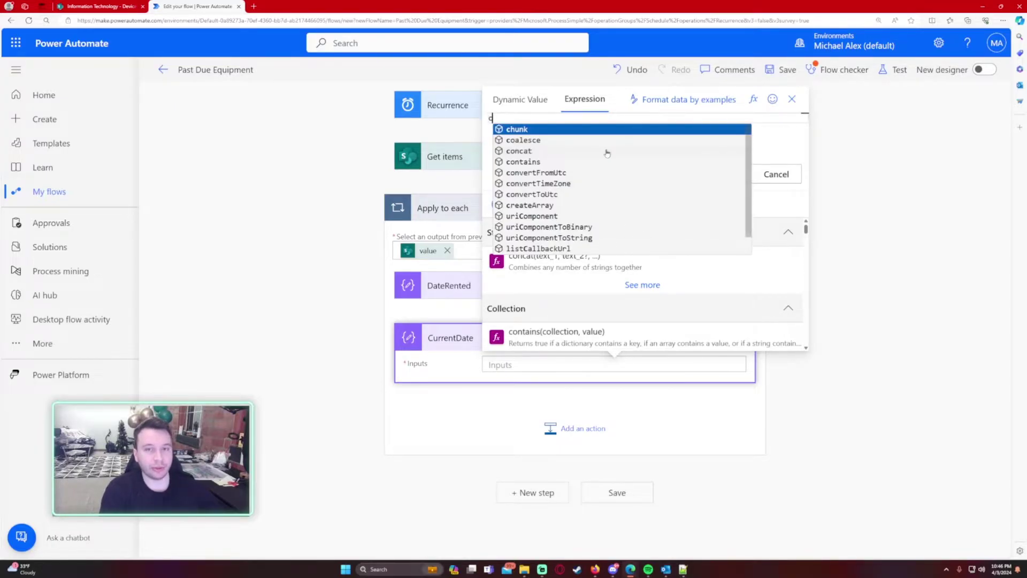
{"action": "type", "text": "onvertFrom"}
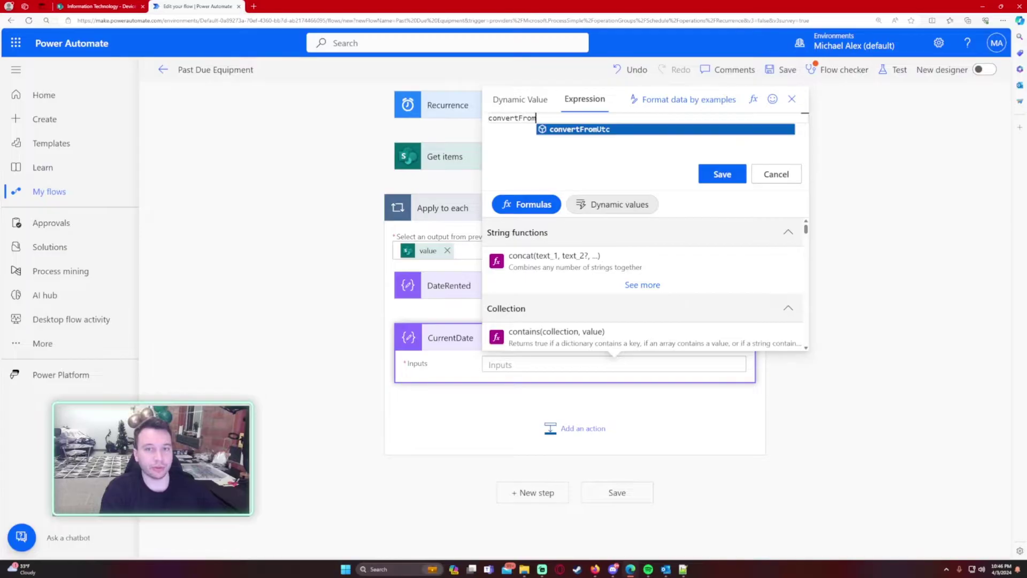
{"action": "type", "text": "Utc("}
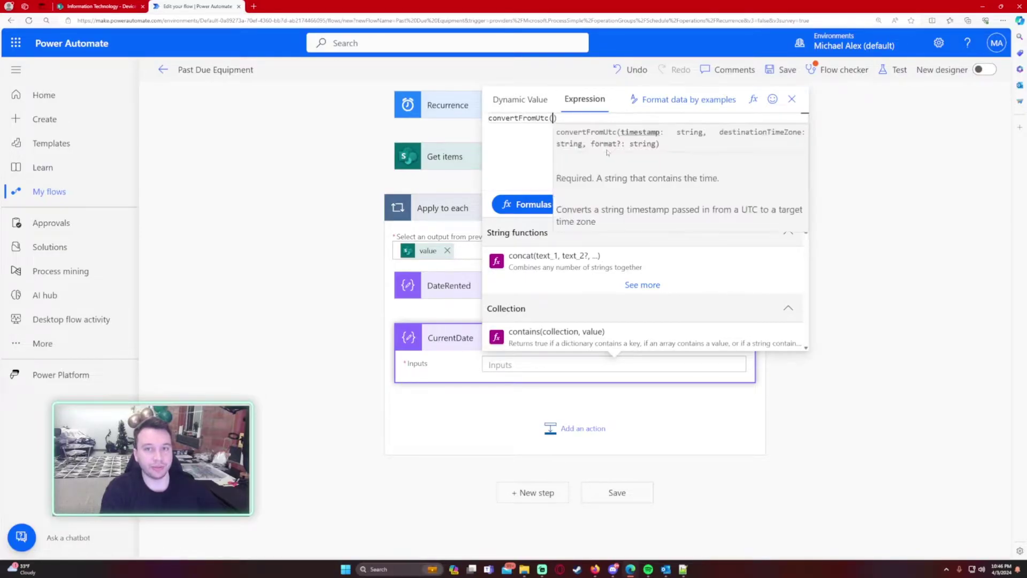
{"action": "type", "text": "'"}
{"action": "key", "text": "BackSpace"}
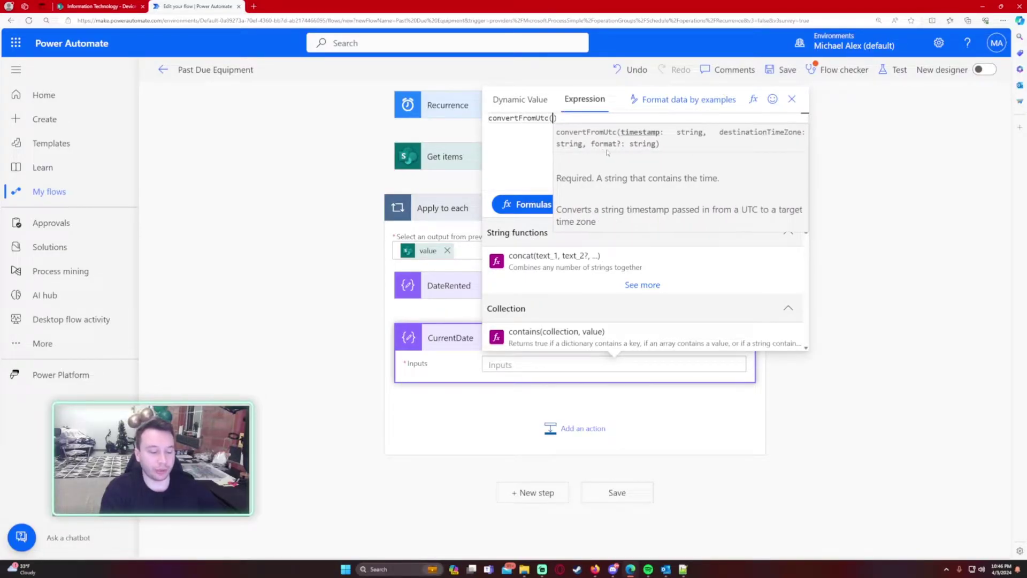
{"action": "type", "text": "utcNow"}
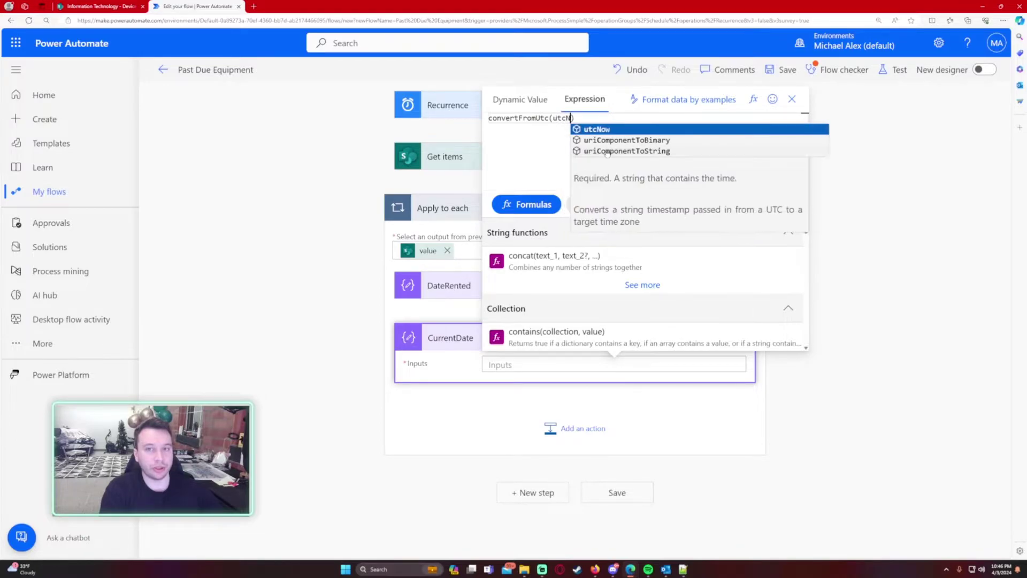
{"action": "type", "text": "()"}
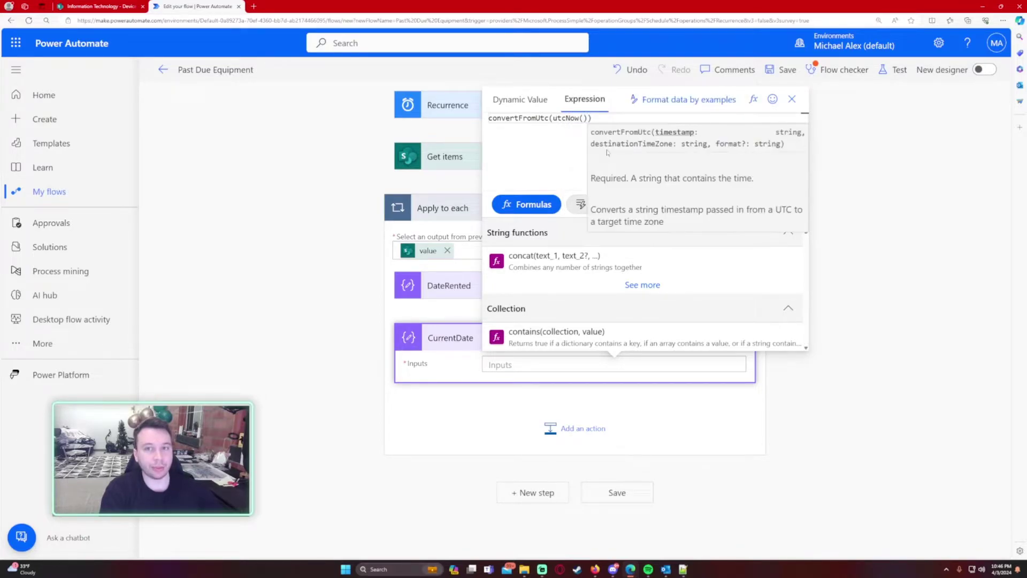
{"action": "type", "text": ","}
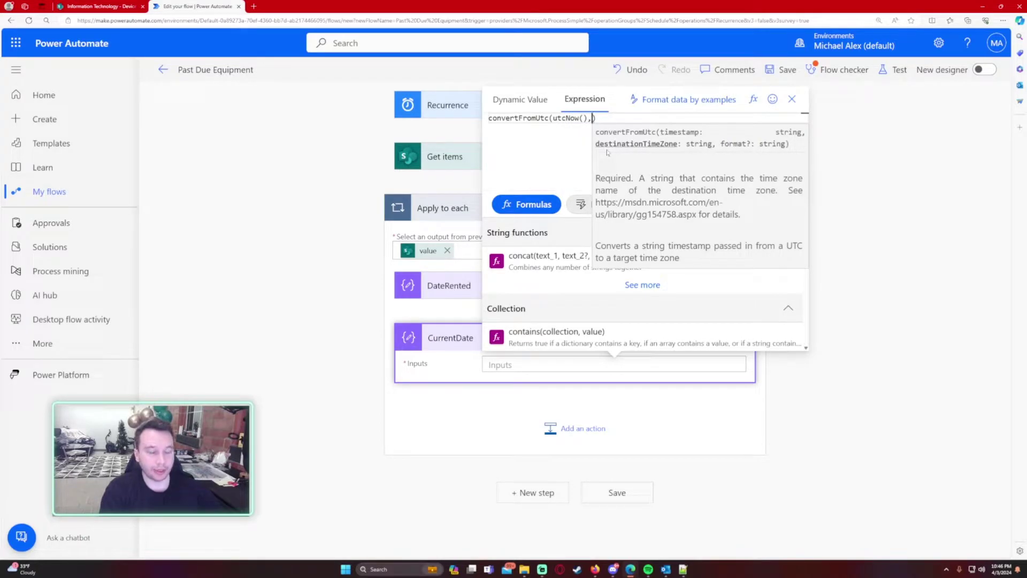
{"action": "type", "text": "'Eastern Stan"}
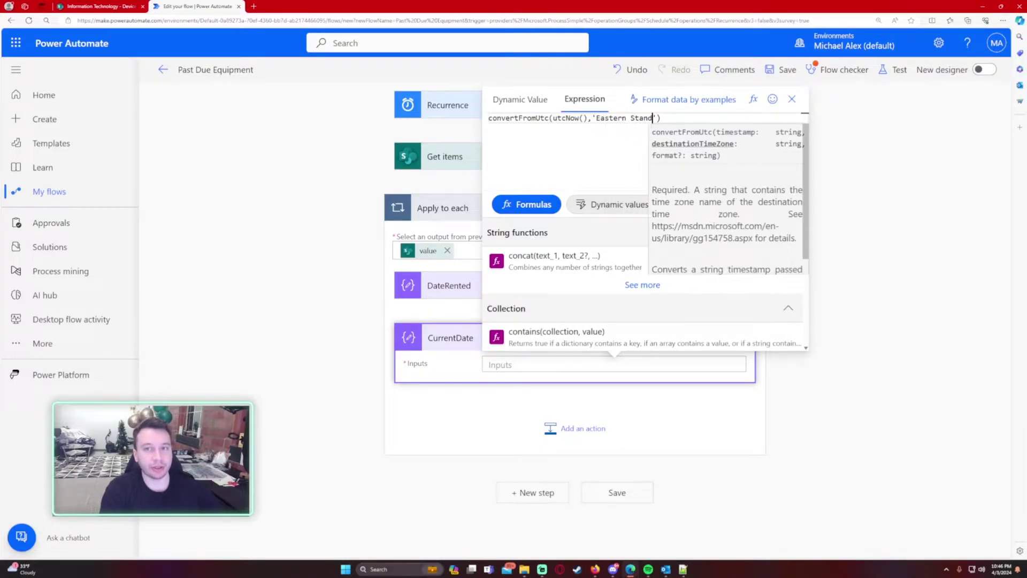
{"action": "type", "text": "dard Time',"}
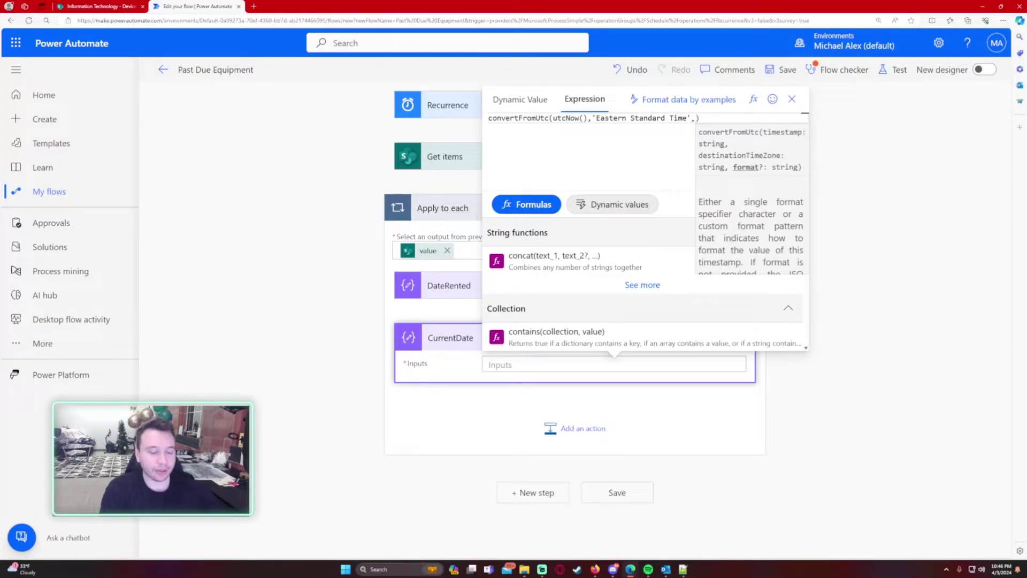
- Add 'yyyy-MM-dd' as the format argument of the convertFromUtc expression and insert it into the CurrentDate input
{"action": "type", "text": "'yyyy"}
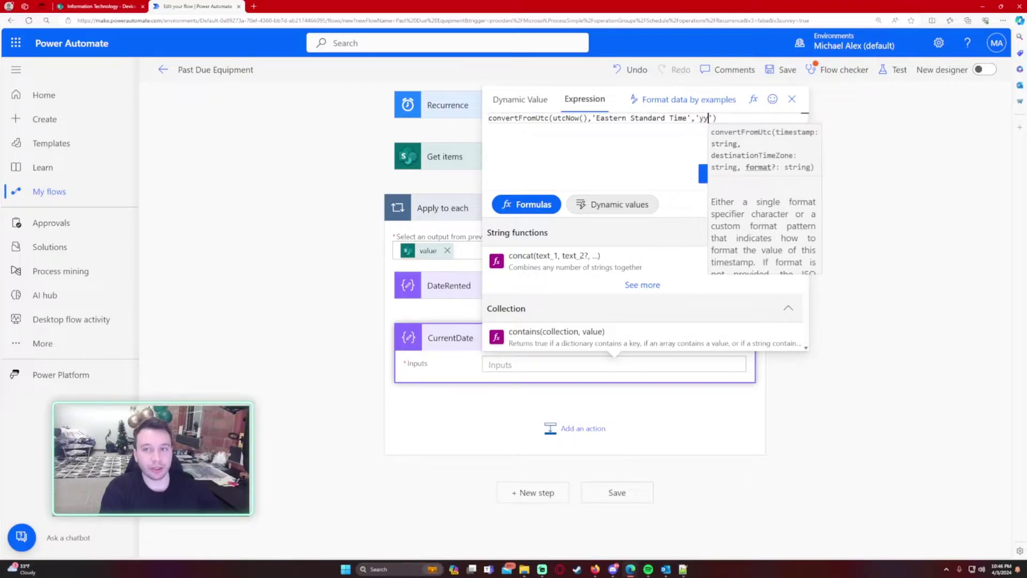
{"action": "type", "text": "-MM"}
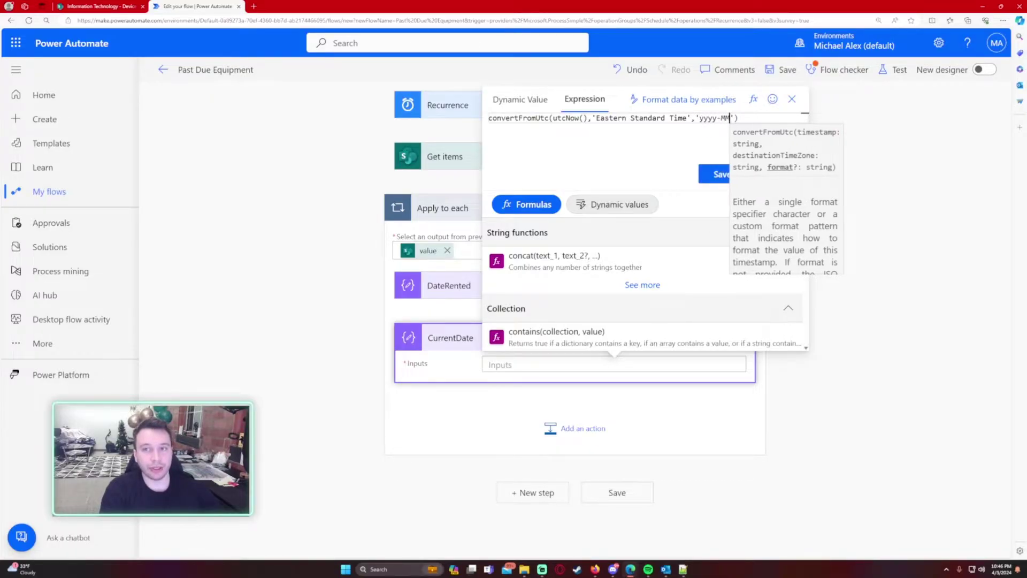
{"action": "type", "text": "-"}
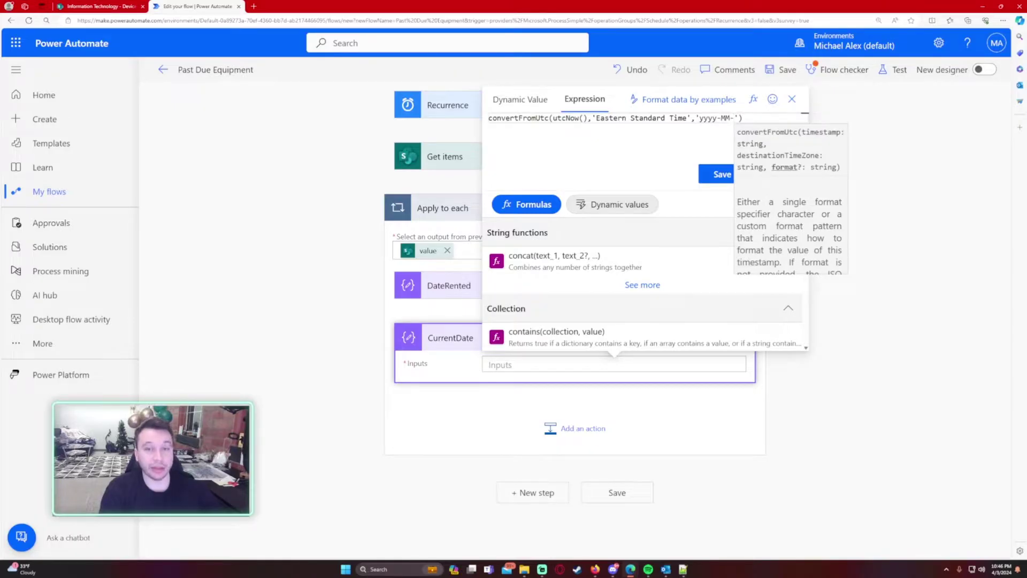
{"action": "type", "text": "dd"}
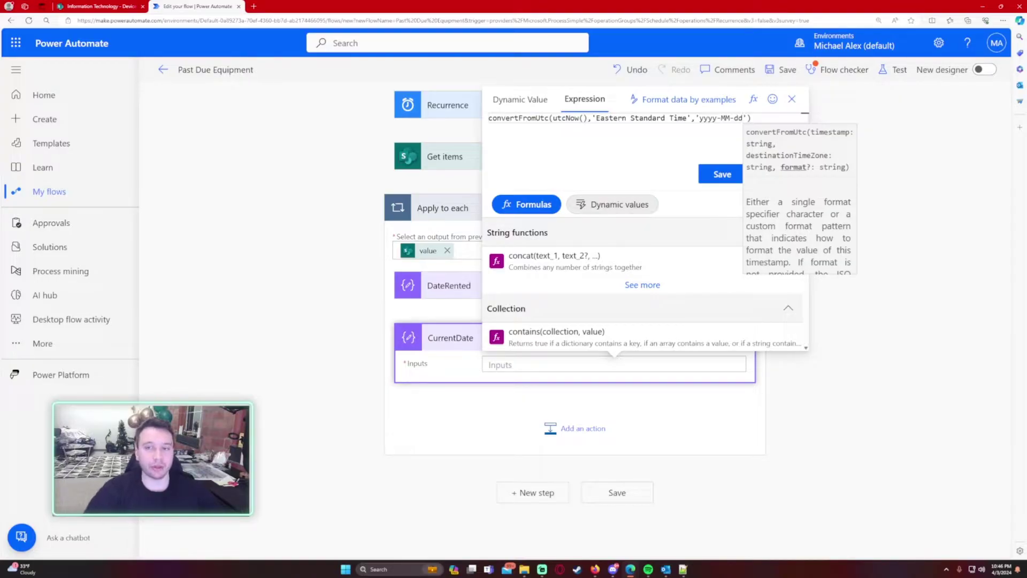
{"action": "double_click", "coordinate": [725, 118]}
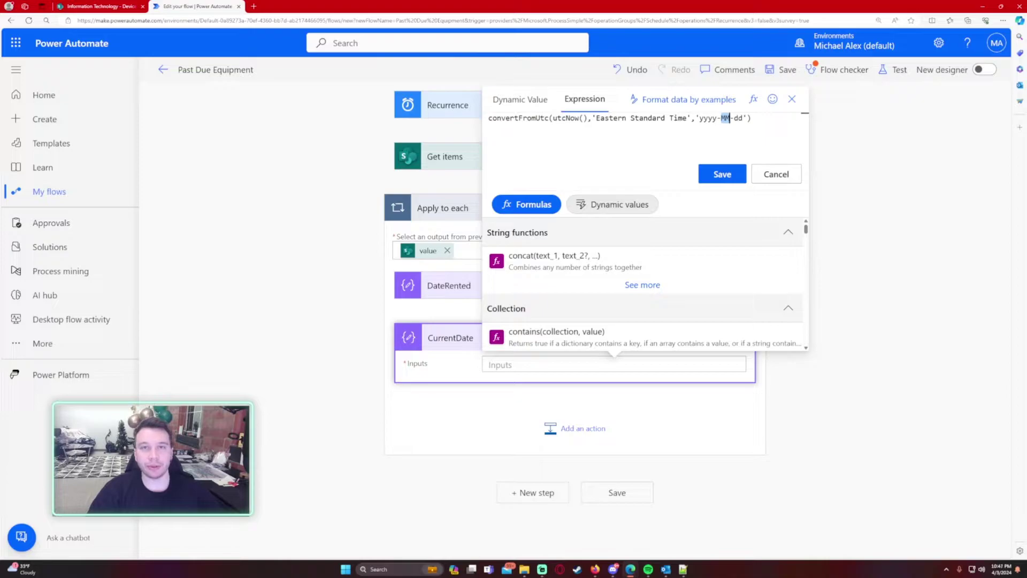
{"action": "left_click", "coordinate": [751, 118]}
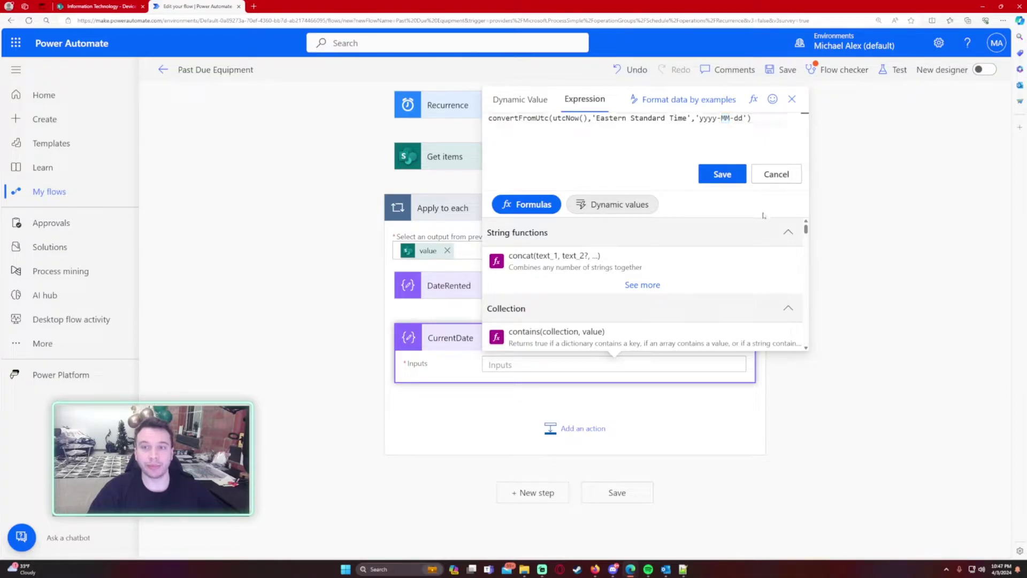
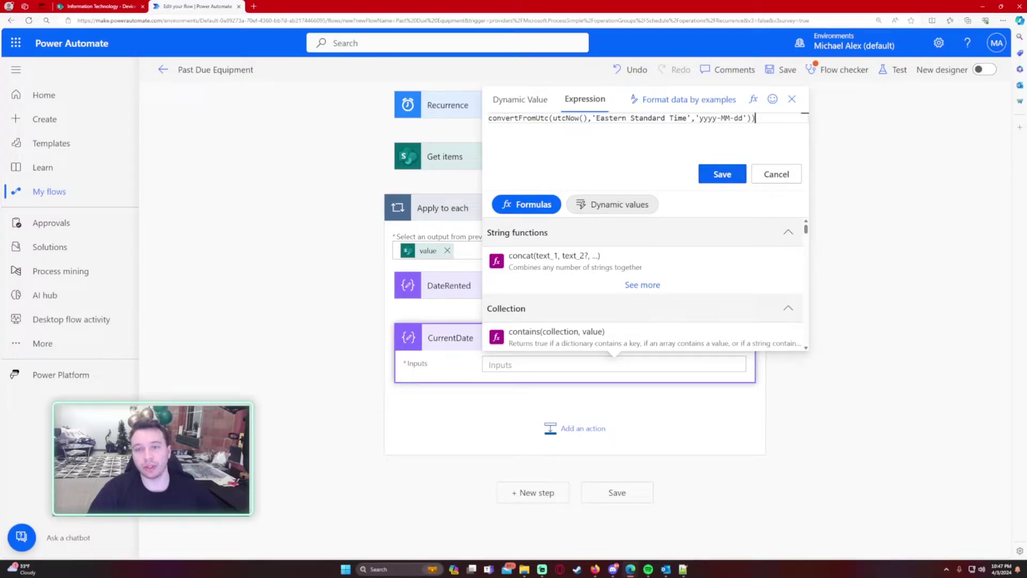
{"action": "left_click_drag", "start_coordinate": [596, 118], "coordinate": [687, 118]}
{"action": "left_click", "coordinate": [643, 178]}
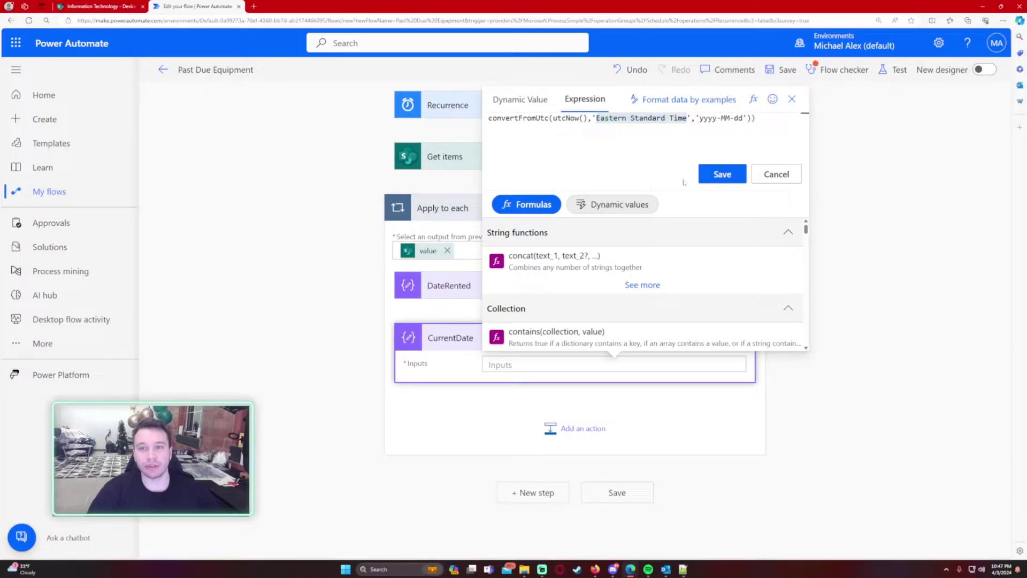
{"action": "left_click", "coordinate": [717, 179]}
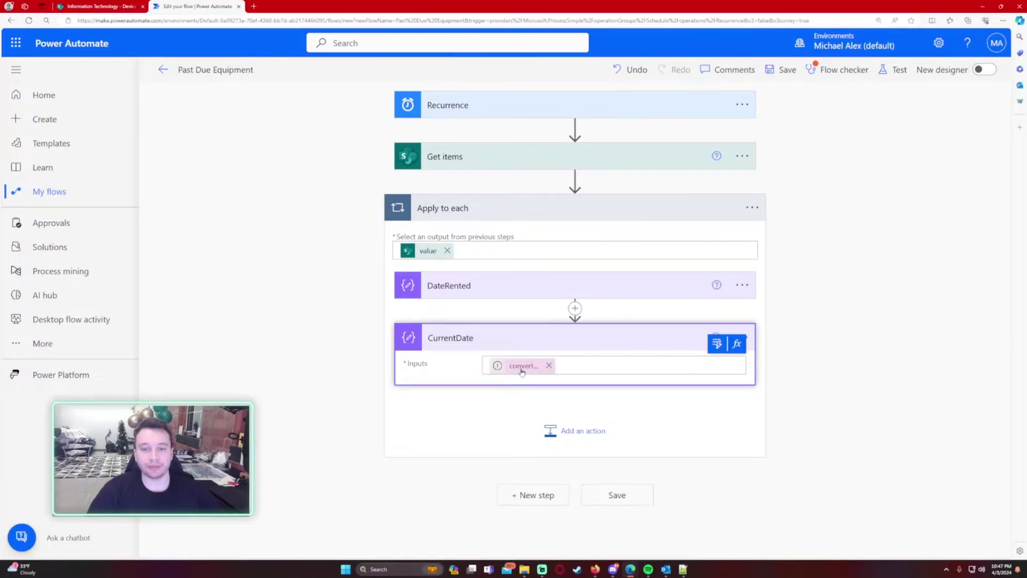
- Correct the CurrentDate expression to convertFromUtc(utcNow(),'Eastern Standard Time','yyyy-MM-dd') by removing the extra closing parenthesis, and save the expression
{"action": "left_click", "coordinate": [522, 370]}
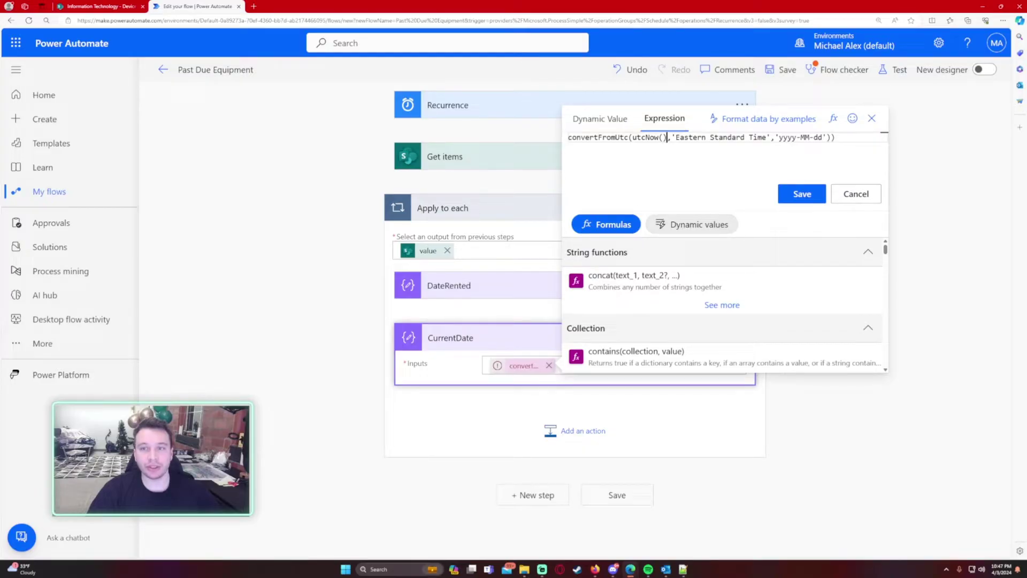
{"action": "left_click", "coordinate": [835, 138]}
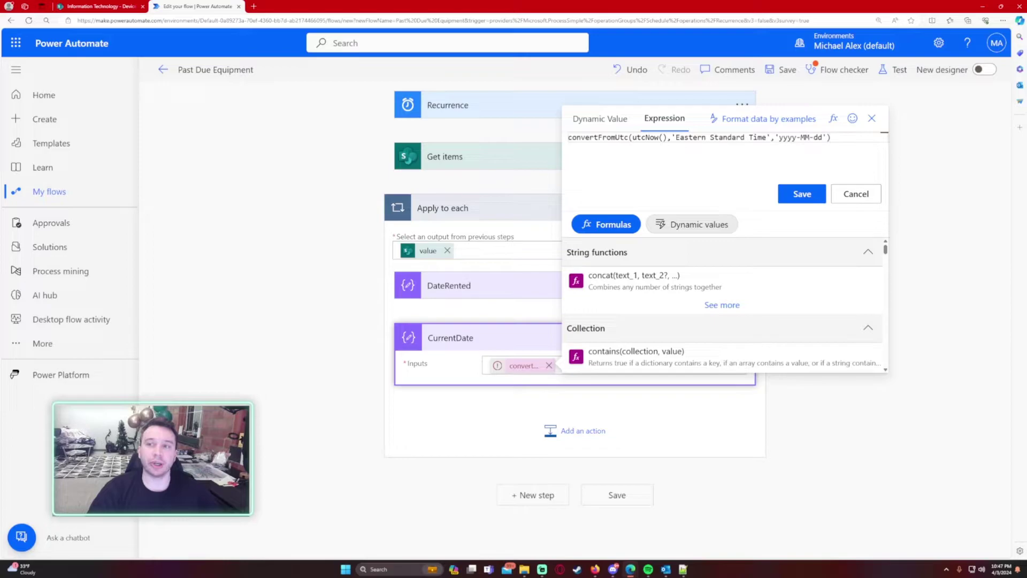
{"action": "left_click", "coordinate": [811, 192]}
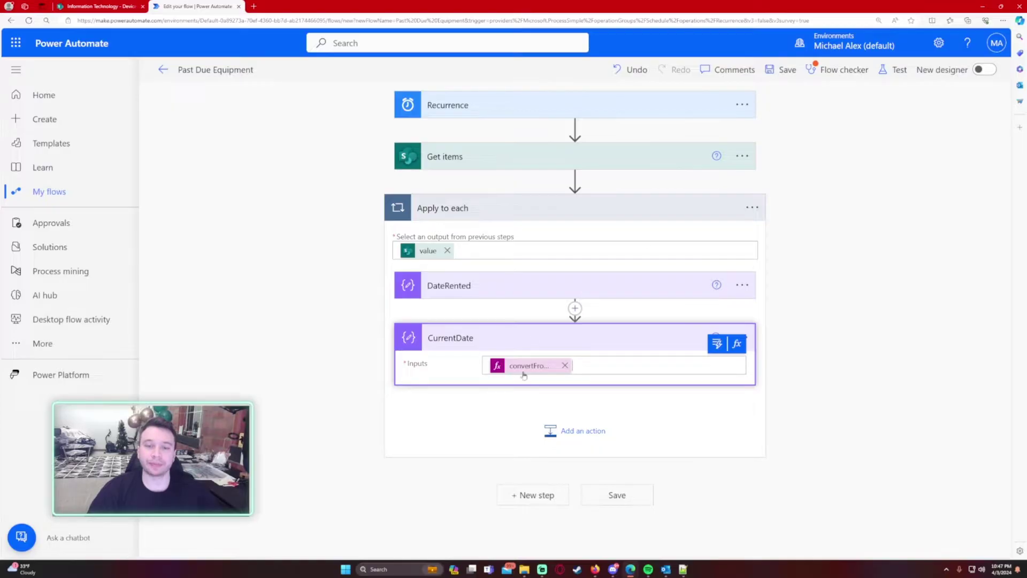
- Save the Past Due Equipment flow and run a manual test of it
{"action": "left_click", "coordinate": [785, 71]}
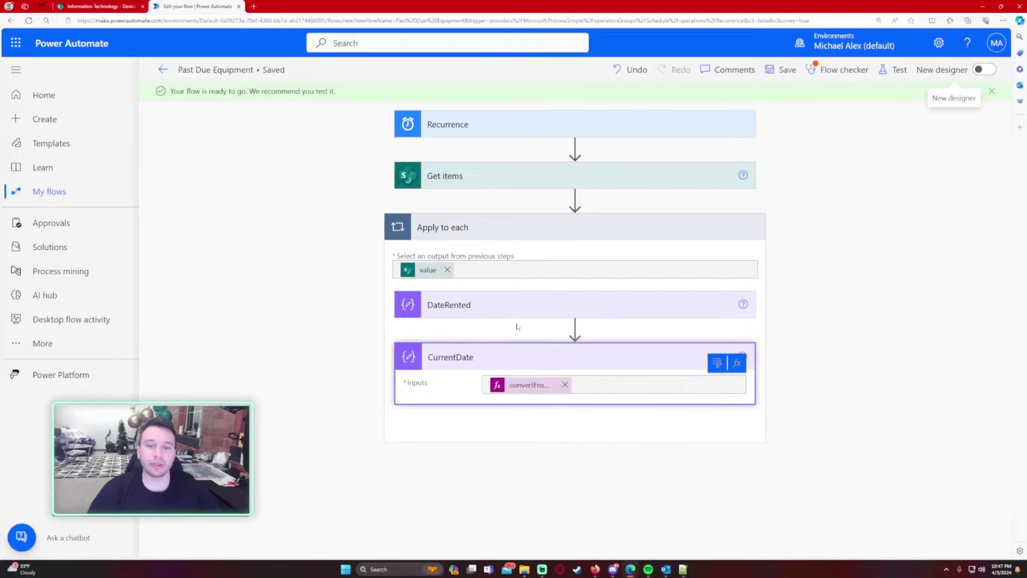
{"action": "left_click", "coordinate": [991, 75]}
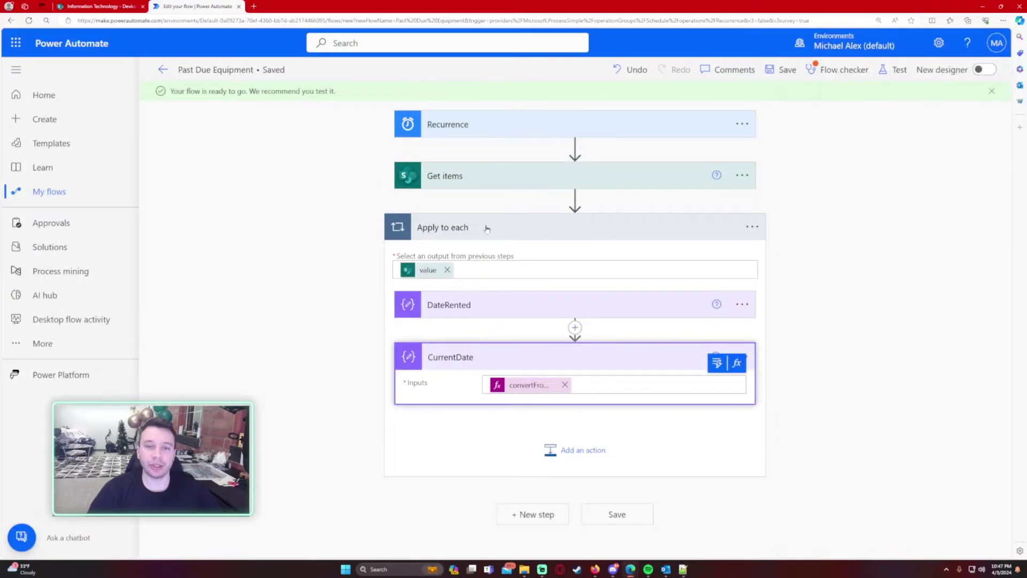
{"action": "left_click", "coordinate": [893, 69]}
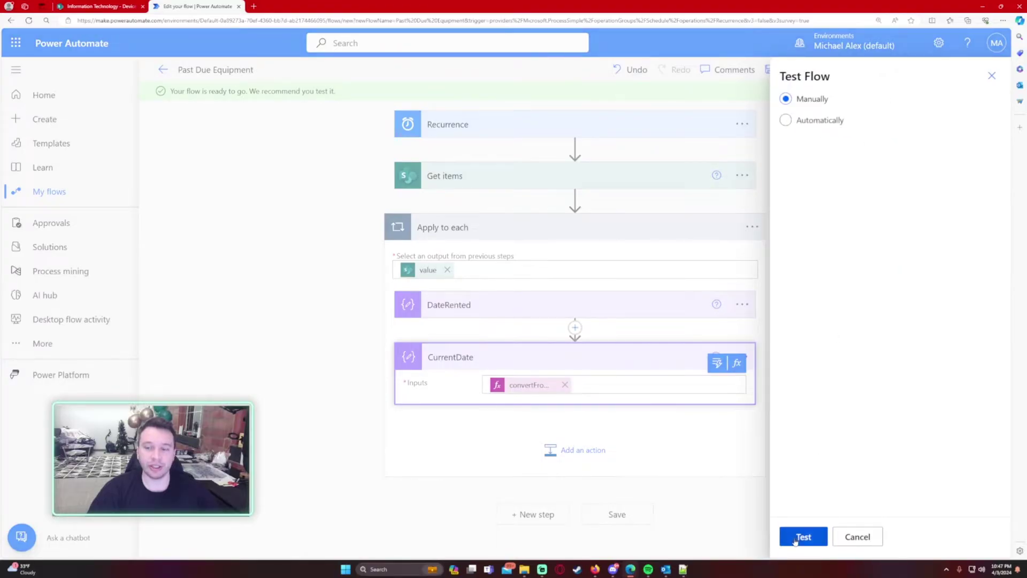
{"action": "left_click", "coordinate": [799, 537]}
{"action": "left_click", "coordinate": [834, 537]}
{"action": "left_click", "coordinate": [830, 536]}
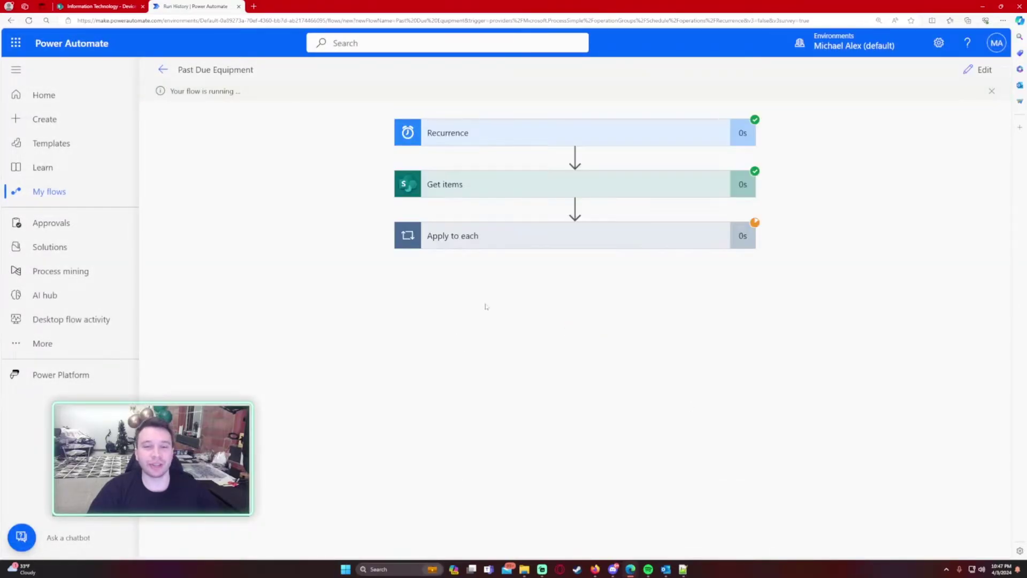
- Examine the DateRented and CurrentDate inputs and outputs in the first Apply to each iteration of the test run
{"action": "left_click", "coordinate": [531, 237]}
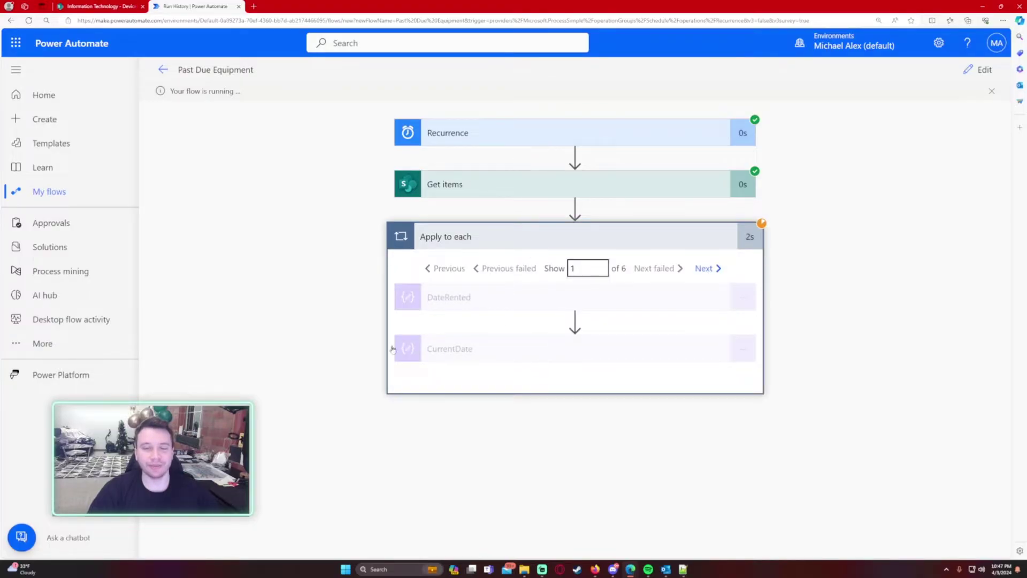
{"action": "left_click", "coordinate": [483, 303]}
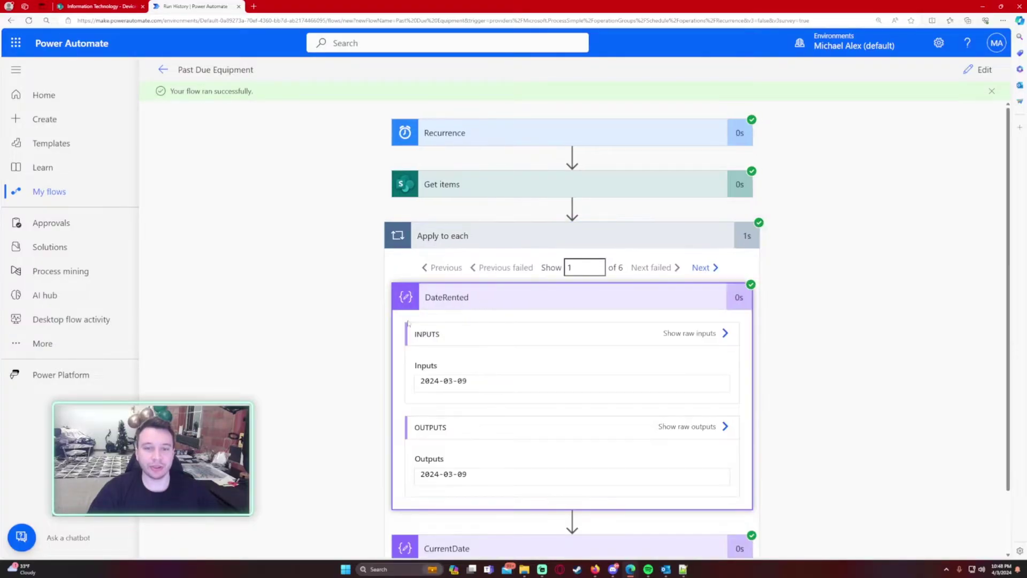
{"action": "scroll", "coordinate": [499, 324], "scroll_direction": "down", "scroll_amount": 1}
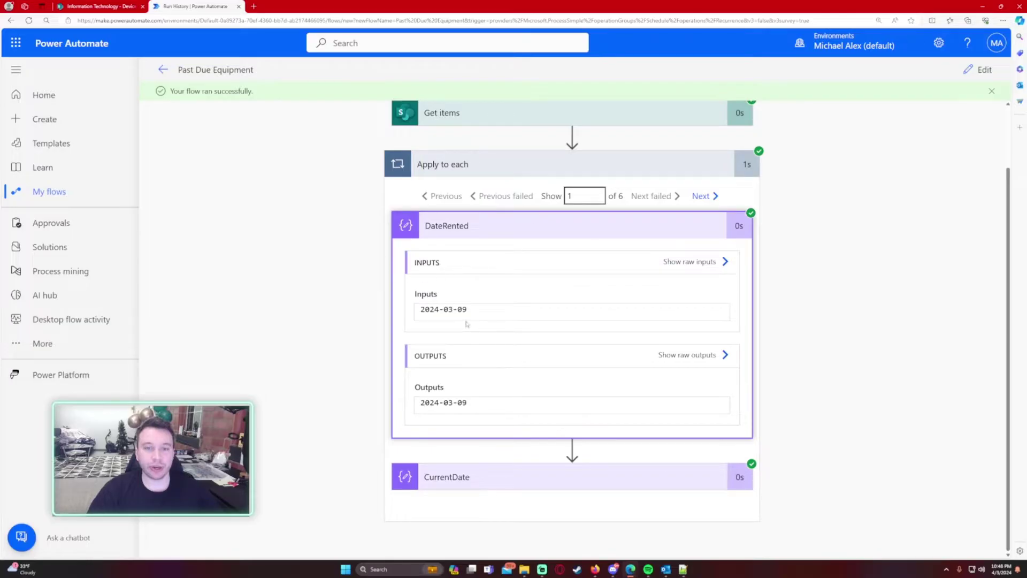
{"action": "left_click_drag", "start_coordinate": [467, 311], "coordinate": [399, 316]}
{"action": "left_click", "coordinate": [485, 470]}
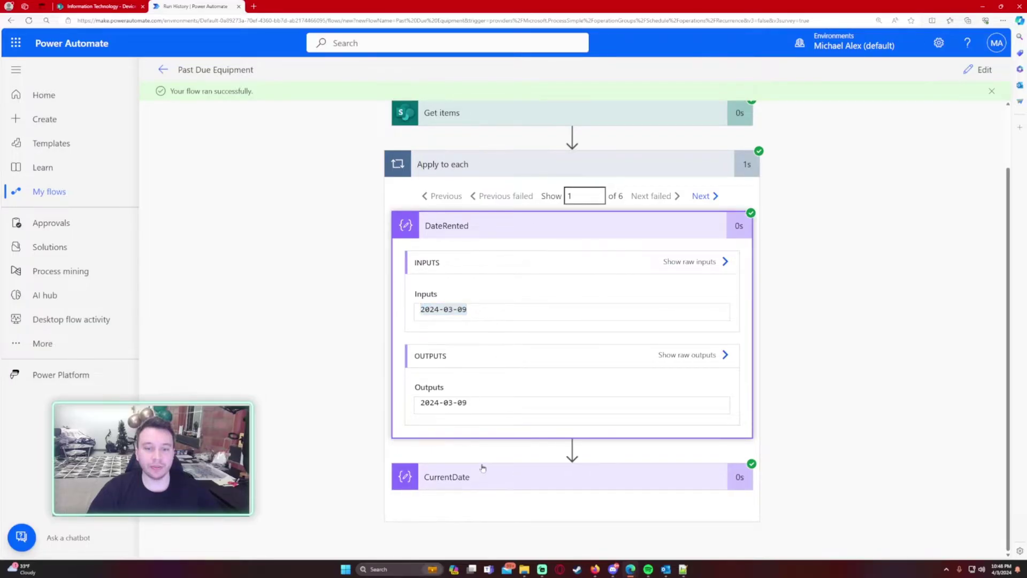
{"action": "scroll", "coordinate": [454, 417], "scroll_direction": "down", "scroll_amount": 3}
{"action": "left_click_drag", "start_coordinate": [420, 361], "coordinate": [467, 360]}
{"action": "left_click", "coordinate": [467, 360]}
{"action": "triple_click", "coordinate": [466, 361]}
{"action": "left_click", "coordinate": [466, 360]}
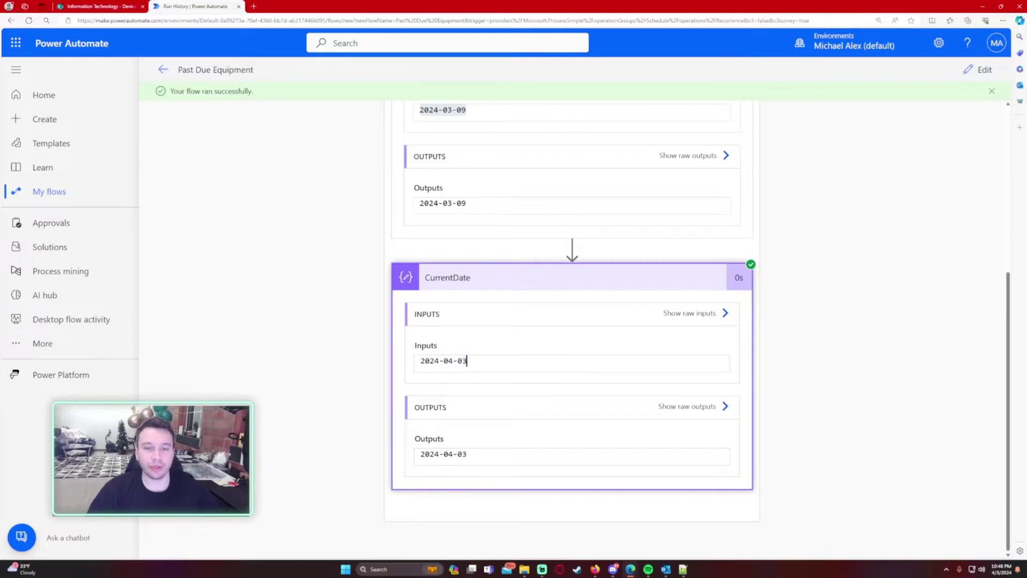
{"action": "scroll", "coordinate": [511, 386], "scroll_direction": "up", "scroll_amount": 1}
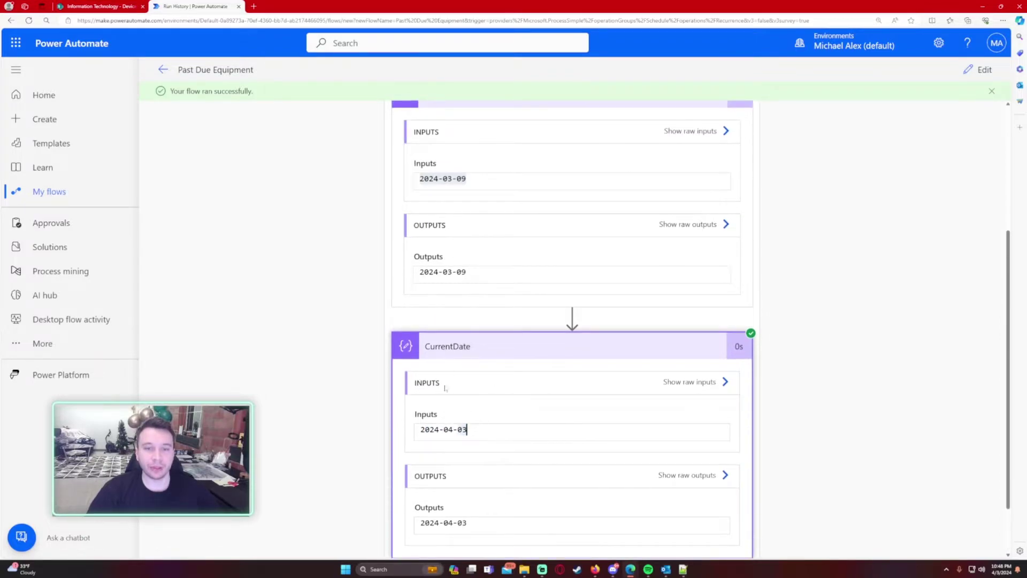
- Reopen the flow for editing and add a Compose action after CurrentDate inside the Apply to each loop
{"action": "left_click", "coordinate": [978, 69]}
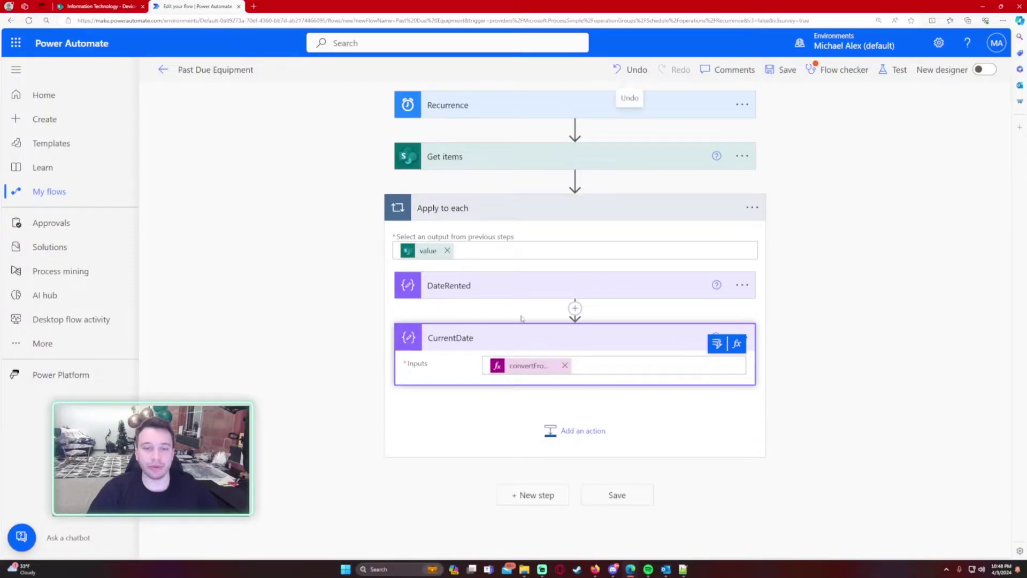
{"action": "left_click", "coordinate": [522, 339]}
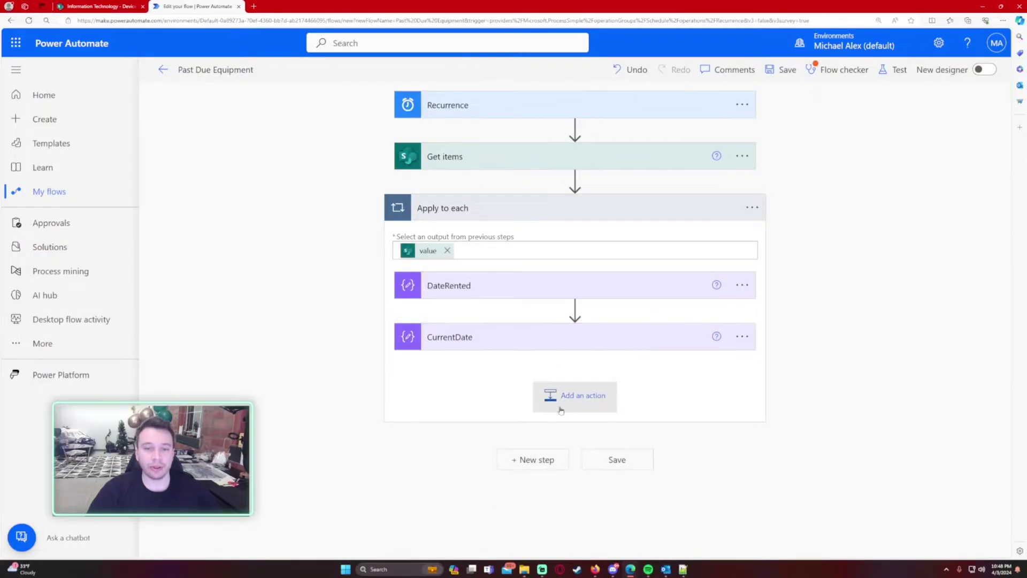
{"action": "left_click", "coordinate": [543, 401]}
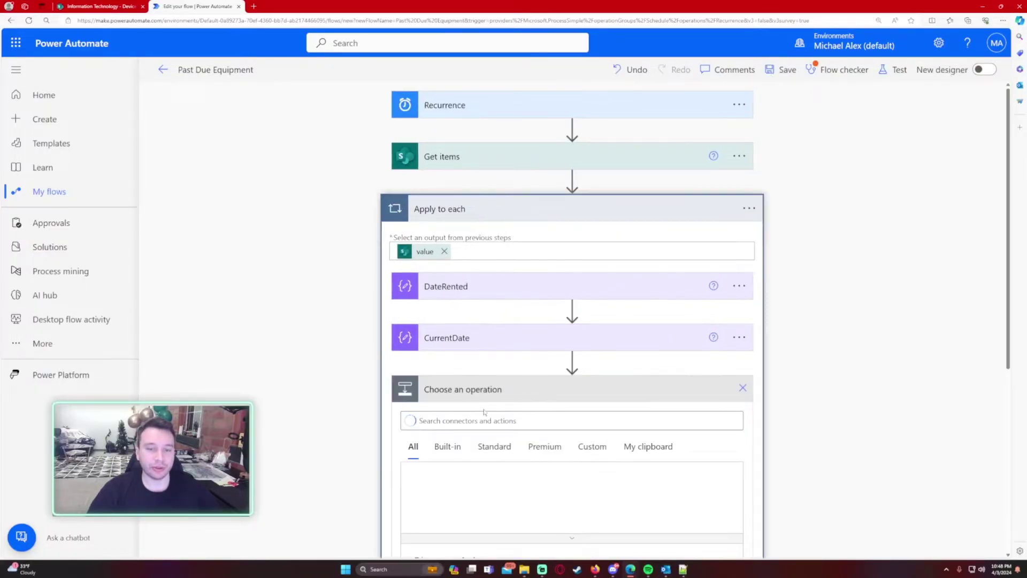
{"action": "type", "text": "compose"}
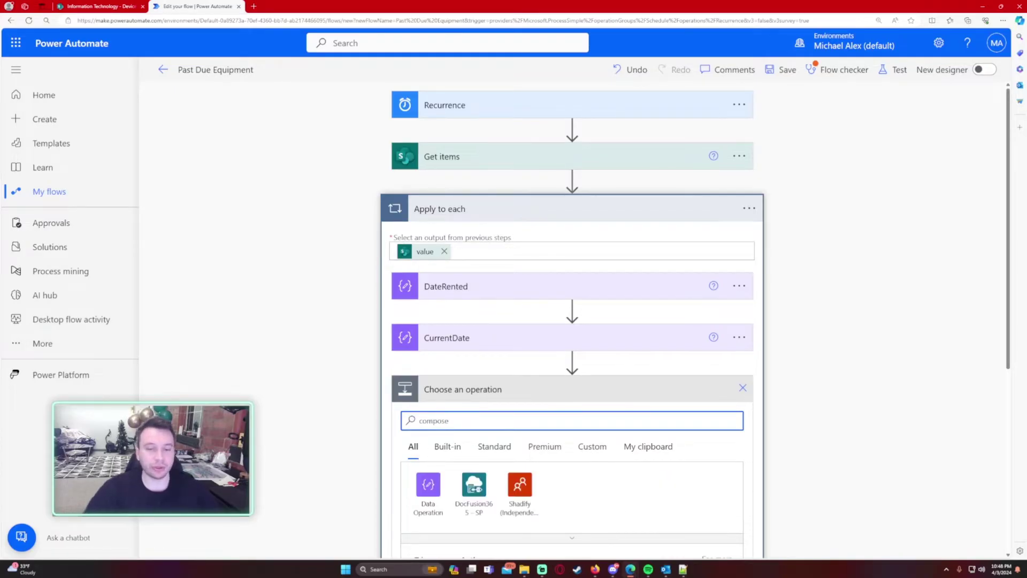
{"action": "scroll", "coordinate": [433, 417], "scroll_direction": "down", "scroll_amount": 1}
{"action": "left_click", "coordinate": [431, 414]}
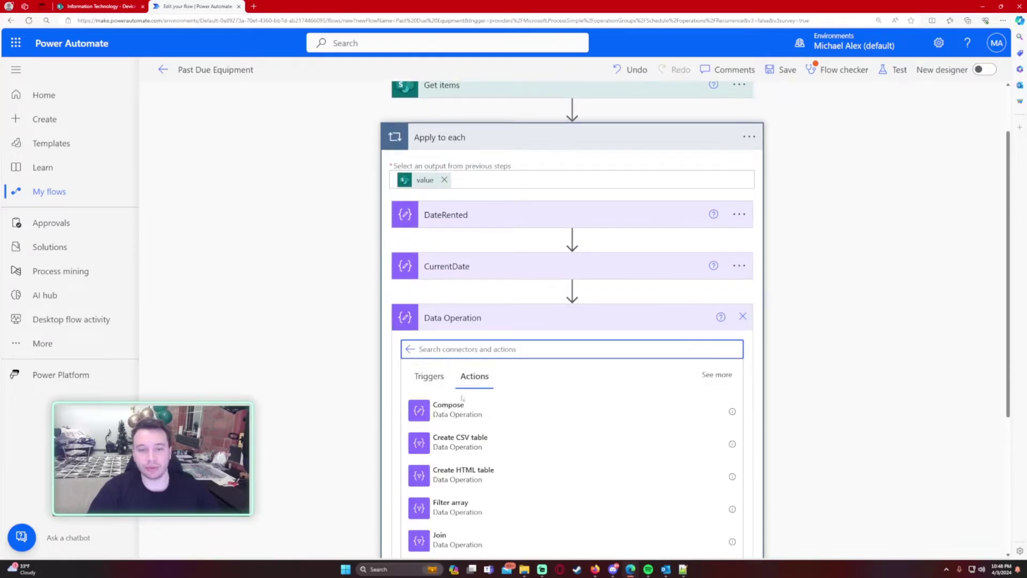
{"action": "left_click", "coordinate": [455, 410]}
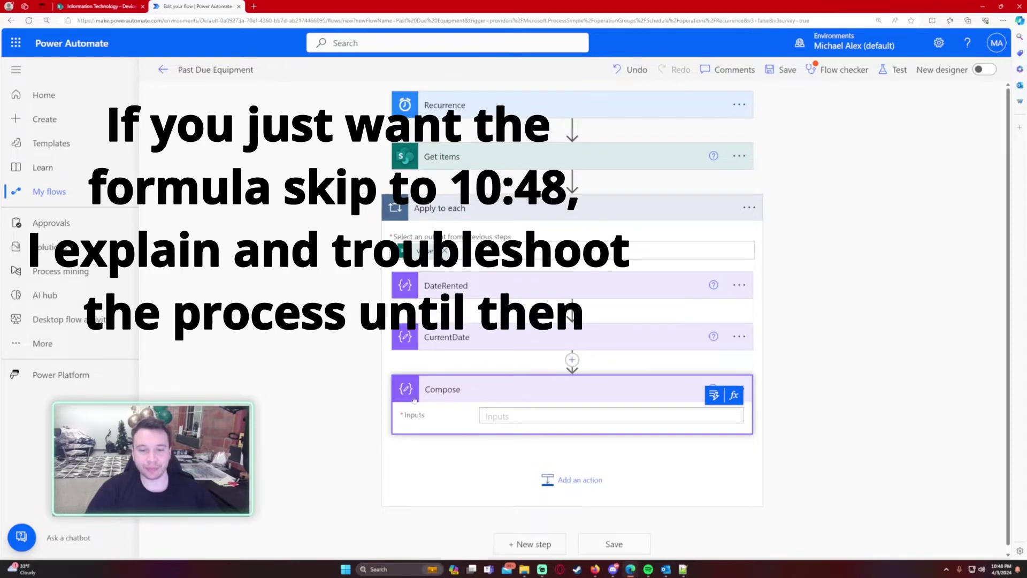
- Start a dateDifference expression for the new Compose input with outputs('DateRented') as its start timestamp
{"action": "left_click", "coordinate": [734, 395]}
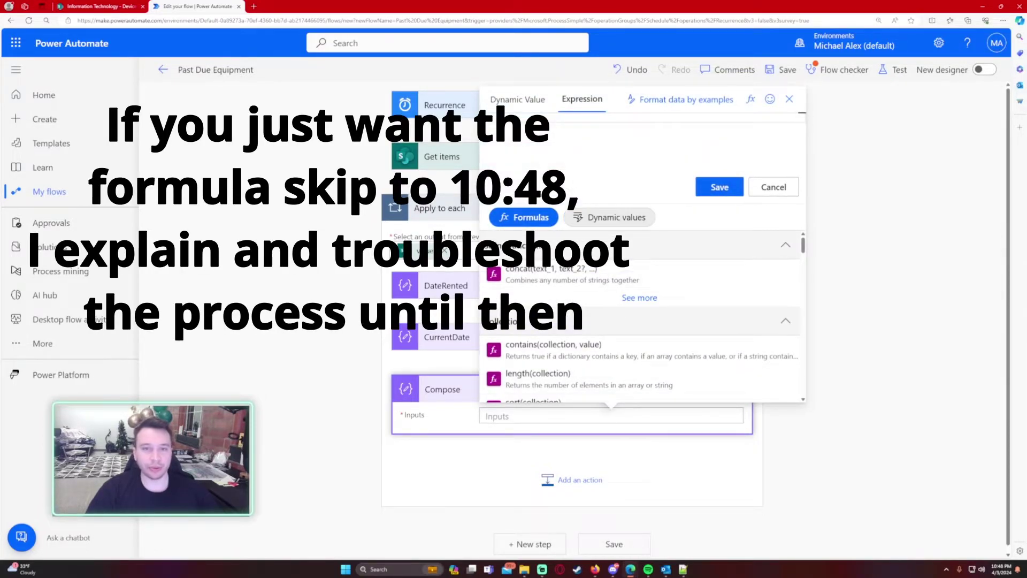
{"action": "type", "text": "dat"}
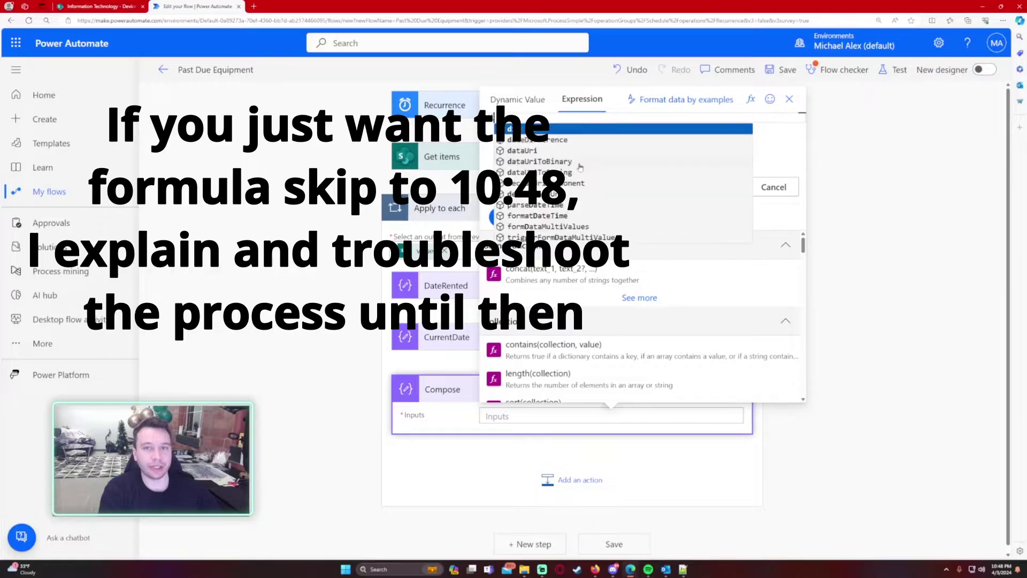
{"action": "type", "text": "eDiffer"}
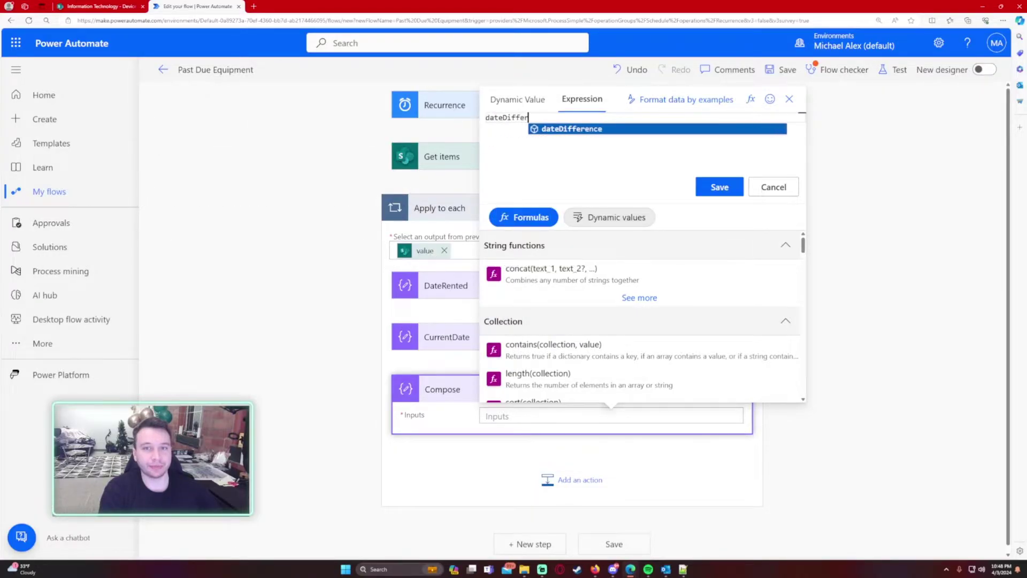
{"action": "type", "text": "ence("}
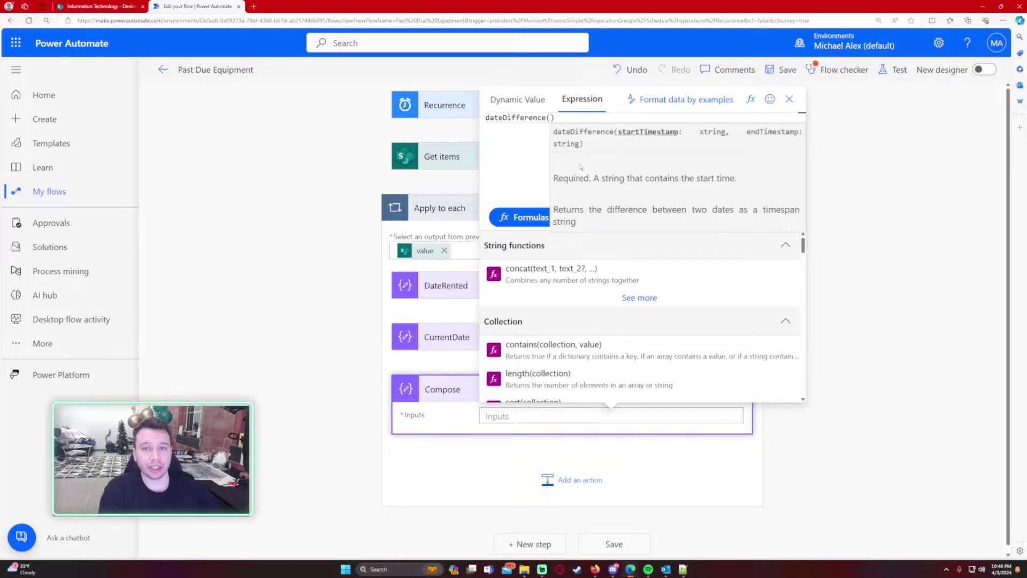
{"action": "type", "text": "outputs('"}
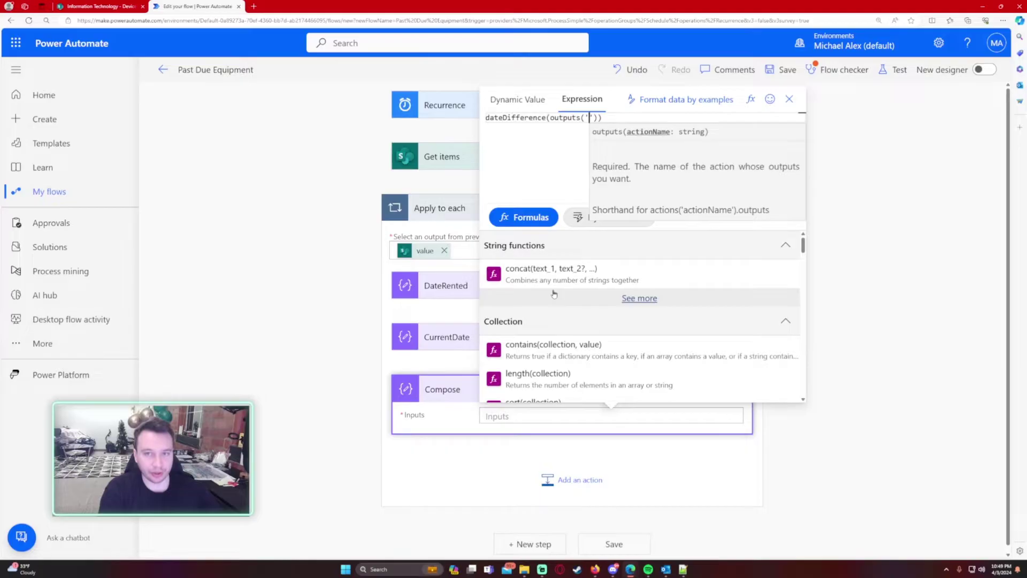
{"action": "type", "text": "DateRente"}
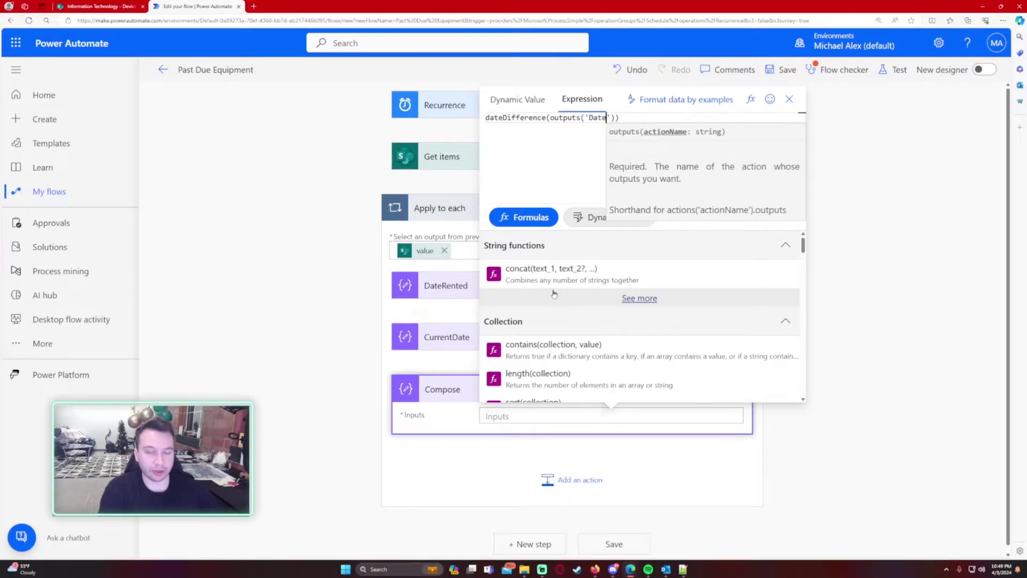
{"action": "type", "text": "d"}
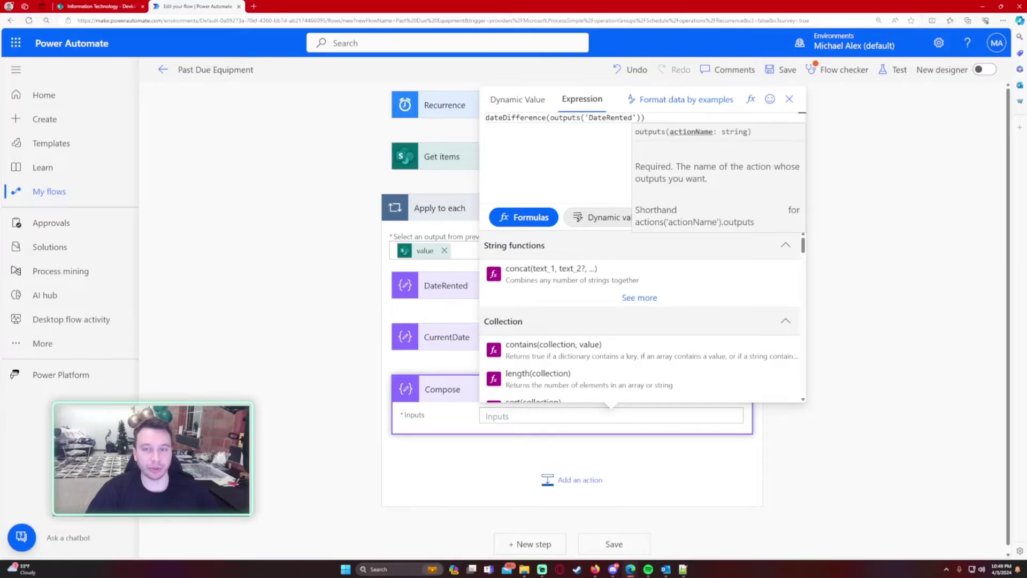
{"action": "key", "text": "Right"}
{"action": "key", "text": "Right"}
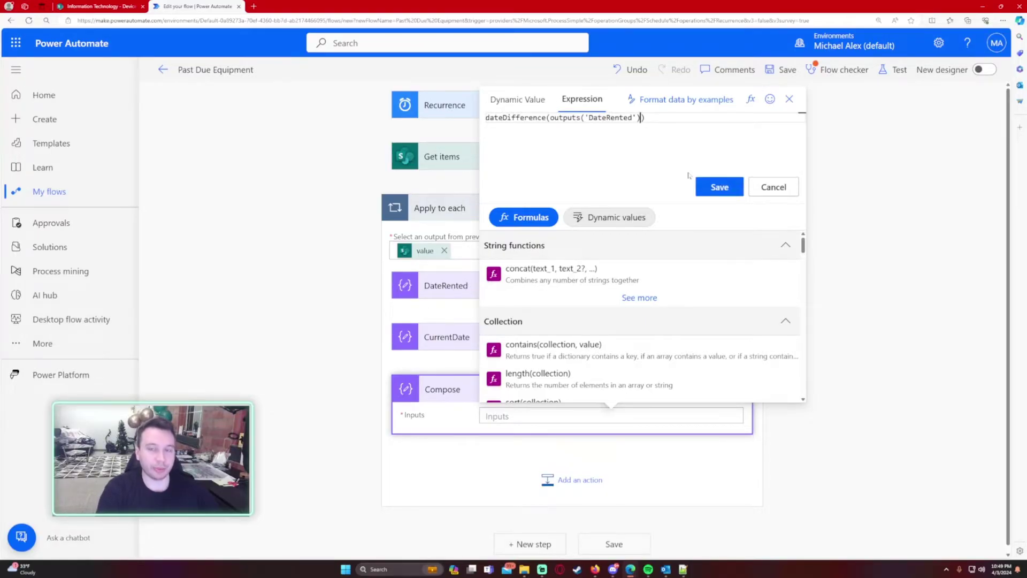
- Add outputs('CurrentDate') as the end timestamp of the dateDifference expression and save the expression
{"action": "type", "text": ","}
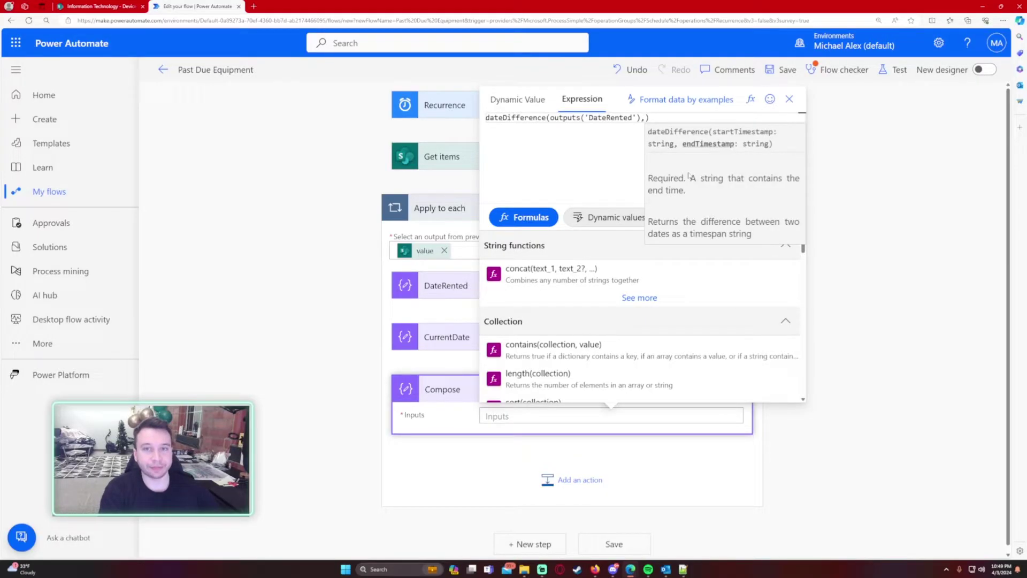
{"action": "type", "text": "outputs("}
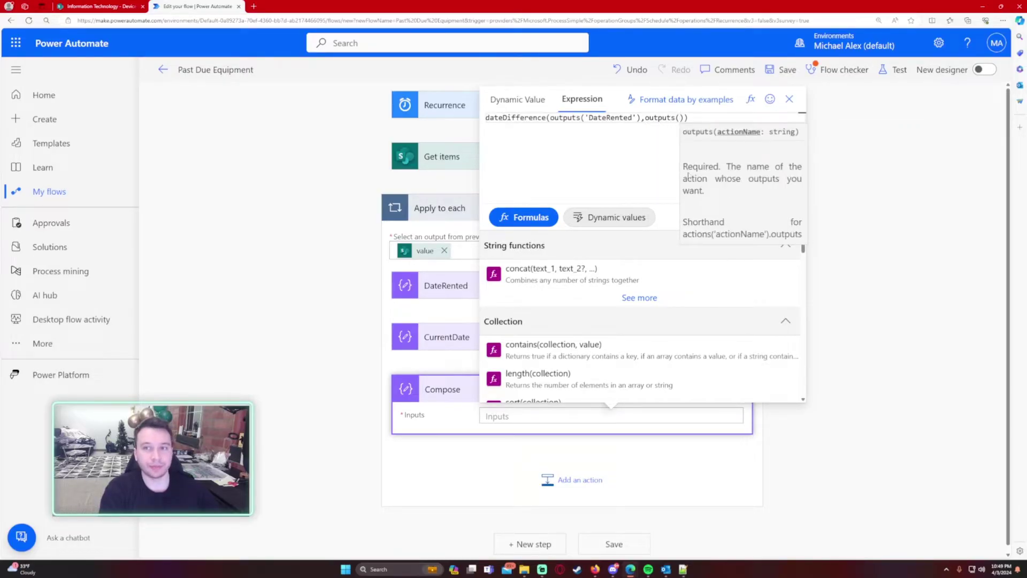
{"action": "type", "text": "'"}
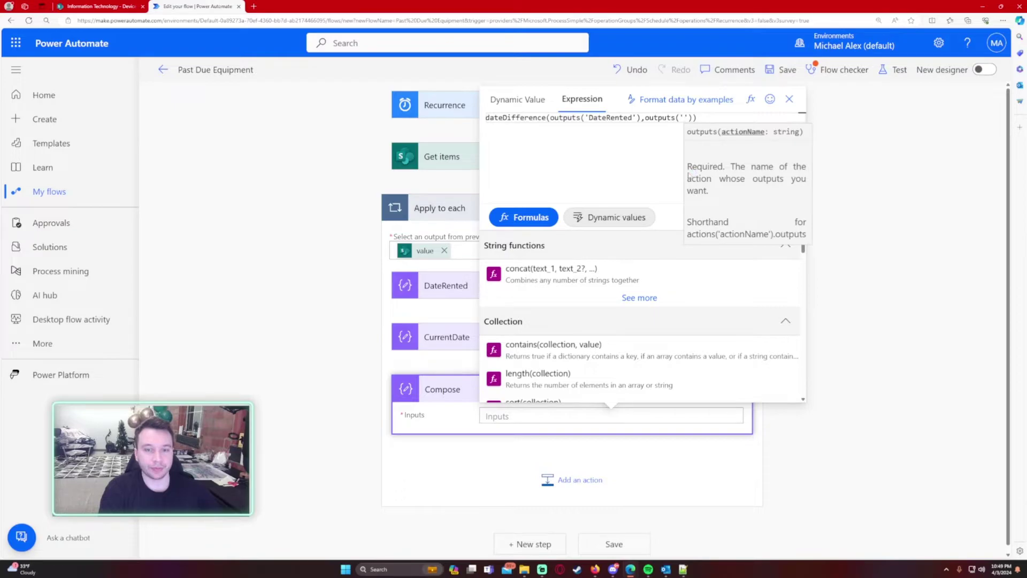
{"action": "type", "text": "CurrentDate"}
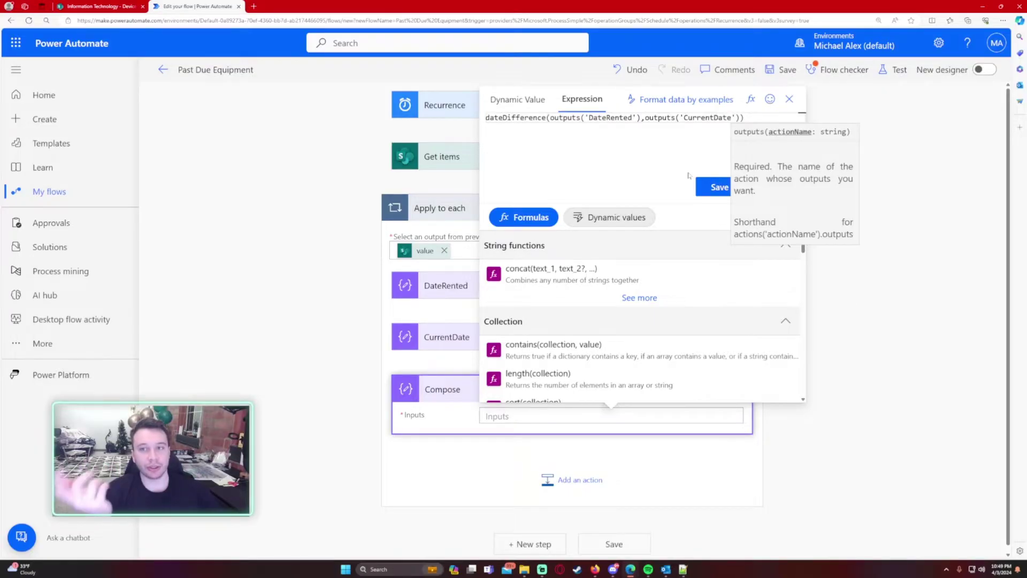
{"action": "left_click", "coordinate": [717, 187]}
- Rename the new Compose action as DateDifference
{"action": "left_click", "coordinate": [742, 385]}
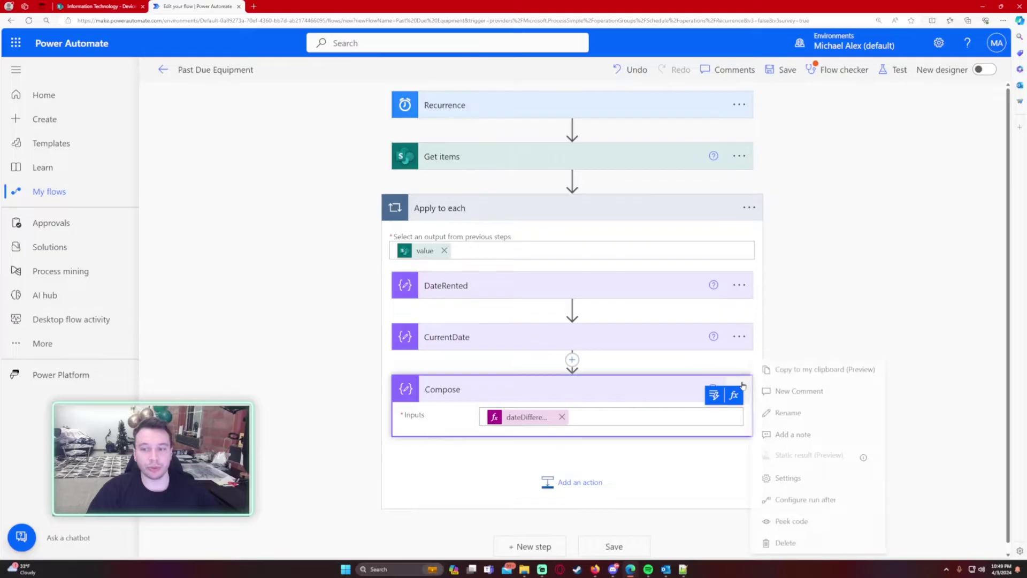
{"action": "left_click", "coordinate": [788, 412]}
{"action": "type", "text": "DateDif"}
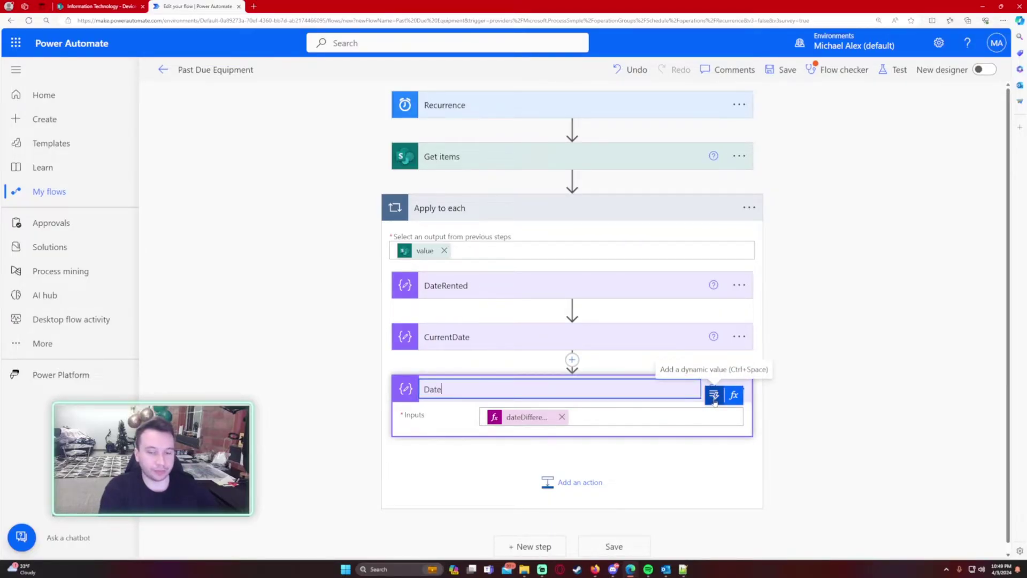
{"action": "type", "text": "ference"}
{"action": "key", "text": "Return"}
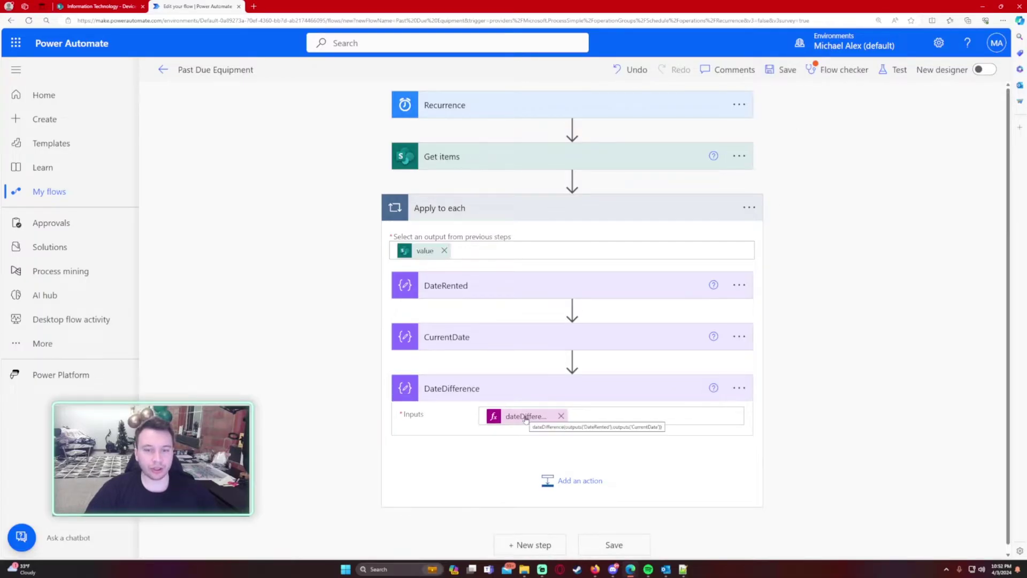
- Review the DateDifference expression, save the Past Due Equipment flow and run a manual test of it
{"action": "left_click", "coordinate": [525, 416]}
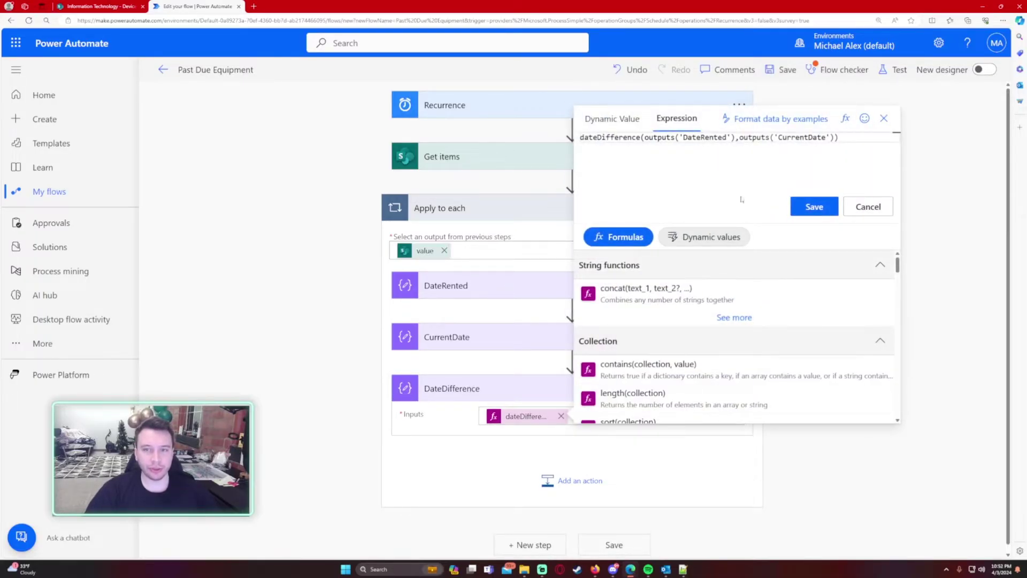
{"action": "left_click", "coordinate": [978, 231]}
{"action": "left_click", "coordinate": [782, 70]}
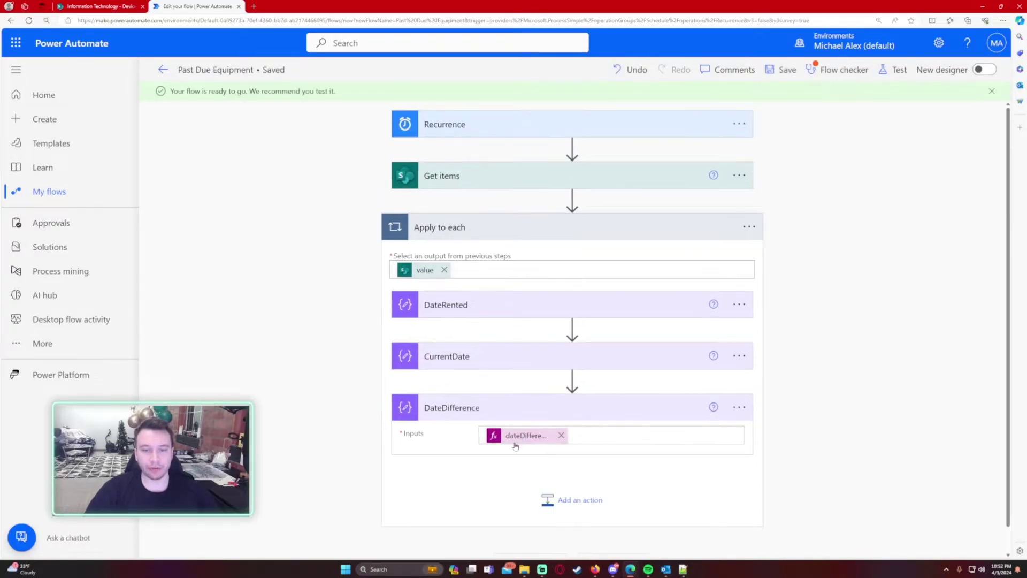
{"action": "left_click", "coordinate": [992, 75]}
{"action": "left_click", "coordinate": [886, 69]}
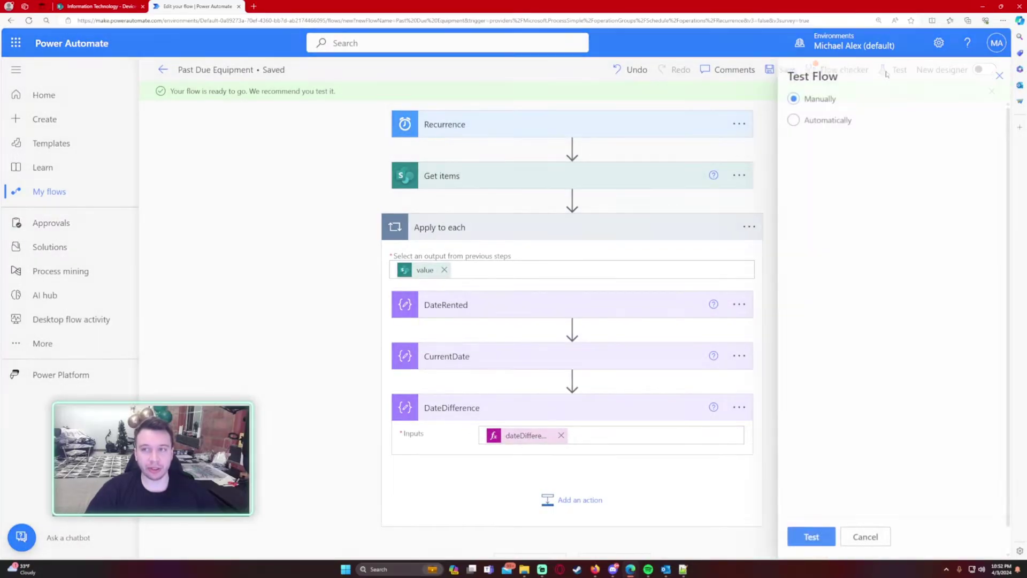
{"action": "left_click", "coordinate": [803, 537]}
{"action": "left_click", "coordinate": [844, 536]}
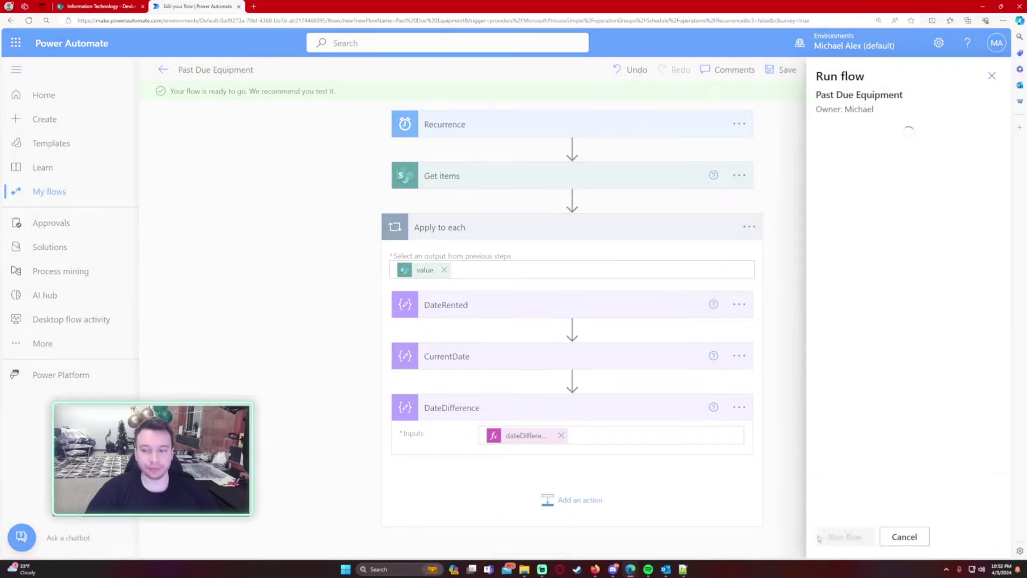
- Examine the DateDifference input and output, especially the day portion, in the first Apply to each iteration
{"action": "left_click", "coordinate": [504, 403]}
{"action": "scroll", "coordinate": [315, 355], "scroll_direction": "down", "scroll_amount": 2}
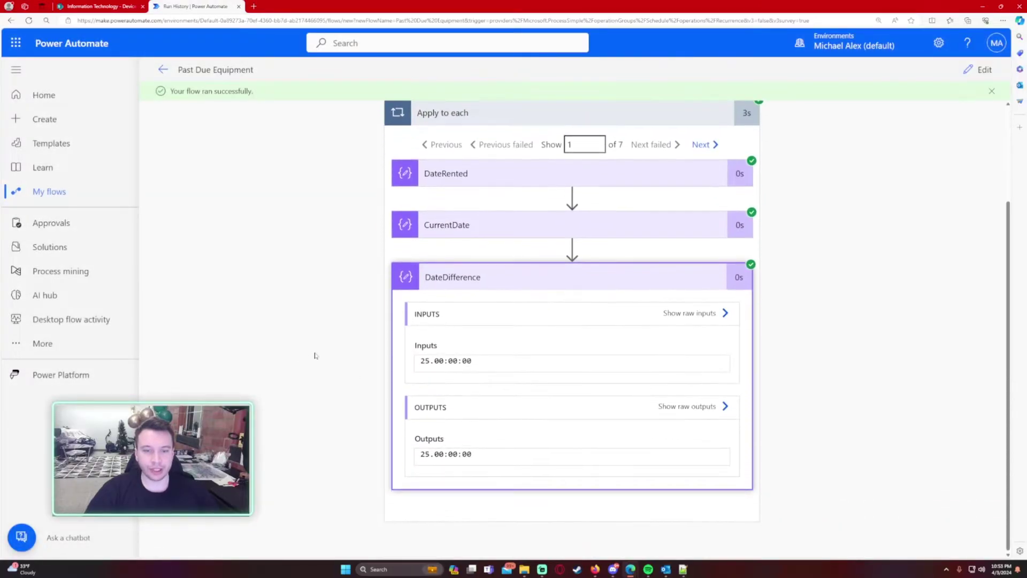
{"action": "left_click_drag", "start_coordinate": [420, 360], "coordinate": [472, 360]}
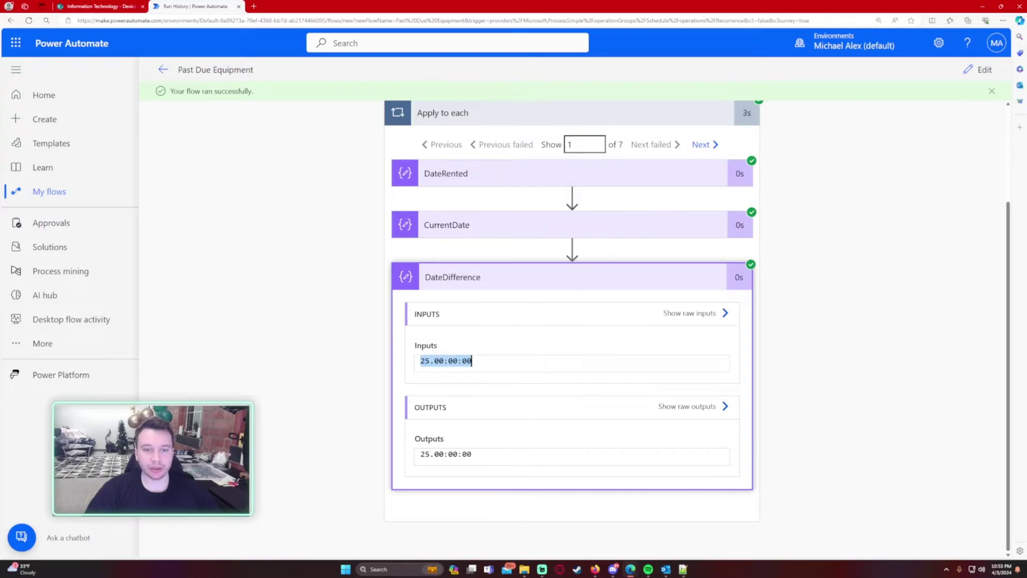
{"action": "left_click", "coordinate": [471, 360]}
{"action": "left_click_drag", "start_coordinate": [421, 360], "coordinate": [429, 361]}
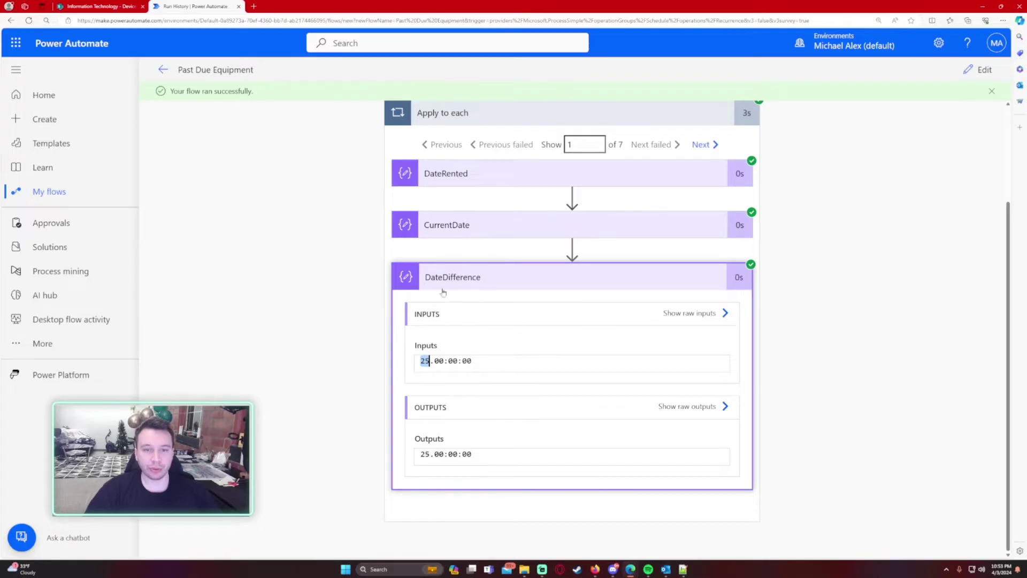
- Check the first iteration's DateRented value and compare it with the day and time portions of DateDifference
{"action": "left_click", "coordinate": [458, 174]}
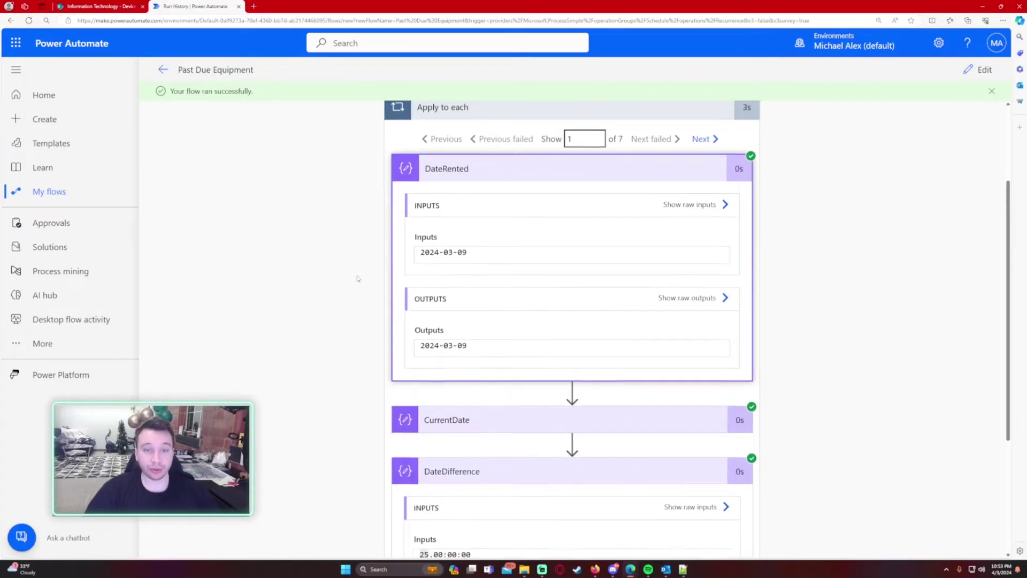
{"action": "scroll", "coordinate": [470, 383], "scroll_direction": "down", "scroll_amount": 4}
{"action": "left_click_drag", "start_coordinate": [433, 361], "coordinate": [470, 361]}
{"action": "left_click", "coordinate": [434, 361]}
{"action": "left_click", "coordinate": [449, 362]}
{"action": "left_click", "coordinate": [470, 361]}
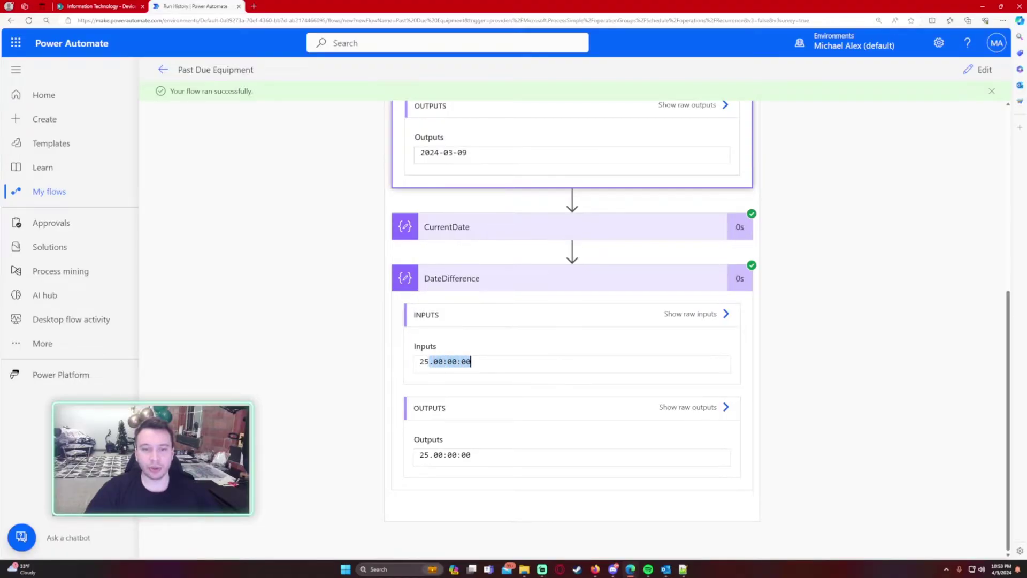
{"action": "left_click", "coordinate": [424, 362]}
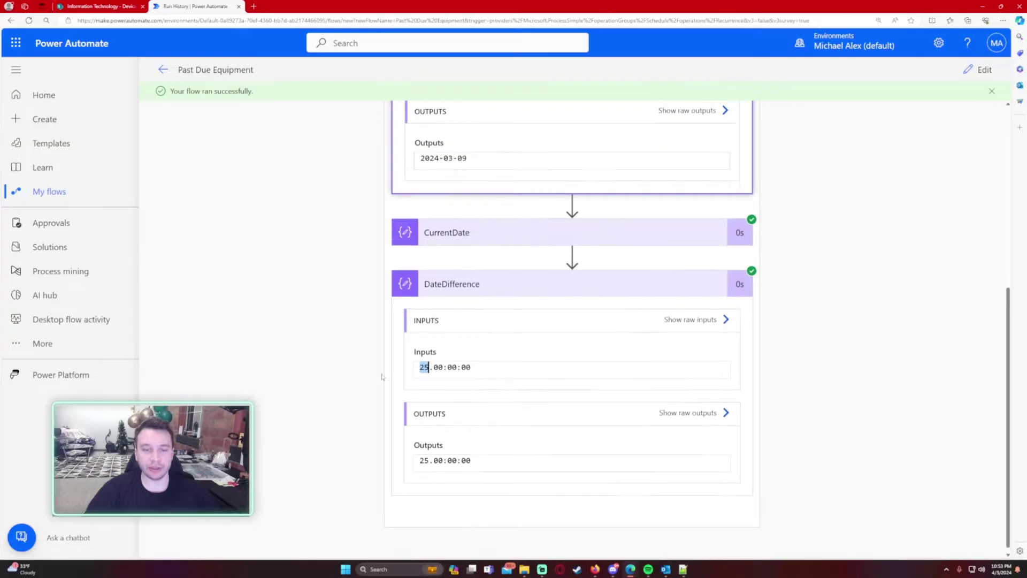
- Show the seventh Apply to each iteration and check the last laptop entry's Date Rented in the Device Check Out list
{"action": "scroll", "coordinate": [377, 358], "scroll_direction": "up", "scroll_amount": 5}
{"action": "double_click", "coordinate": [570, 220]}
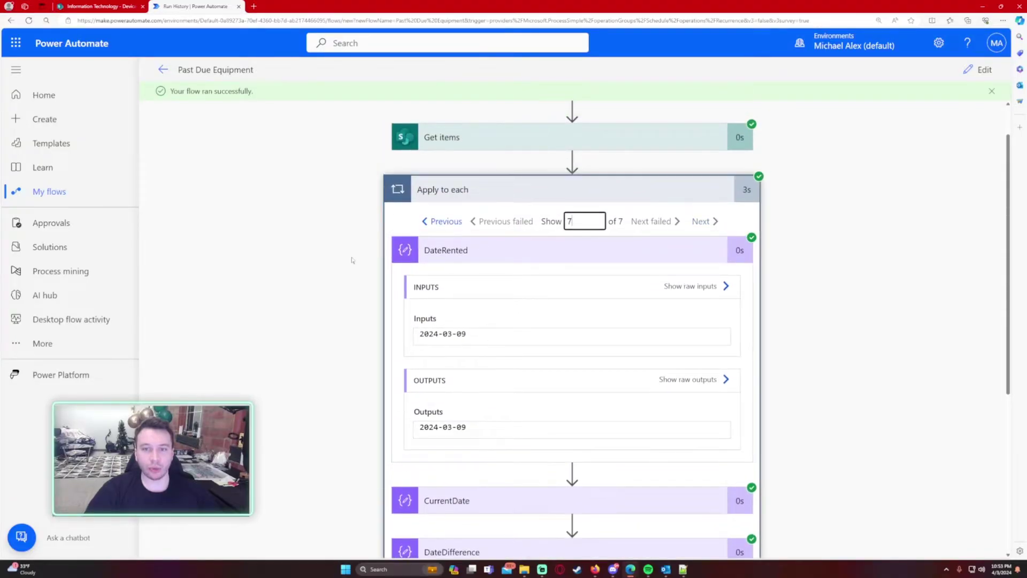
{"action": "type", "text": "7"}
{"action": "left_click", "coordinate": [108, 6]}
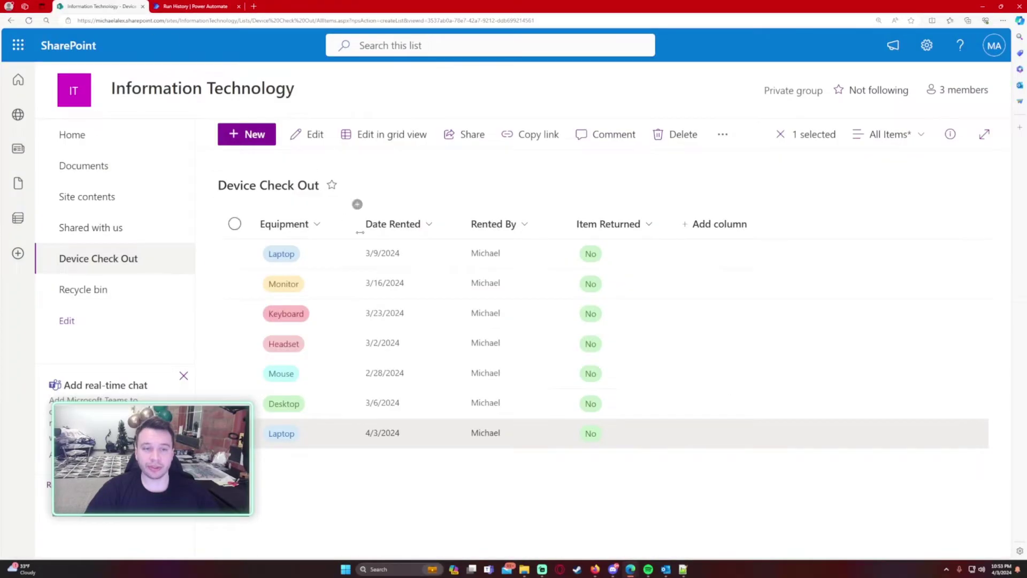
{"action": "left_click", "coordinate": [422, 470]}
{"action": "left_click", "coordinate": [366, 446]}
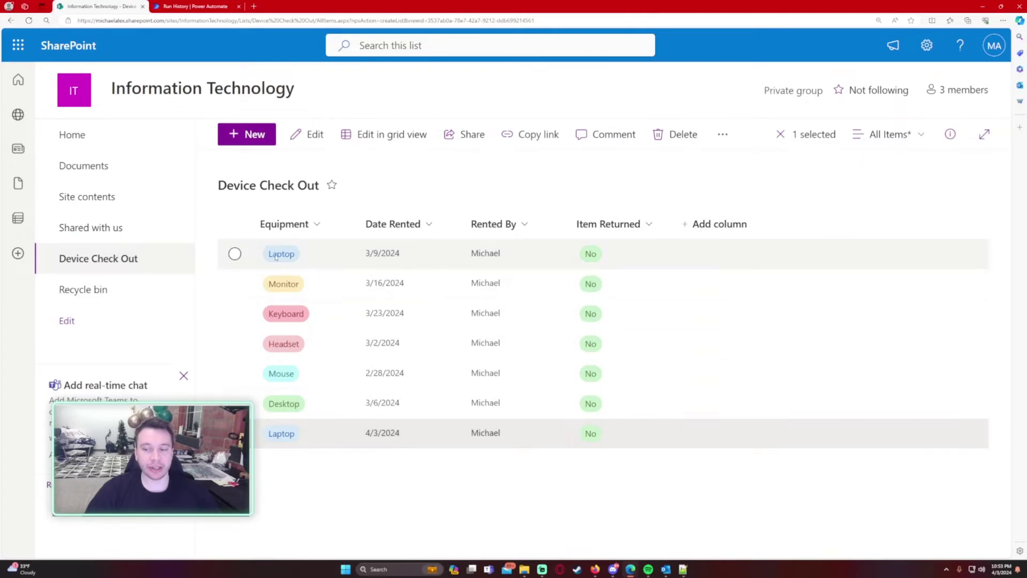
- Return to the flow run and compare the DateRented, CurrentDate and DateDifference values in the seventh iteration
{"action": "key", "text": "ctrl+Tab"}
{"action": "scroll", "coordinate": [457, 337], "scroll_direction": "down", "scroll_amount": 1}
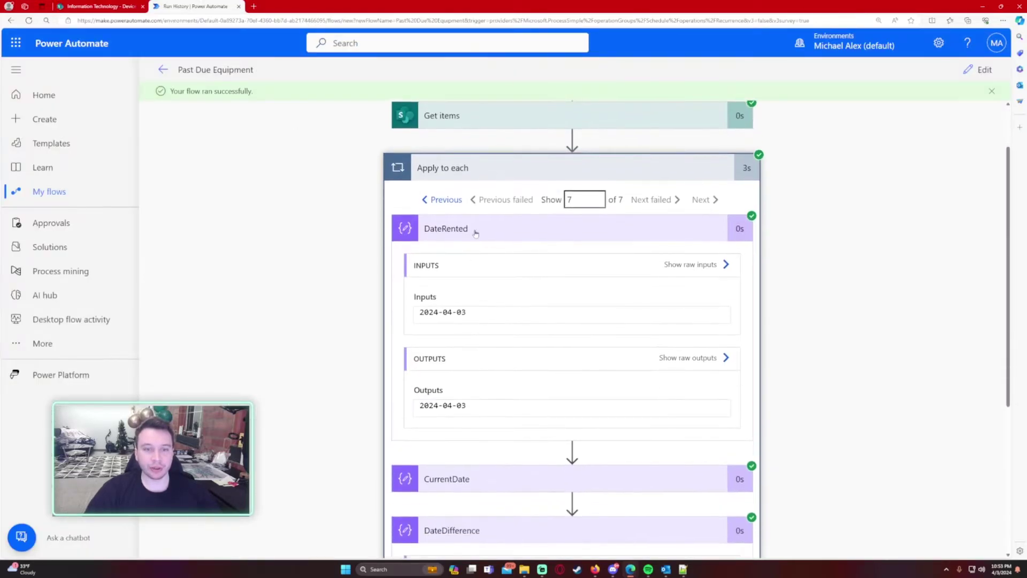
{"action": "triple_click", "coordinate": [444, 309]}
{"action": "scroll", "coordinate": [487, 382], "scroll_direction": "down", "scroll_amount": 2}
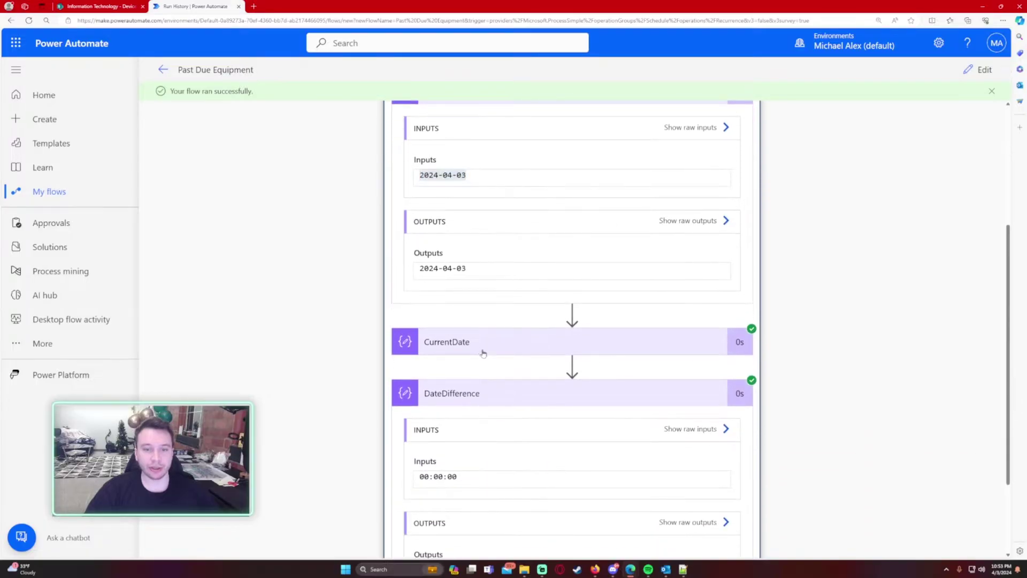
{"action": "left_click", "coordinate": [481, 350]}
{"action": "triple_click", "coordinate": [444, 426]}
{"action": "scroll", "coordinate": [334, 348], "scroll_direction": "down", "scroll_amount": 4}
{"action": "scroll", "coordinate": [334, 347], "scroll_direction": "down", "scroll_amount": 1}
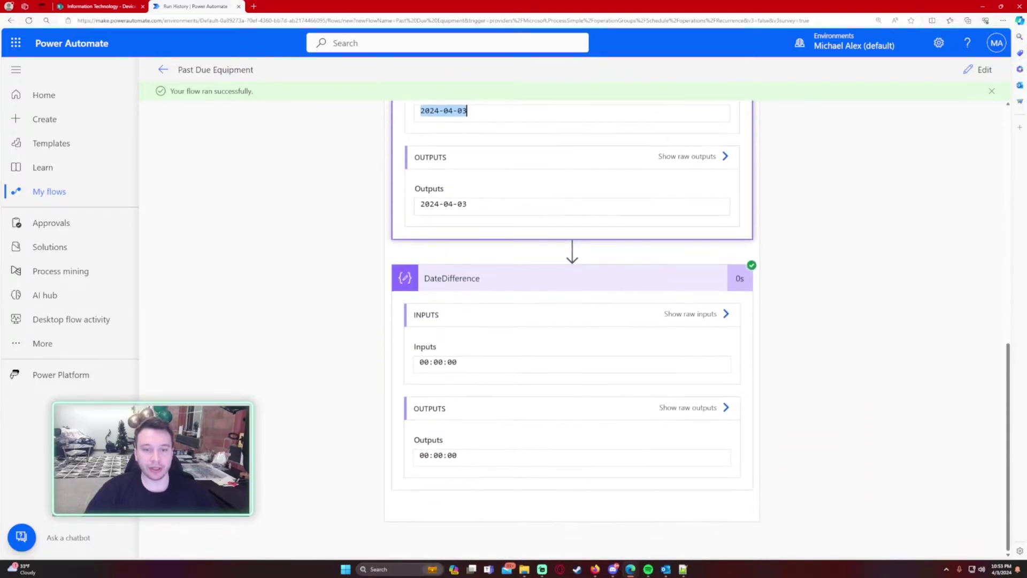
{"action": "triple_click", "coordinate": [419, 363]}
{"action": "left_click", "coordinate": [457, 362]}
{"action": "scroll", "coordinate": [482, 321], "scroll_direction": "up", "scroll_amount": 8}
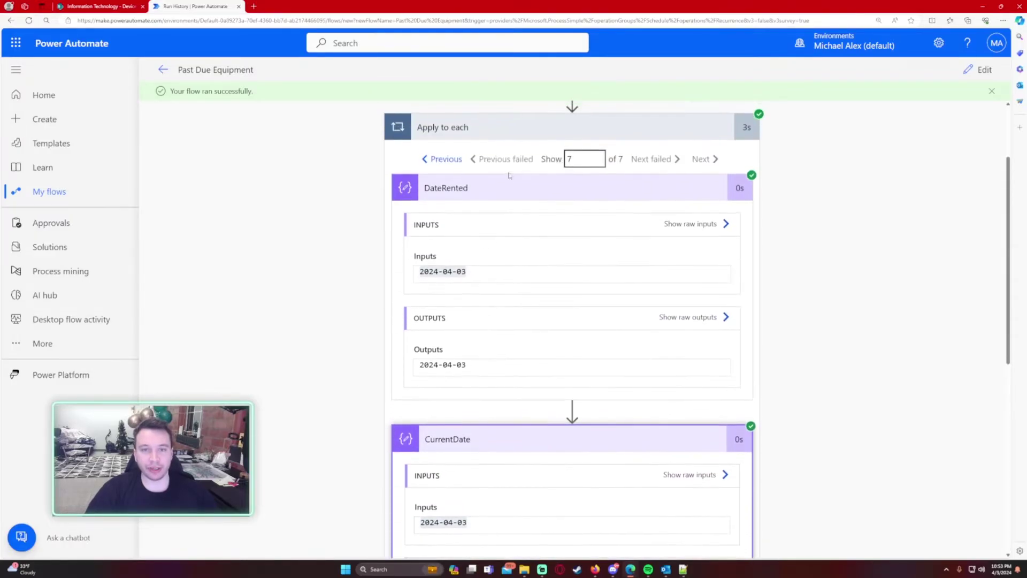
- Compare the DateDifference format of the sixth Apply to each iteration, especially its period separator, with that of the seventh
{"action": "left_click", "coordinate": [442, 159]}
{"action": "scroll", "coordinate": [446, 372], "scroll_direction": "down", "scroll_amount": 6}
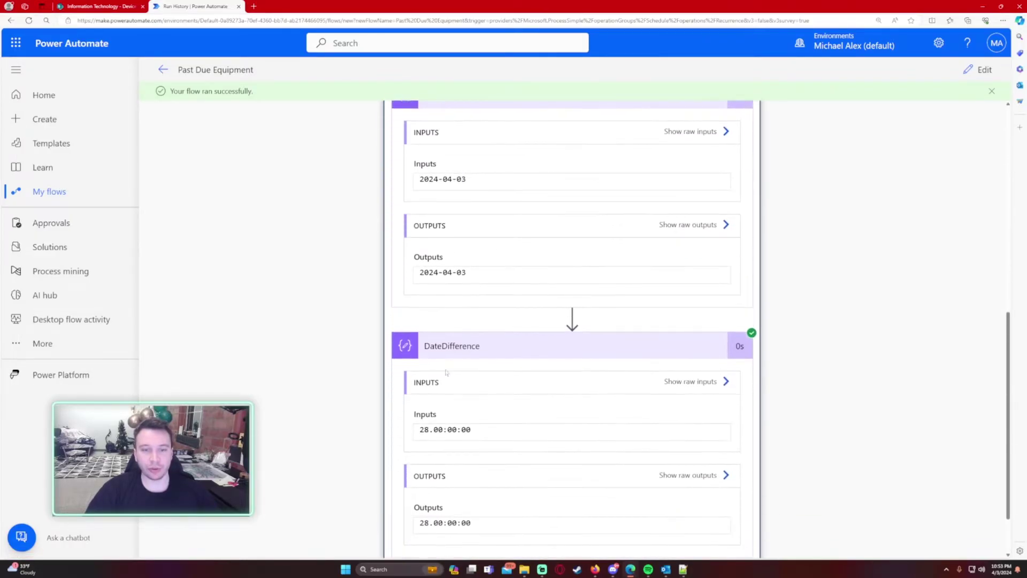
{"action": "left_click_drag", "start_coordinate": [427, 430], "coordinate": [433, 429]}
{"action": "scroll", "coordinate": [461, 455], "scroll_direction": "down", "scroll_amount": 2}
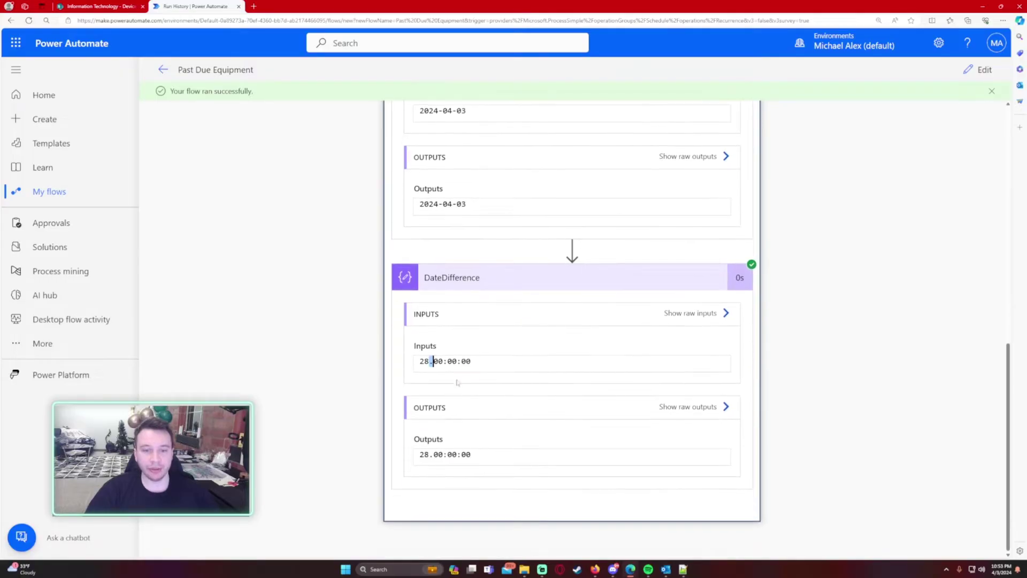
{"action": "scroll", "coordinate": [501, 378], "scroll_direction": "up", "scroll_amount": 10}
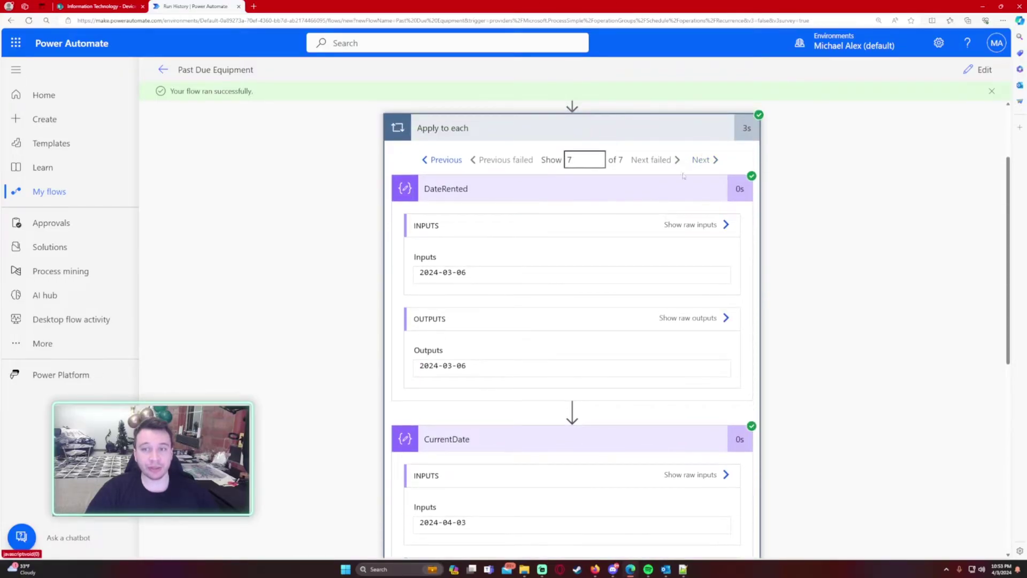
{"action": "scroll", "coordinate": [402, 245], "scroll_direction": "down", "scroll_amount": 5}
{"action": "scroll", "coordinate": [402, 246], "scroll_direction": "down", "scroll_amount": 6}
{"action": "left_click", "coordinate": [456, 361]}
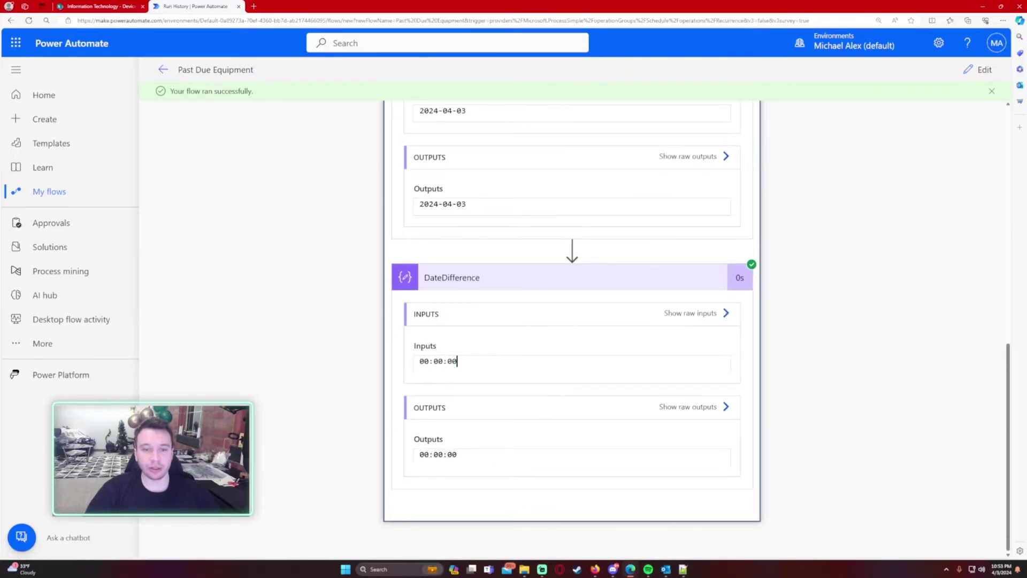
- Edit the flow and change the DateDifference expression to split(dateDifference(outputs('DateRented'),outputs('CurrentDate')),'.')[0]
{"action": "left_click", "coordinate": [982, 69]}
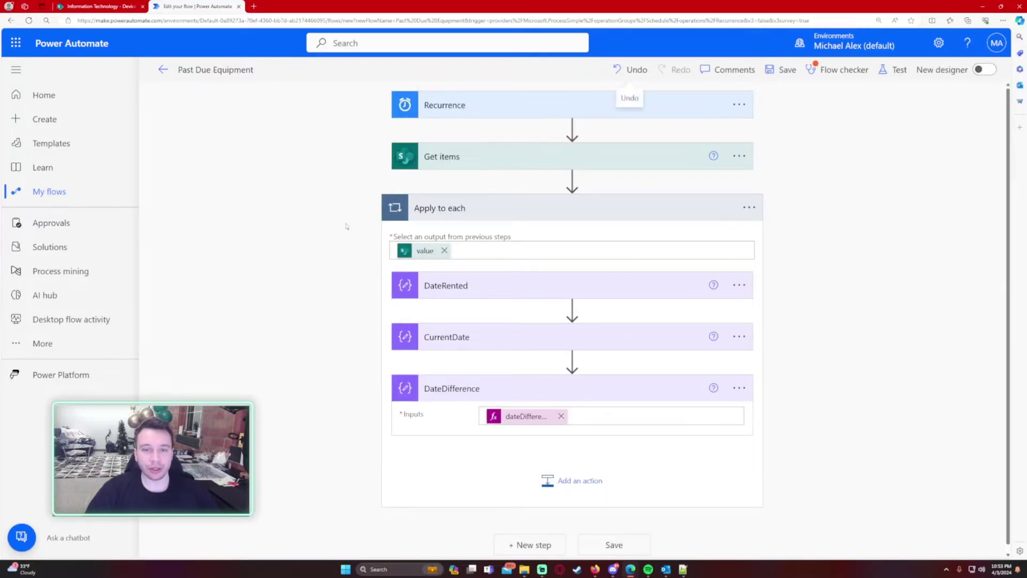
{"action": "left_click", "coordinate": [530, 413]}
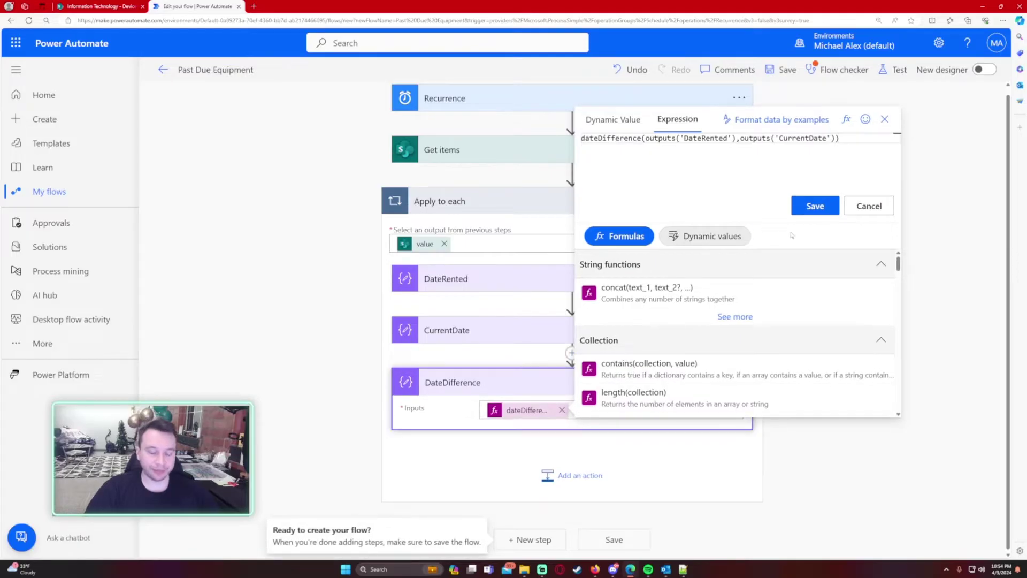
{"action": "type", "text": "split("}
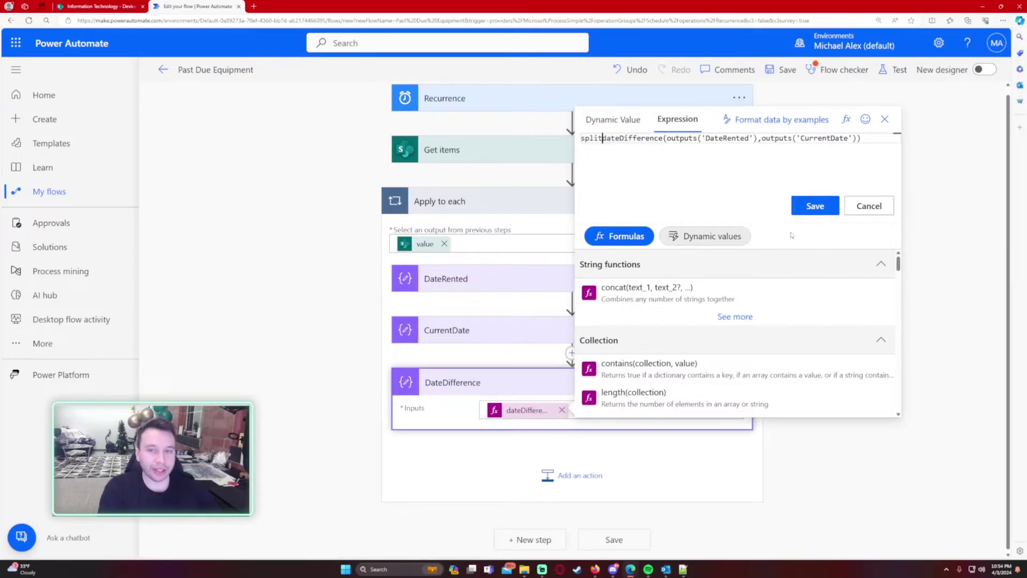
{"action": "left_click", "coordinate": [865, 138]}
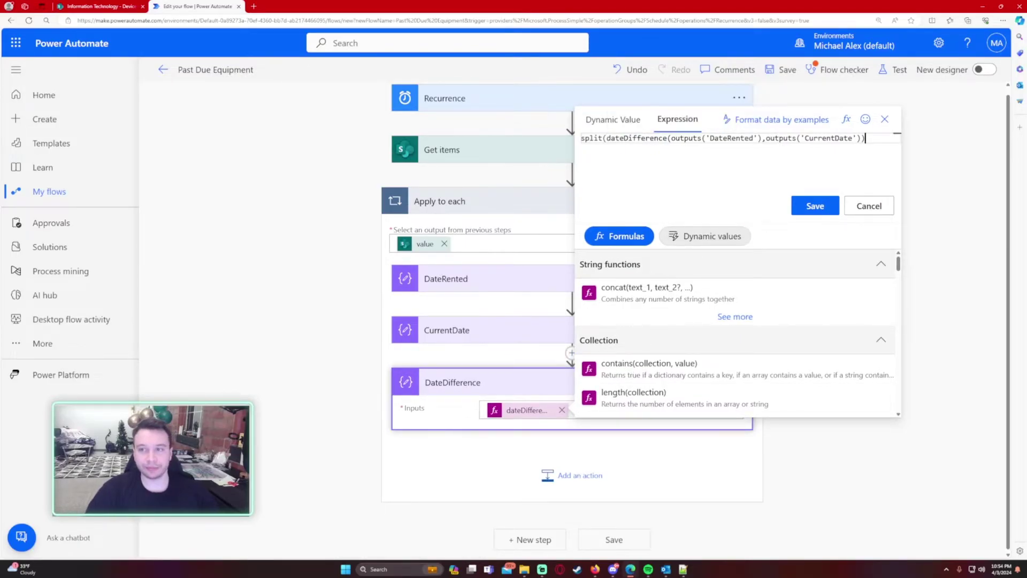
{"action": "type", "text": ",'"}
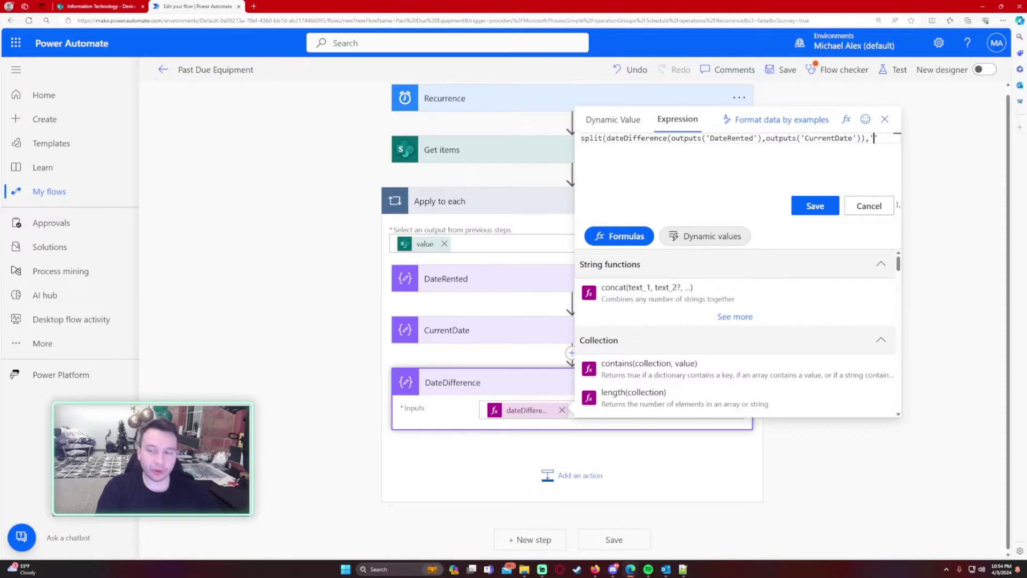
{"action": "type", "text": "."}
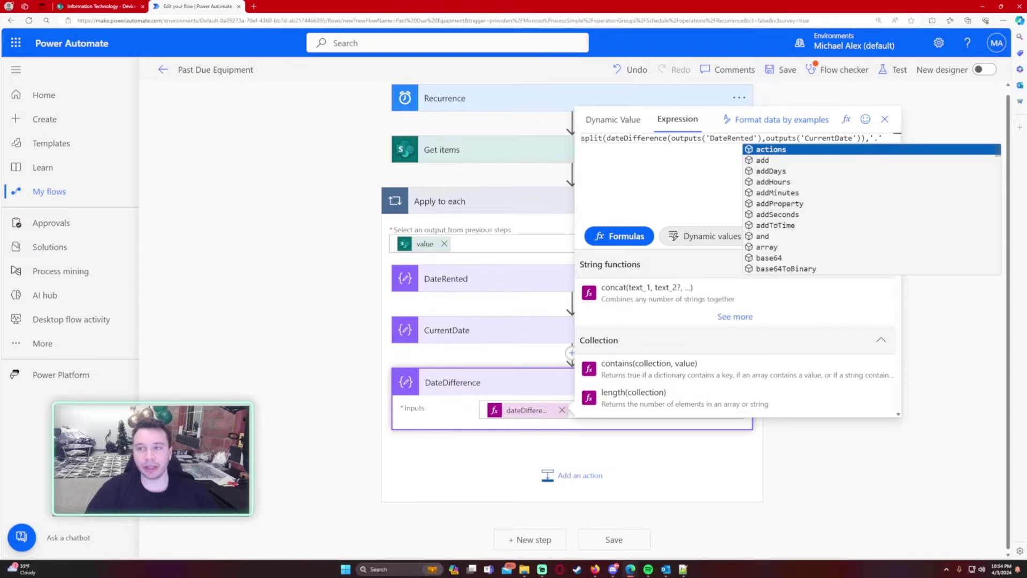
{"action": "key", "text": "Escape"}
{"action": "type", "text": ")[0]"}
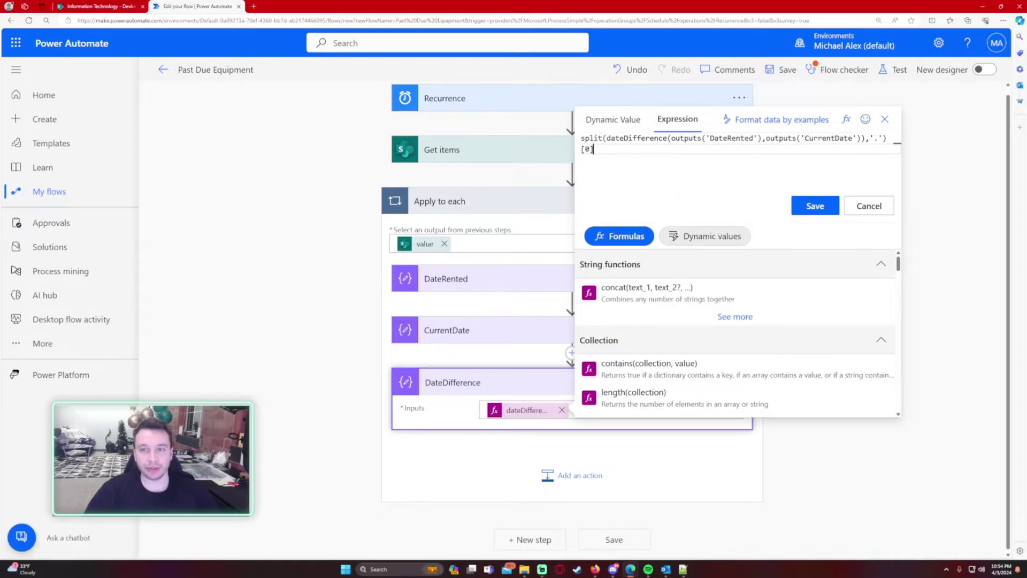
{"action": "left_click", "coordinate": [805, 207]}
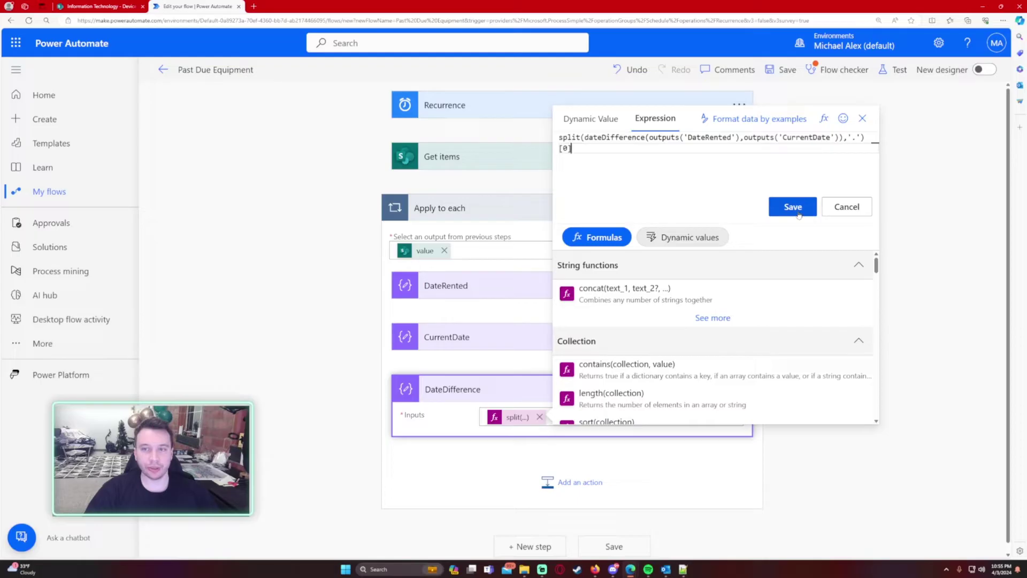
{"action": "left_click", "coordinate": [793, 207]}
- Save the Past Due Equipment flow and run a test with the split expression
{"action": "left_click", "coordinate": [892, 72]}
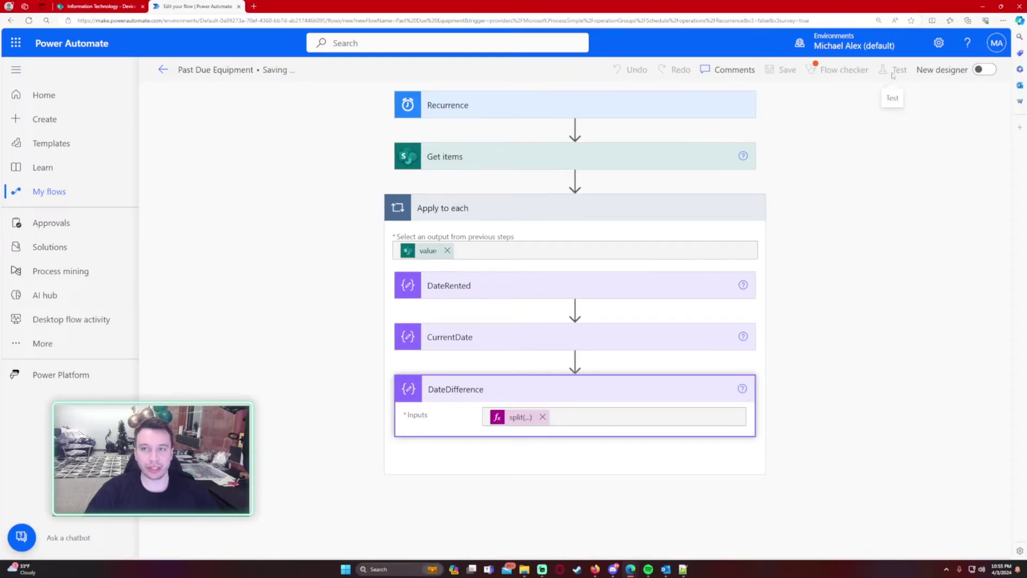
{"action": "left_click", "coordinate": [1001, 76]}
{"action": "left_click", "coordinate": [802, 537]}
{"action": "left_click", "coordinate": [823, 538]}
{"action": "left_click", "coordinate": [839, 537]}
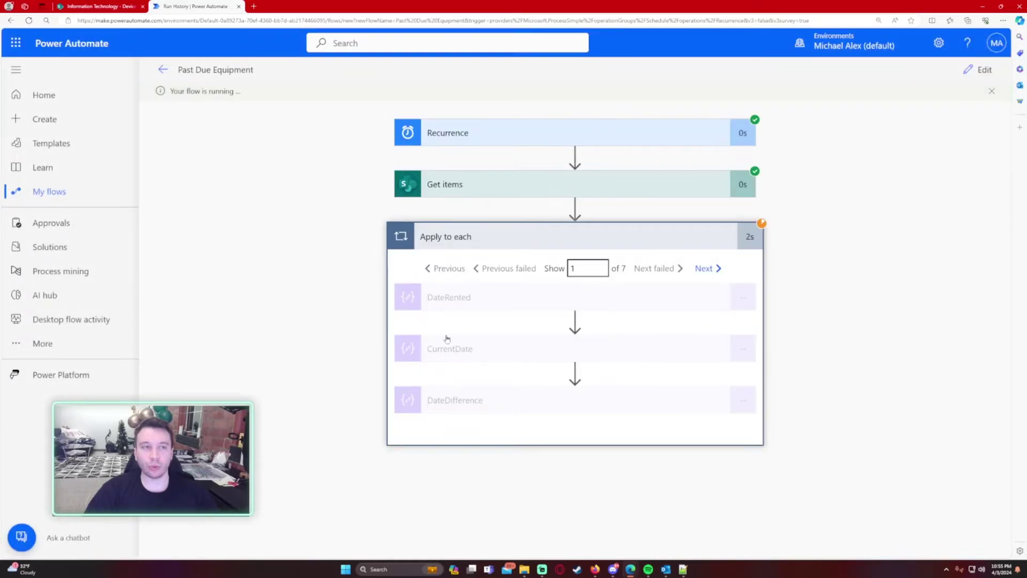
- Compare the DateDifference outputs of the first and seventh Apply to each iterations in the new run
{"action": "left_click", "coordinate": [69, 5]}
{"action": "left_click", "coordinate": [214, 6]}
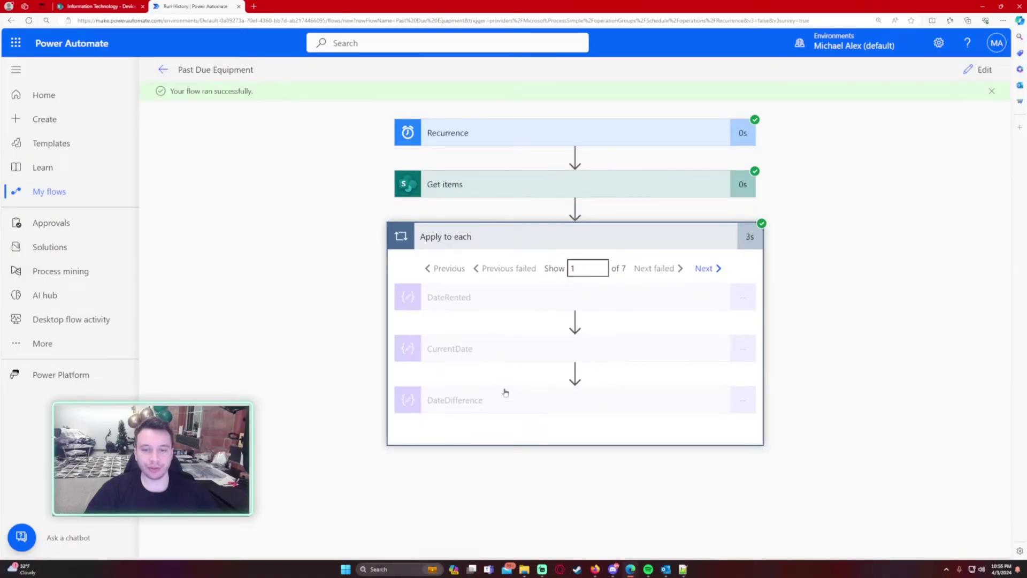
{"action": "left_click", "coordinate": [493, 400]}
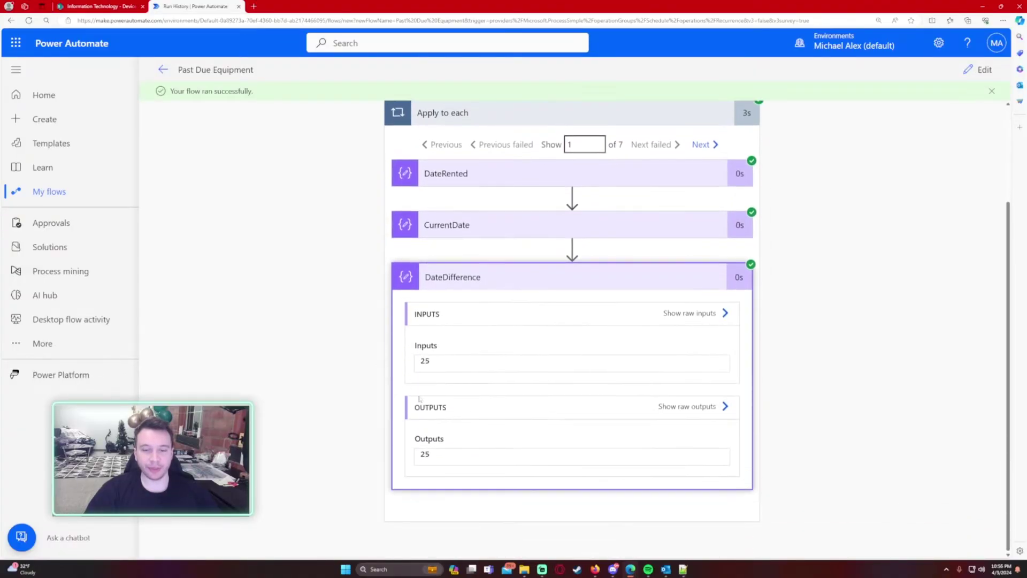
{"action": "left_click_drag", "start_coordinate": [421, 454], "coordinate": [429, 454]}
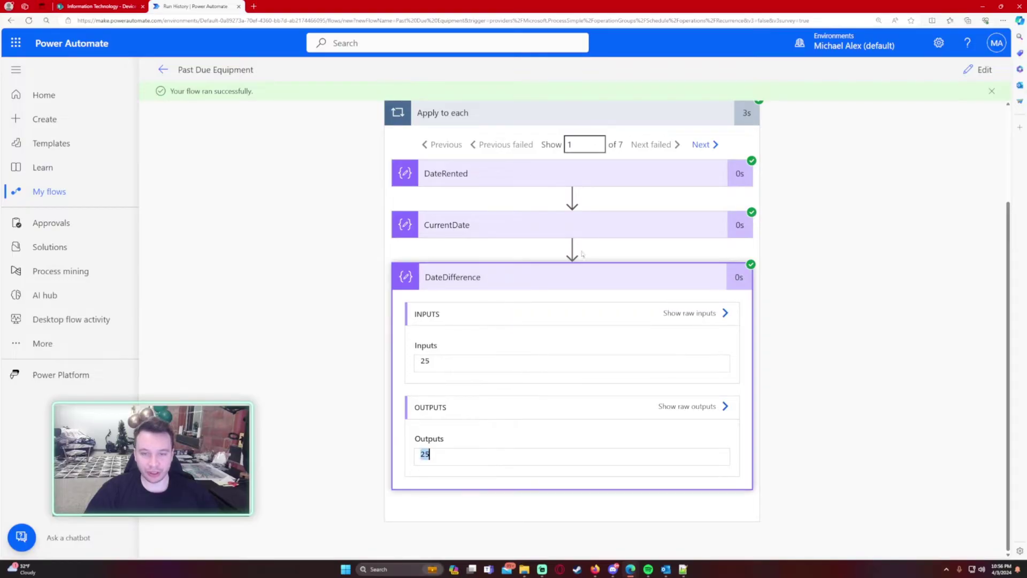
{"action": "left_click", "coordinate": [585, 145]}
{"action": "type", "text": "7"}
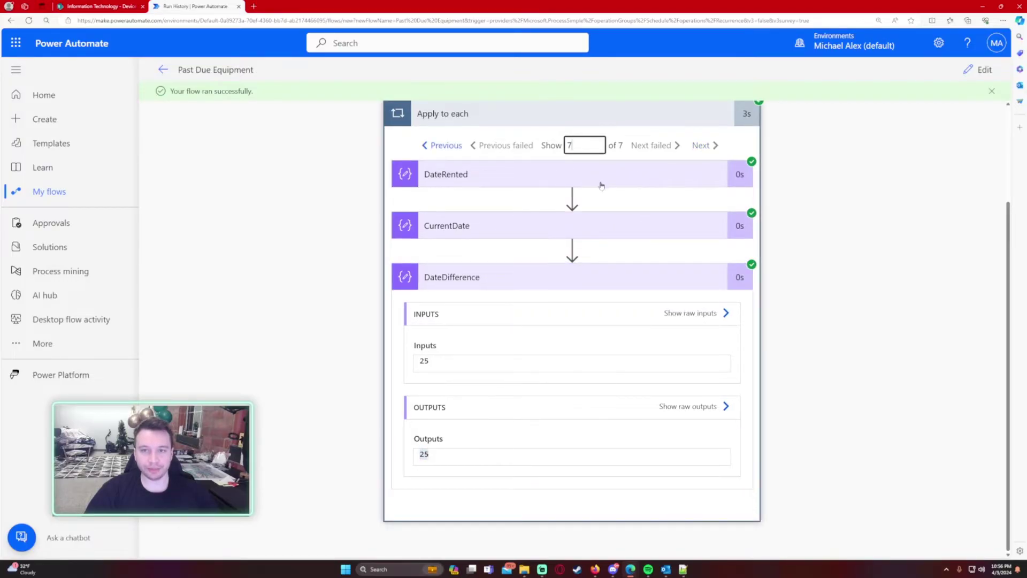
{"action": "scroll", "coordinate": [570, 360], "scroll_direction": "down", "scroll_amount": 2}
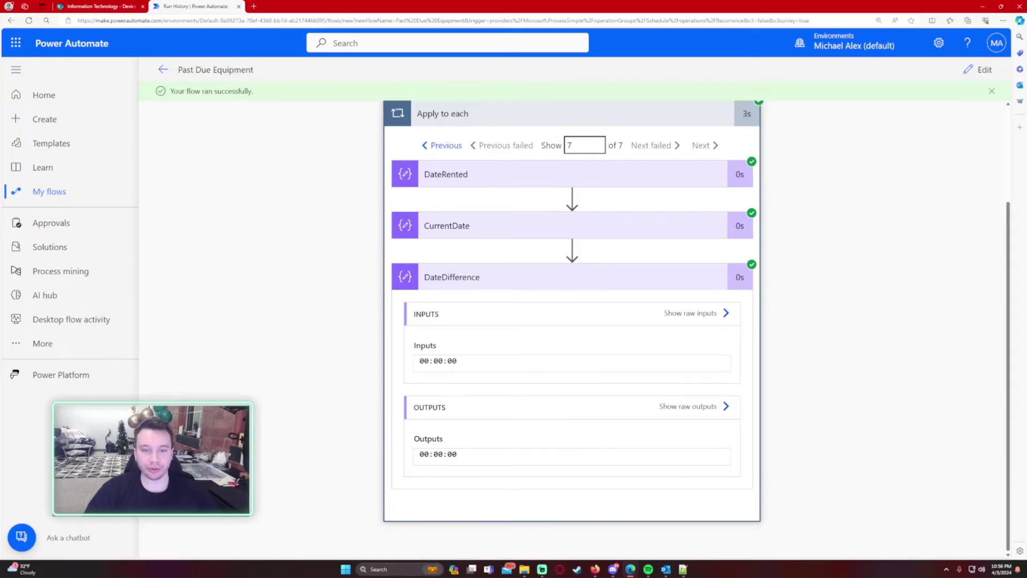
{"action": "left_click_drag", "start_coordinate": [458, 453], "coordinate": [356, 461]}
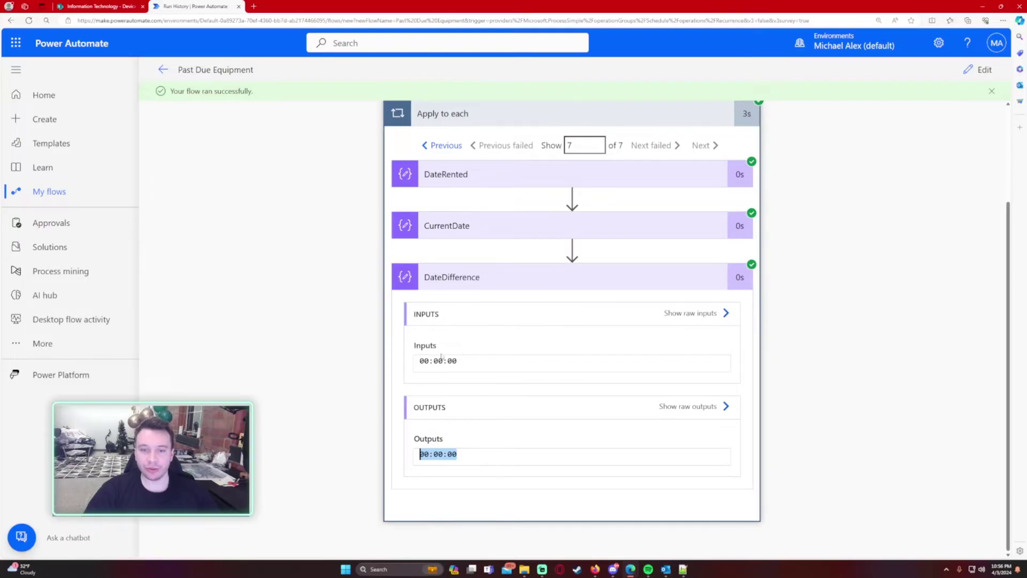
- Edit the flow and wrap the DateDifference expression in int(), giving int(split(dateDifference(outputs('DateRented'),outputs('CurrentDate')),'.')[0])
{"action": "left_click", "coordinate": [979, 70]}
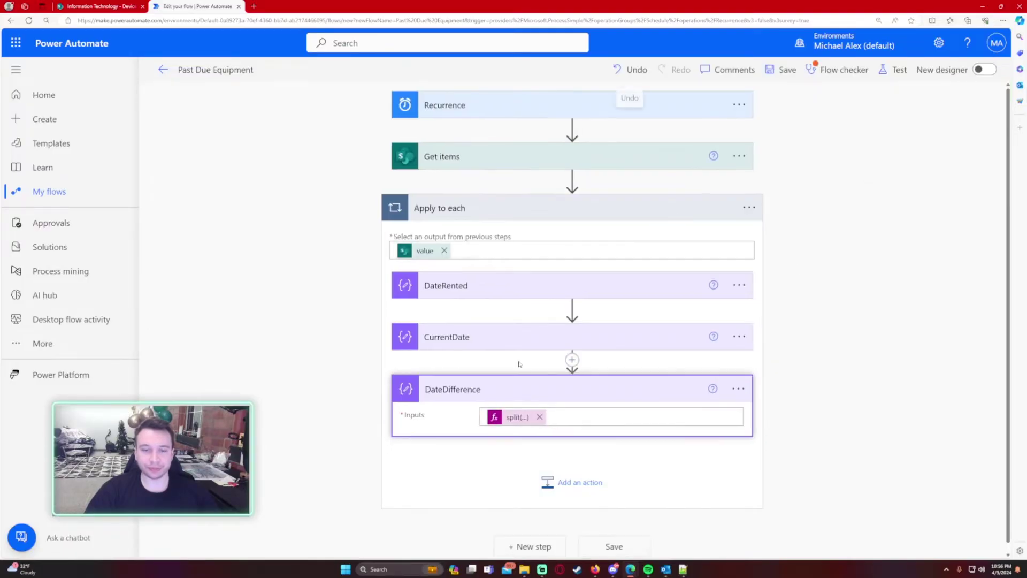
{"action": "left_click", "coordinate": [507, 417]}
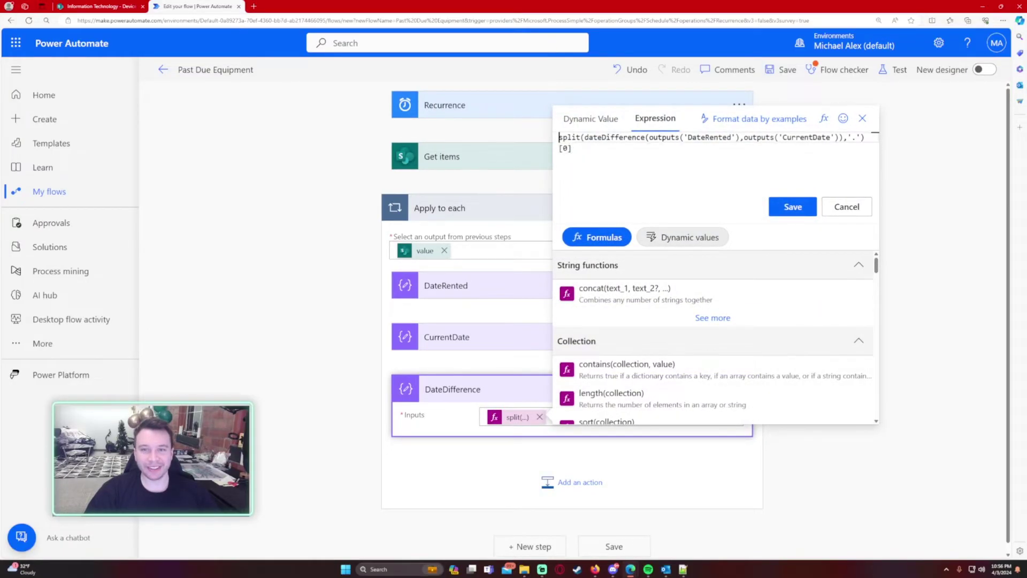
{"action": "type", "text": "int("}
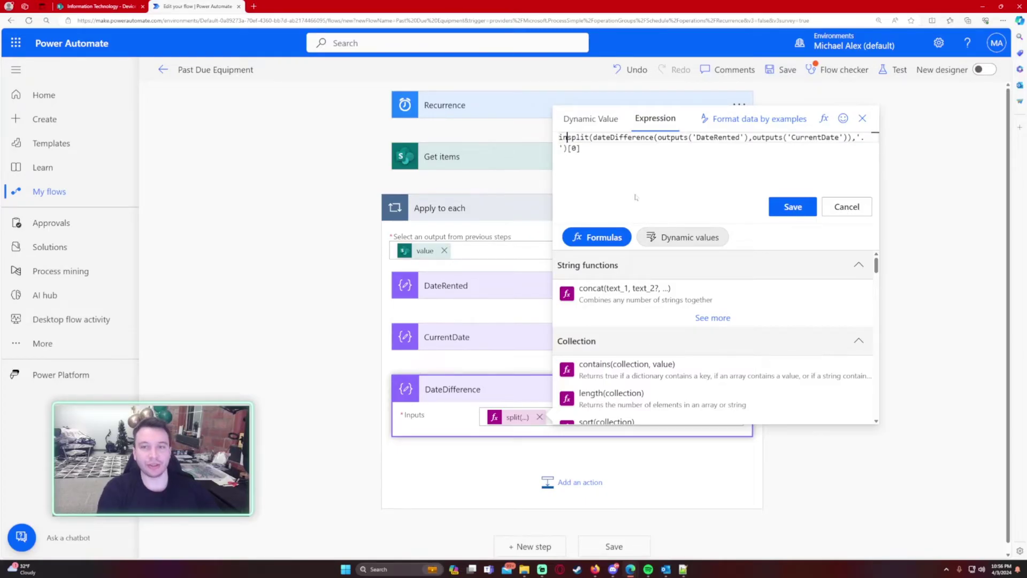
{"action": "left_click", "coordinate": [589, 148]}
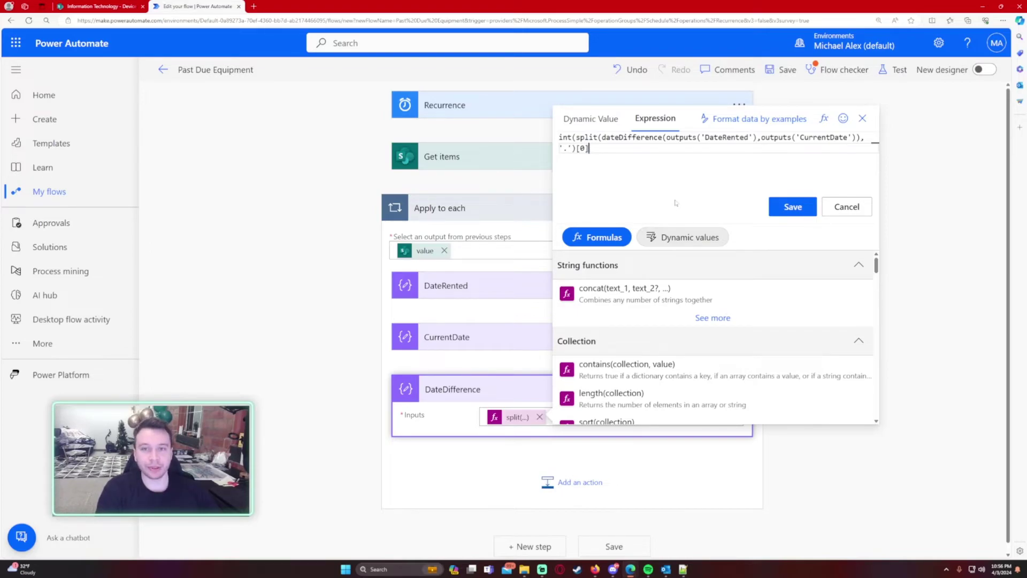
{"action": "left_click", "coordinate": [576, 137]}
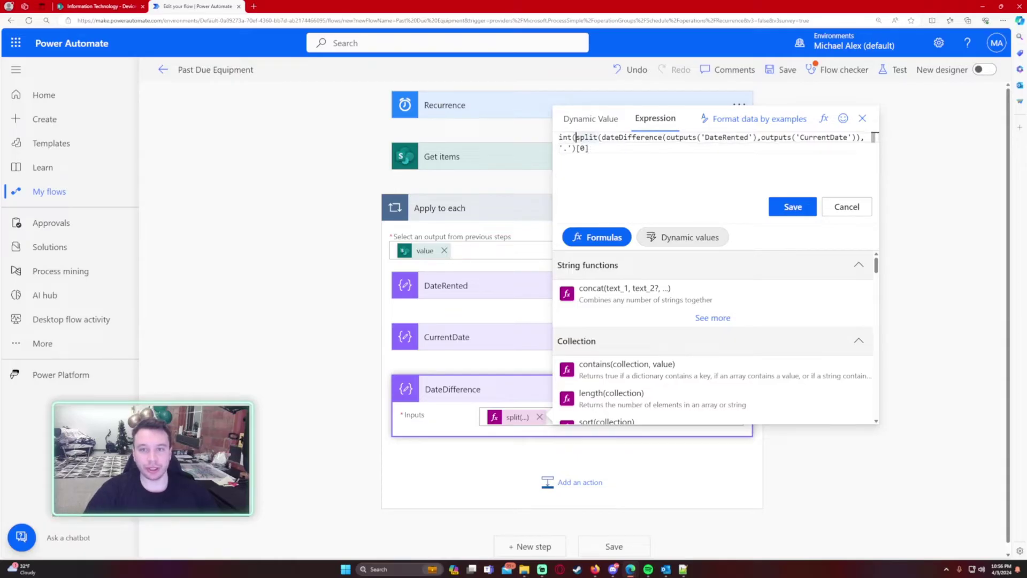
{"action": "key", "text": "ctrl+End"}
{"action": "type", "text": ")"}
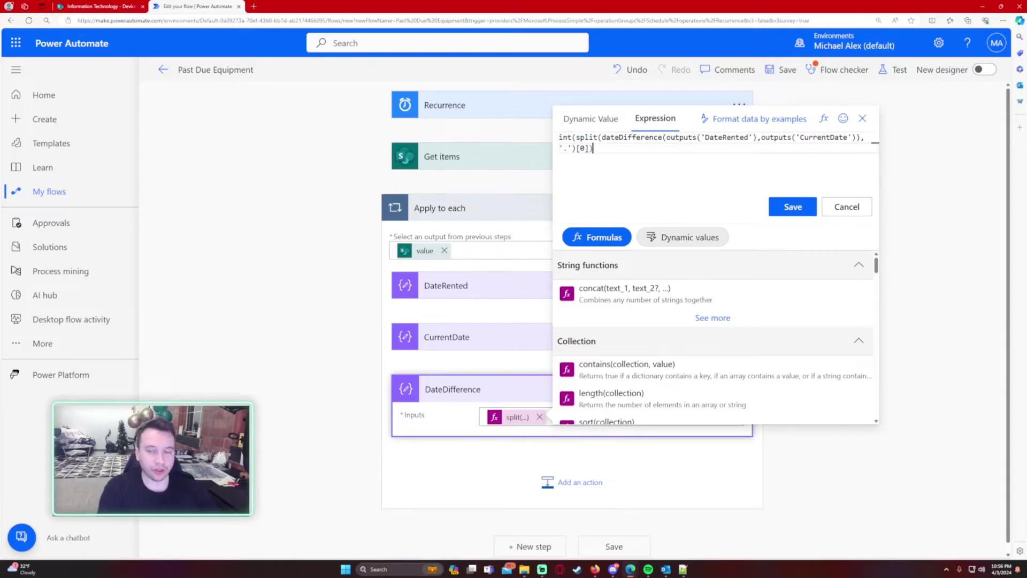
{"action": "left_click", "coordinate": [774, 213]}
- Save the Past Due Equipment flow, run a test with the int() expression, and inspect DateDifference in the seventh Apply to each iteration
{"action": "left_click", "coordinate": [784, 70]}
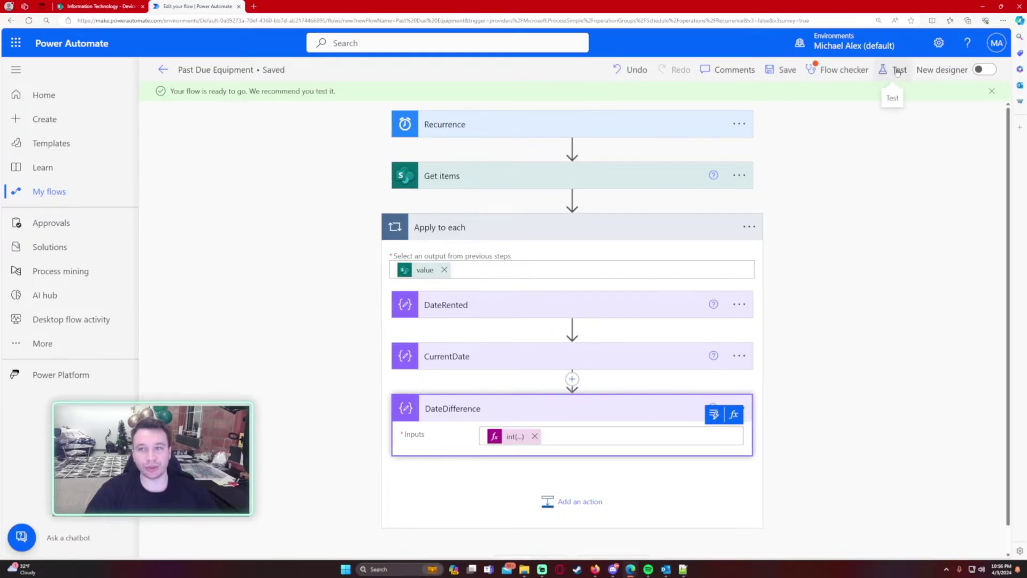
{"action": "left_click", "coordinate": [844, 69]}
{"action": "left_click", "coordinate": [990, 76]}
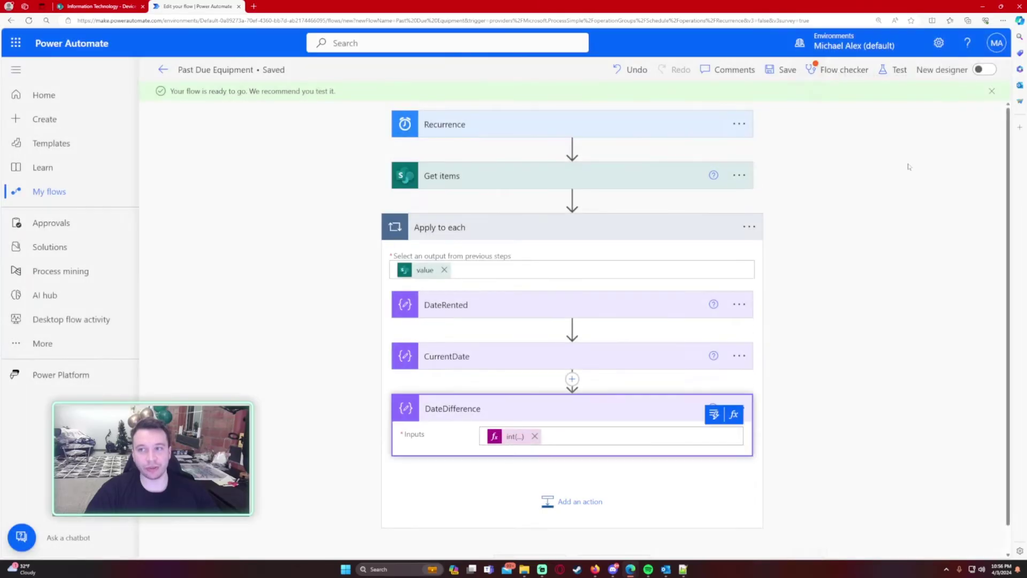
{"action": "left_click", "coordinate": [892, 71]}
{"action": "left_click", "coordinate": [810, 536]}
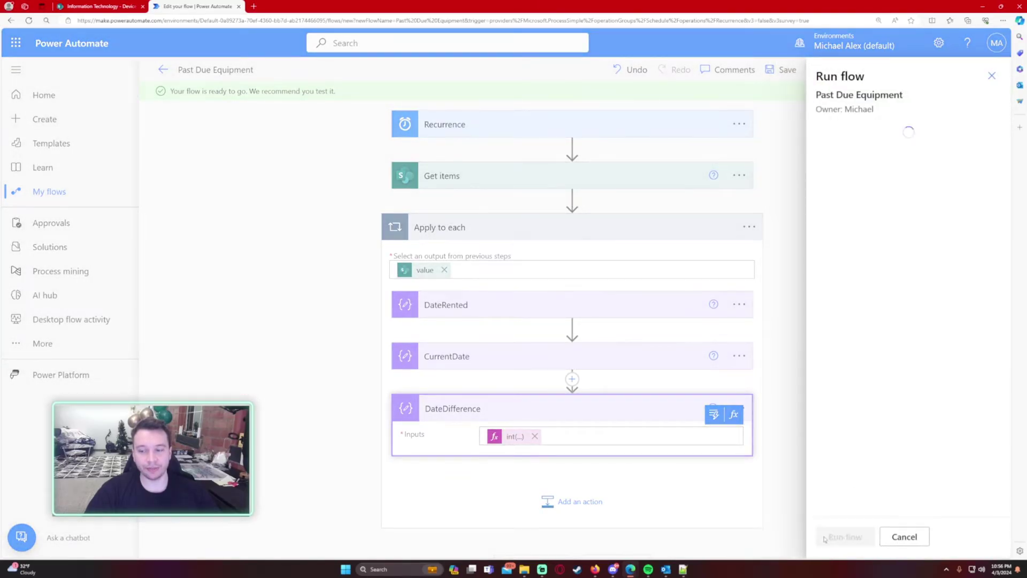
{"action": "left_click", "coordinate": [826, 537]}
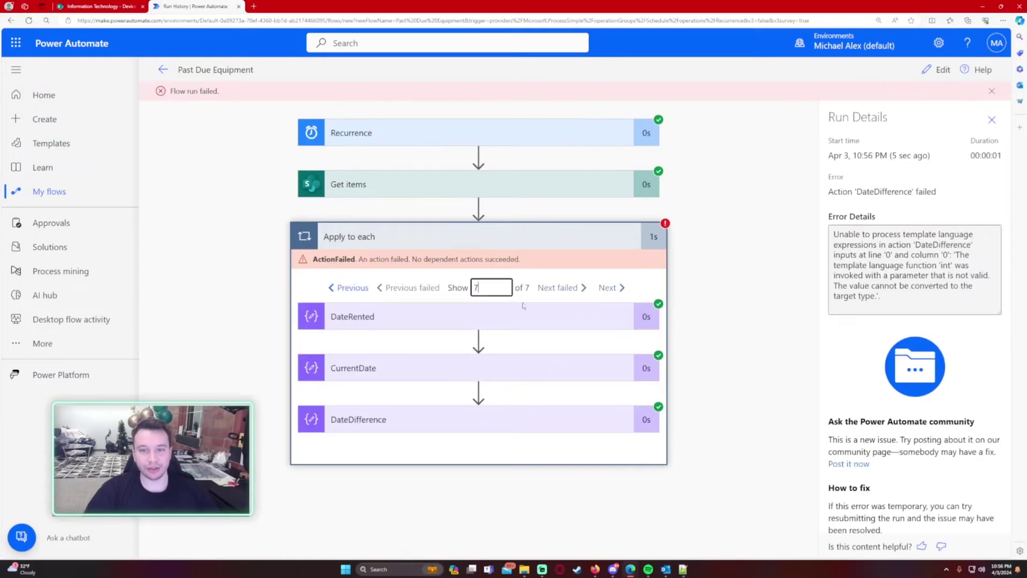
{"action": "left_click", "coordinate": [546, 429]}
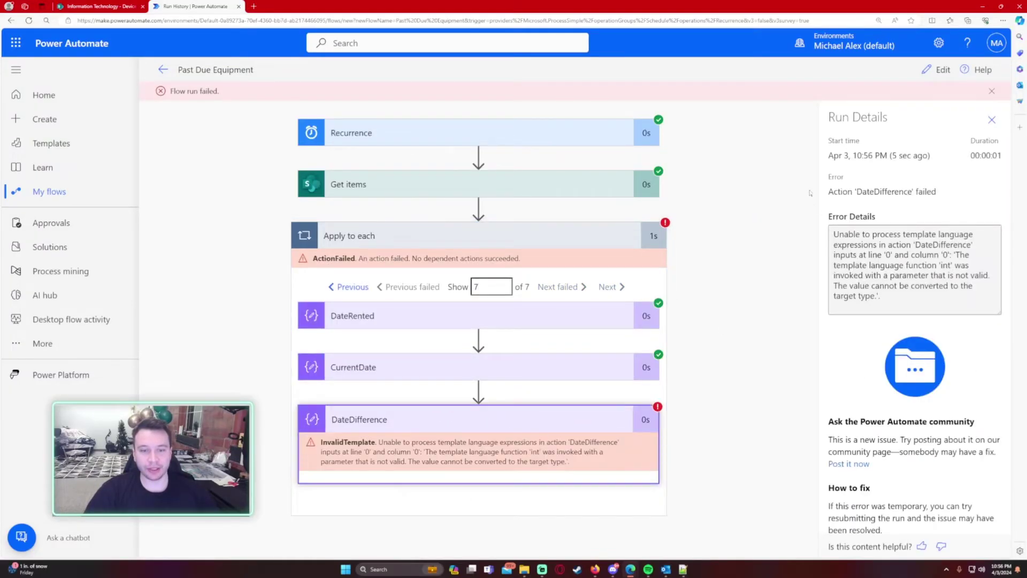
- Edit the flow and change the DateDifference expression to if(equals(outputs('CurrentDate'),outputs('DateRented')),0,int(split(dateDifference(outputs('DateRented'),outputs('CurrentDate')),'.')[0]))
{"action": "left_click", "coordinate": [925, 75]}
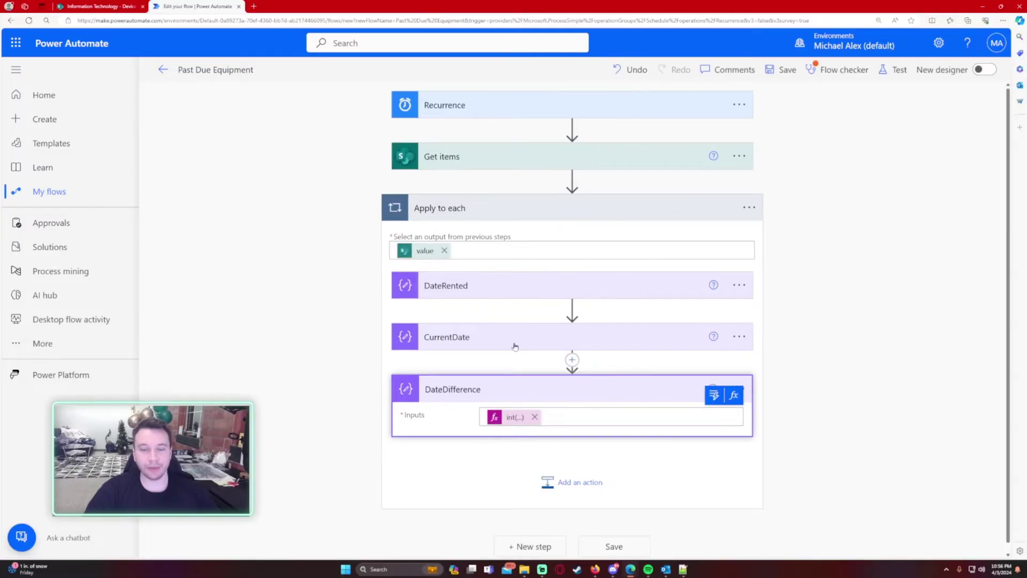
{"action": "left_click", "coordinate": [514, 416]}
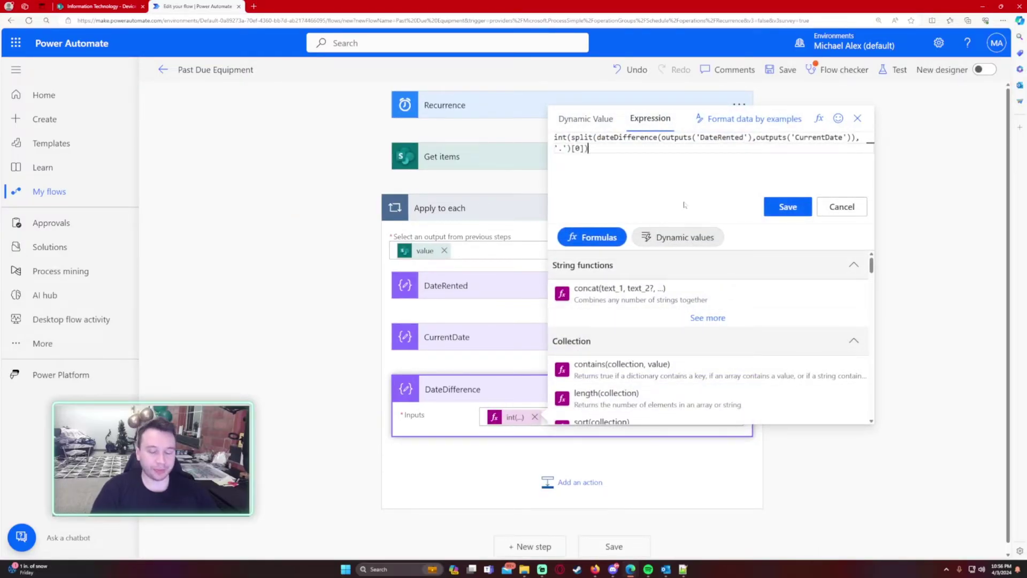
{"action": "key", "text": "Up"}
{"action": "key", "text": "Left"}
{"action": "key", "text": "Left"}
{"action": "key", "text": "Left"}
{"action": "key", "text": "Left"}
{"action": "key", "text": "Left"}
{"action": "key", "text": "Left"}
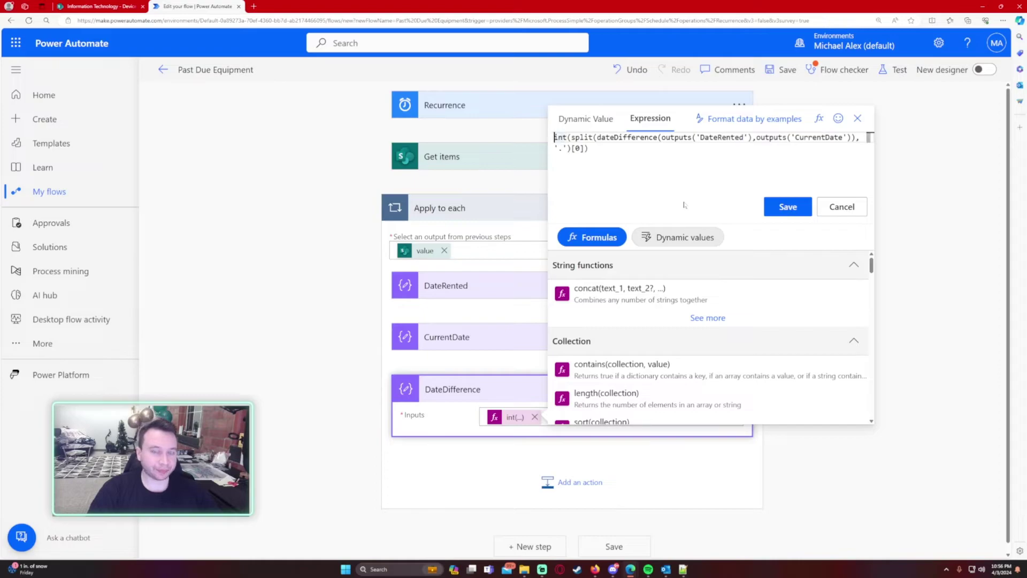
{"action": "type", "text": "if(equa"}
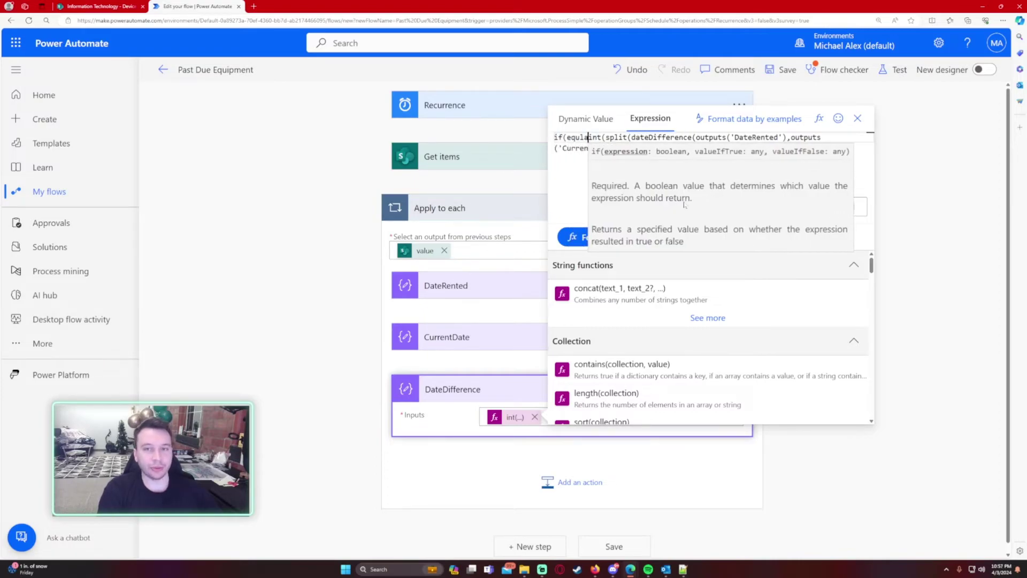
{"action": "type", "text": "ls(out"}
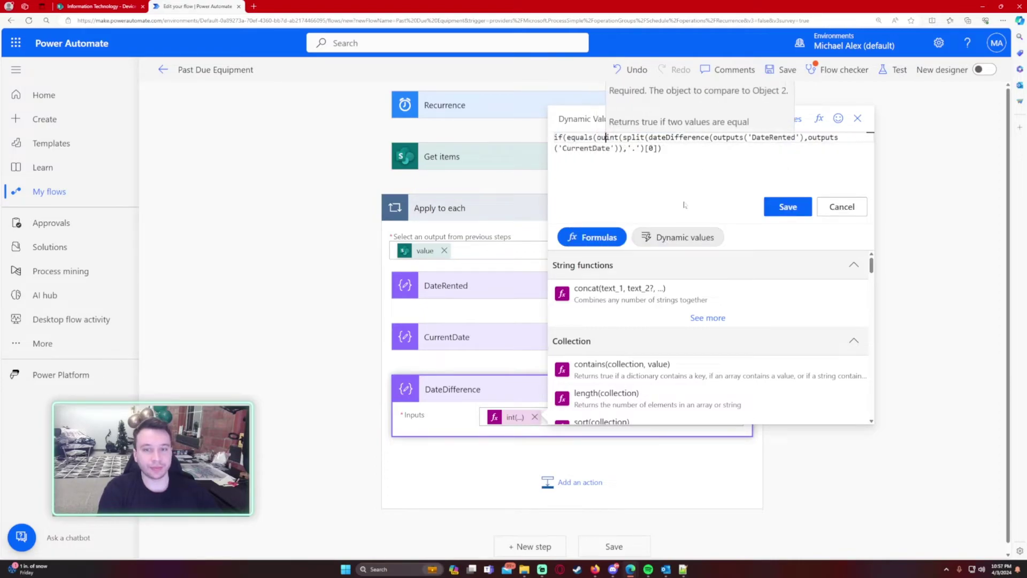
{"action": "type", "text": "puts("}
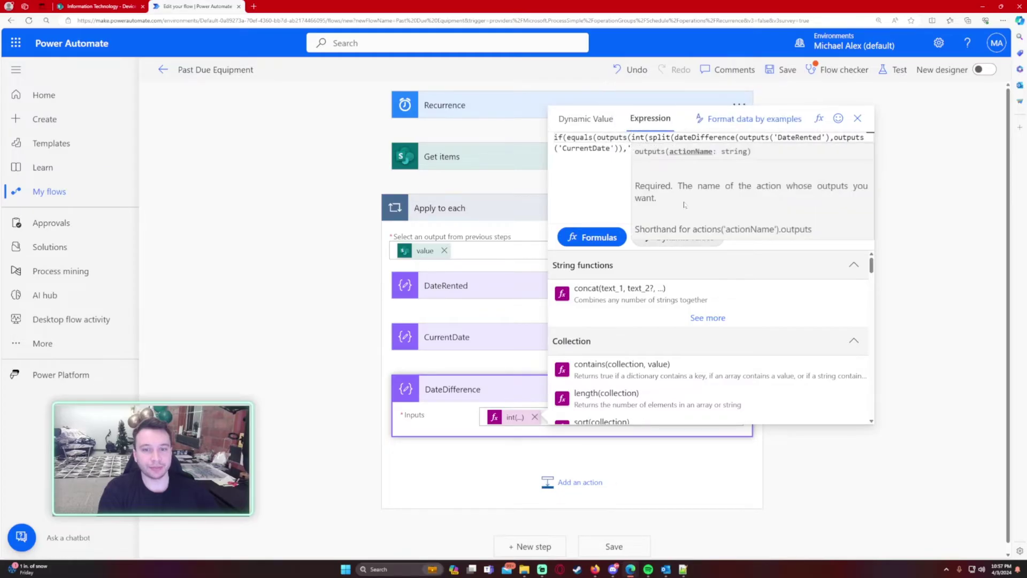
{"action": "type", "text": "'CurrentDate'"}
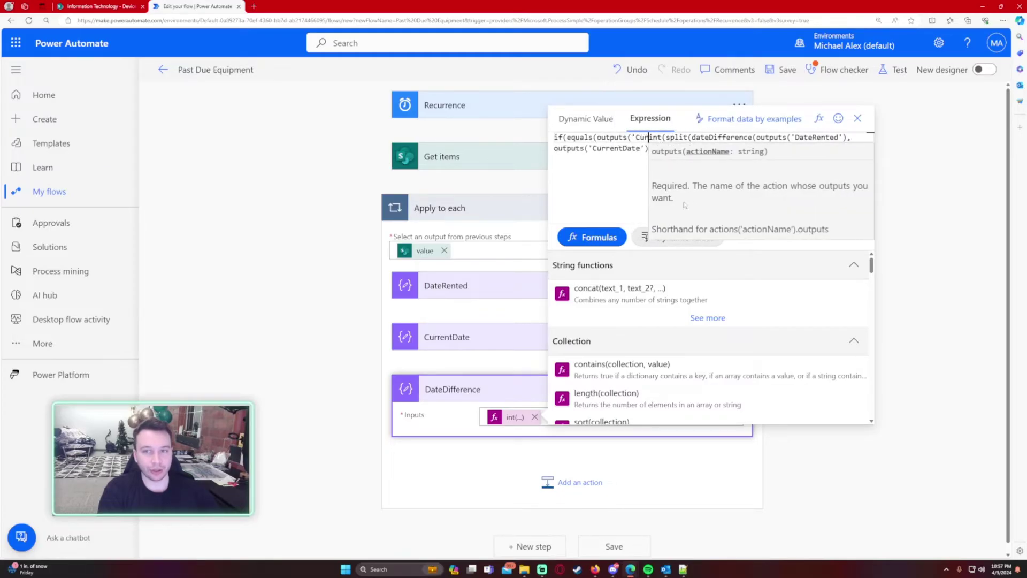
{"action": "type", "text": "),'ou"}
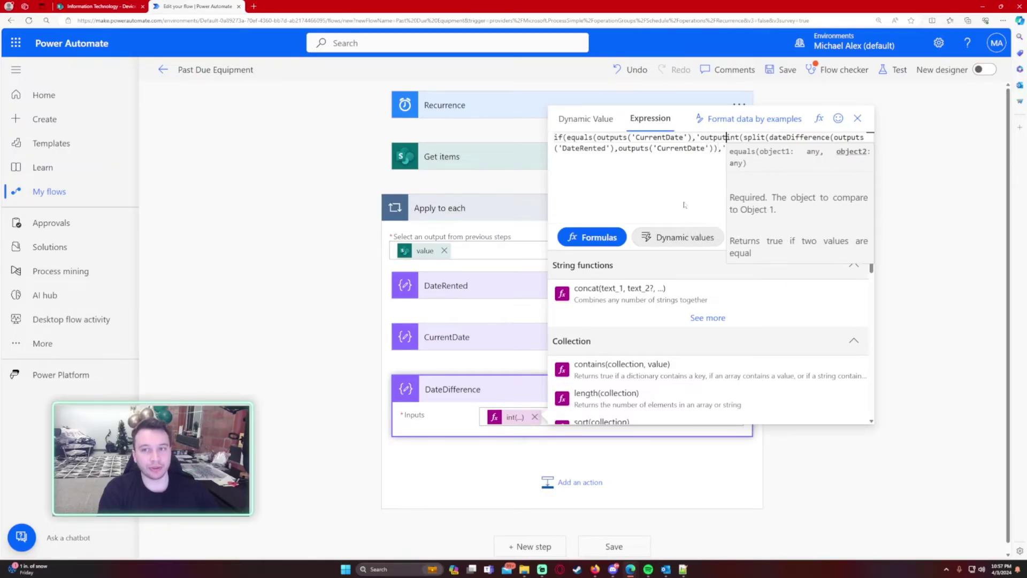
{"action": "key", "text": "BackSpace"}
{"action": "type", "text": "outputs('"}
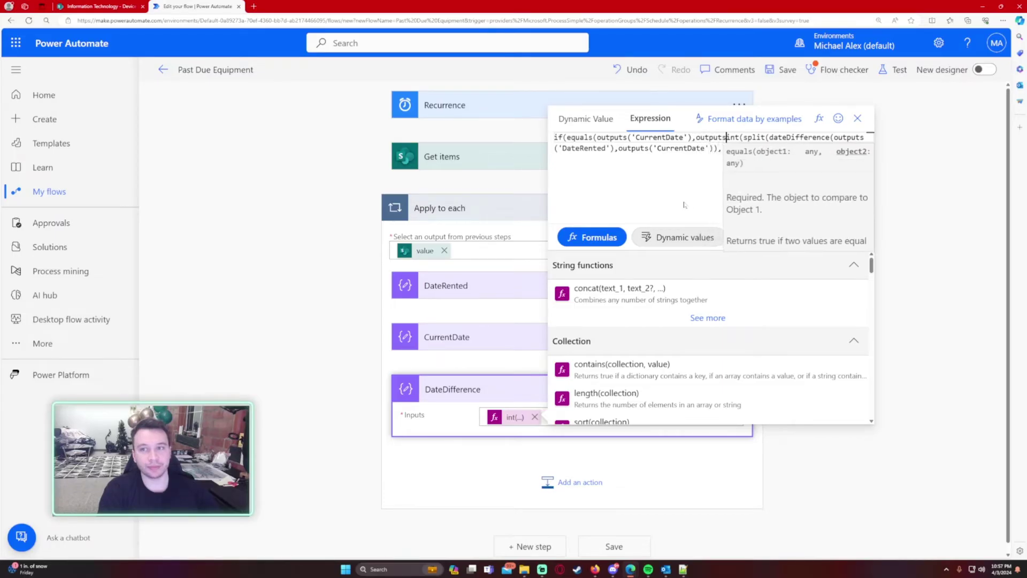
{"action": "type", "text": "DateRented')"}
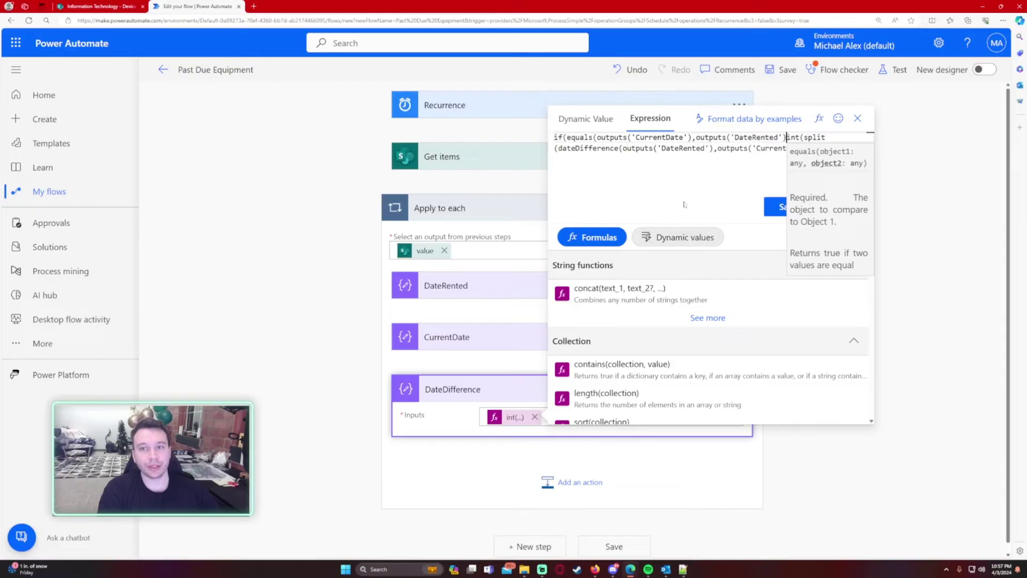
{"action": "type", "text": ")"}
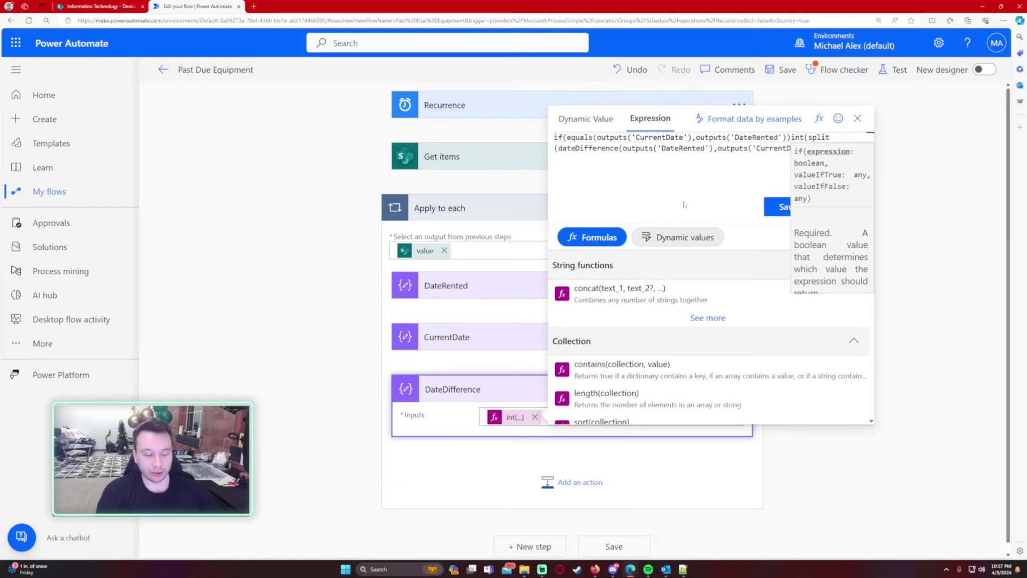
{"action": "type", "text": ",0"}
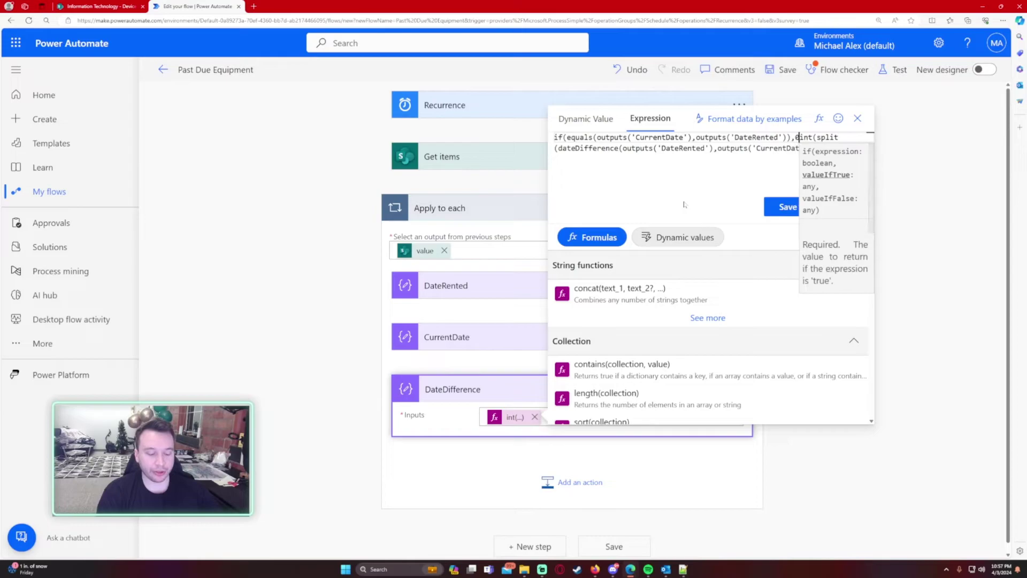
{"action": "type", "text": ","}
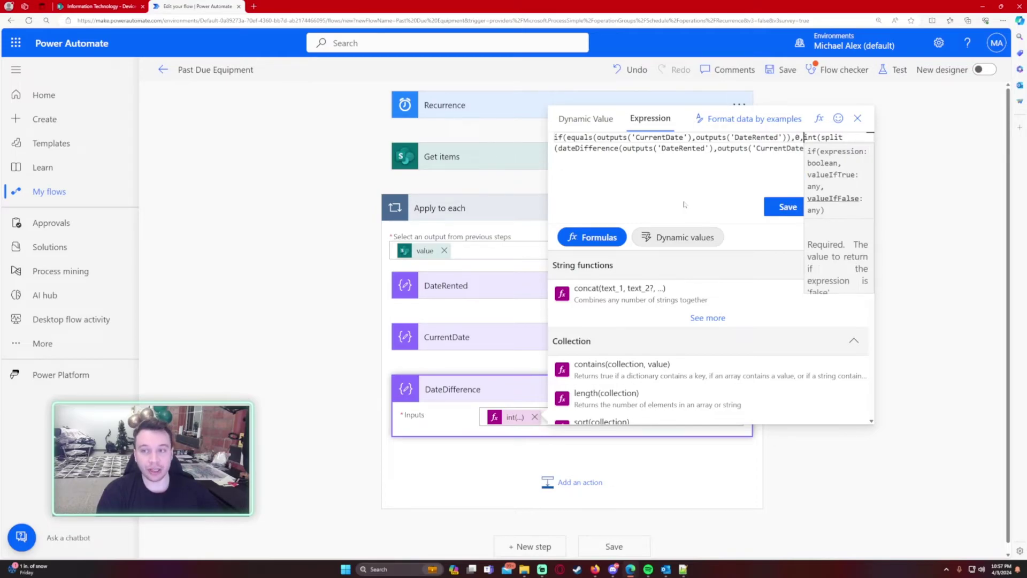
{"action": "left_click", "coordinate": [711, 138]}
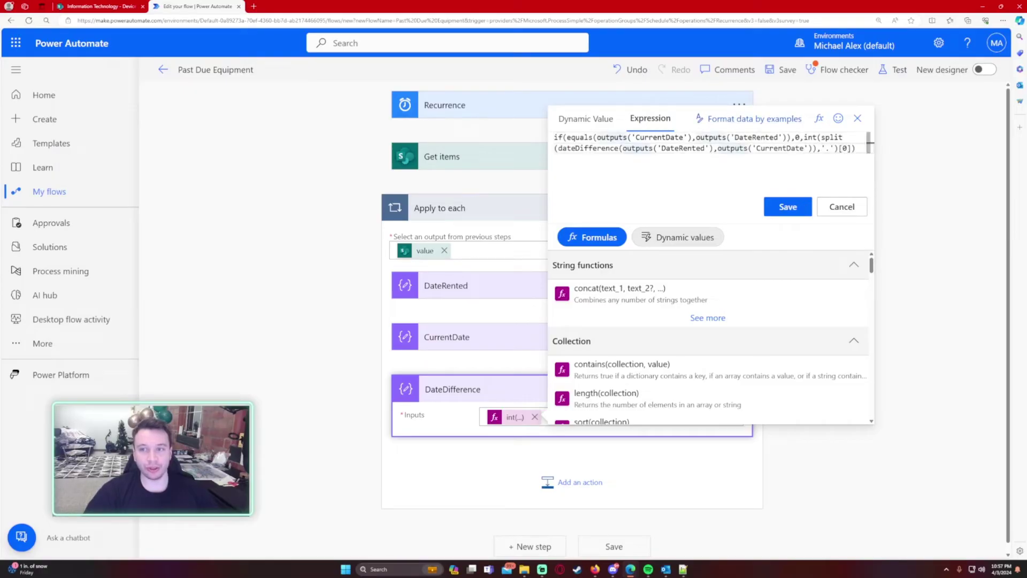
{"action": "left_click", "coordinate": [856, 148]}
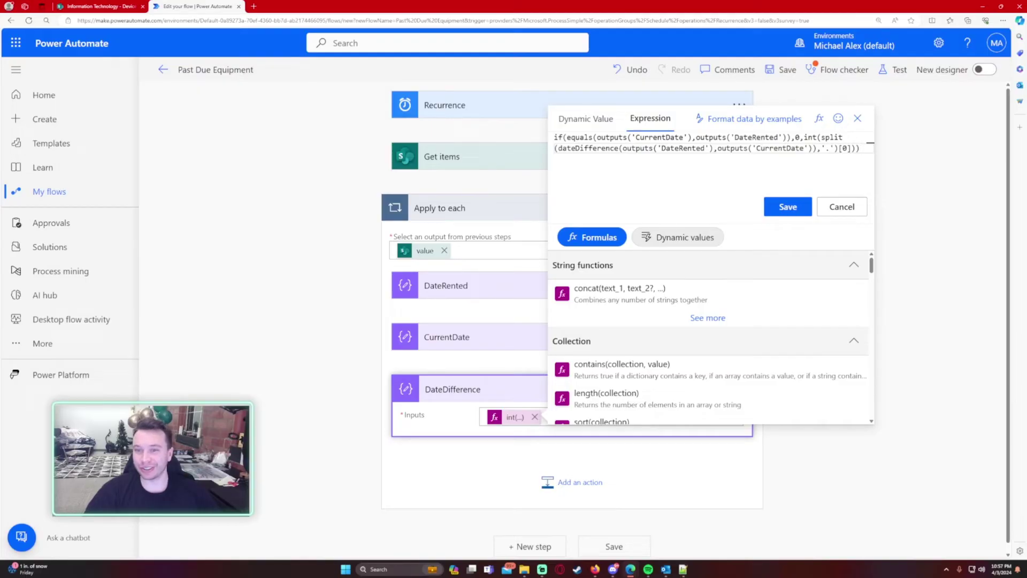
- Review the int(split(dateDifference())) part of the DateDifference expression through to its closing parentheses
{"action": "left_click", "coordinate": [657, 148], "text": "shift"}
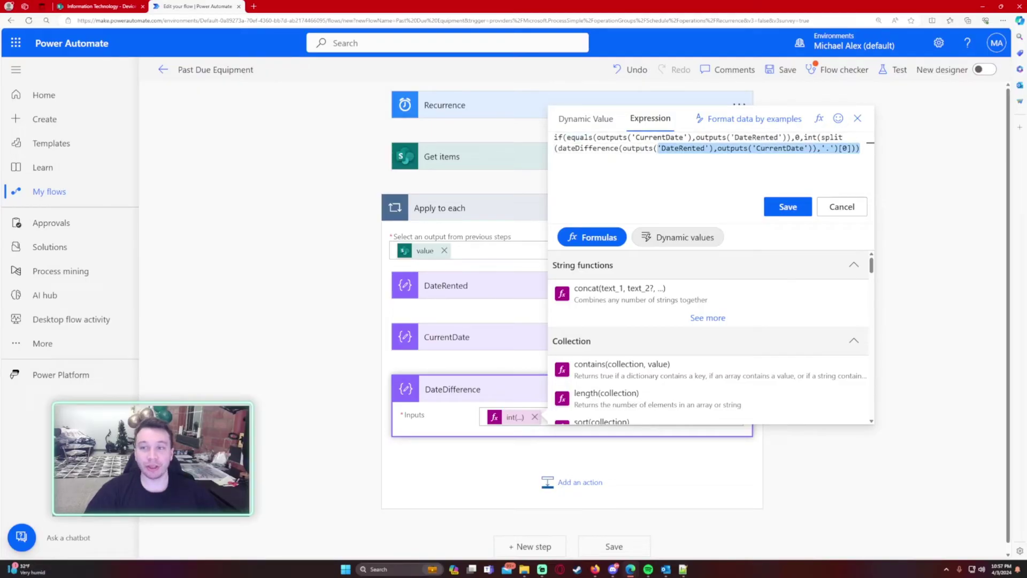
{"action": "key", "text": "shift+Right"}
{"action": "key", "text": "shift+Right"}
{"action": "key", "text": "shift+Right"}
{"action": "key", "text": "shift+Right"}
{"action": "key", "text": "shift+Right"}
{"action": "key", "text": "shift+Right"}
{"action": "key", "text": "shift+Right"}
{"action": "key", "text": "shift+Right"}
{"action": "key", "text": "shift+Right"}
{"action": "key", "text": "shift+Right"}
{"action": "key", "text": "shift+Right"}
{"action": "key", "text": "shift+Right"}
{"action": "key", "text": "shift+Right"}
{"action": "key", "text": "shift+Right"}
{"action": "key", "text": "shift+Right"}
{"action": "key", "text": "shift+Right"}
{"action": "key", "text": "shift+Right"}
{"action": "key", "text": "shift+Right"}
{"action": "key", "text": "shift+Right"}
{"action": "key", "text": "shift+Right"}
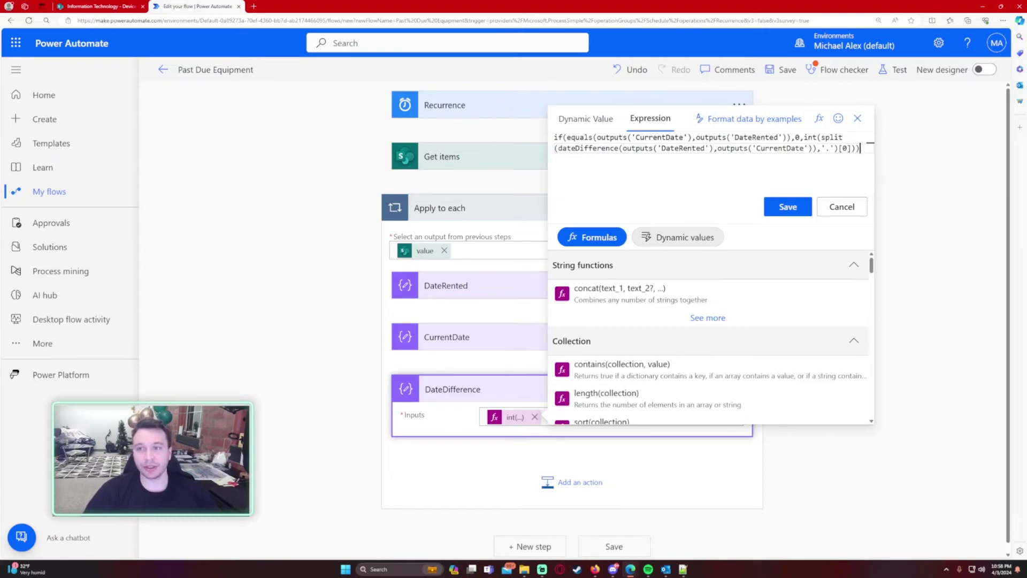
{"action": "left_click", "coordinate": [804, 137]}
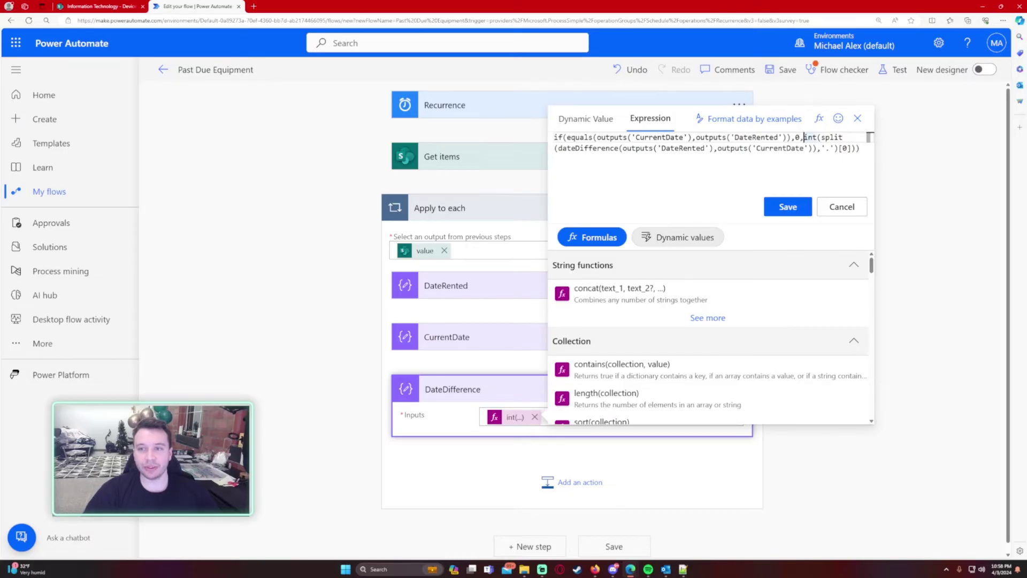
- Save the if() expression and the flow, run a test, and check the DateDifference output of the seventh iteration
{"action": "left_click", "coordinate": [788, 207]}
{"action": "left_click", "coordinate": [784, 70]}
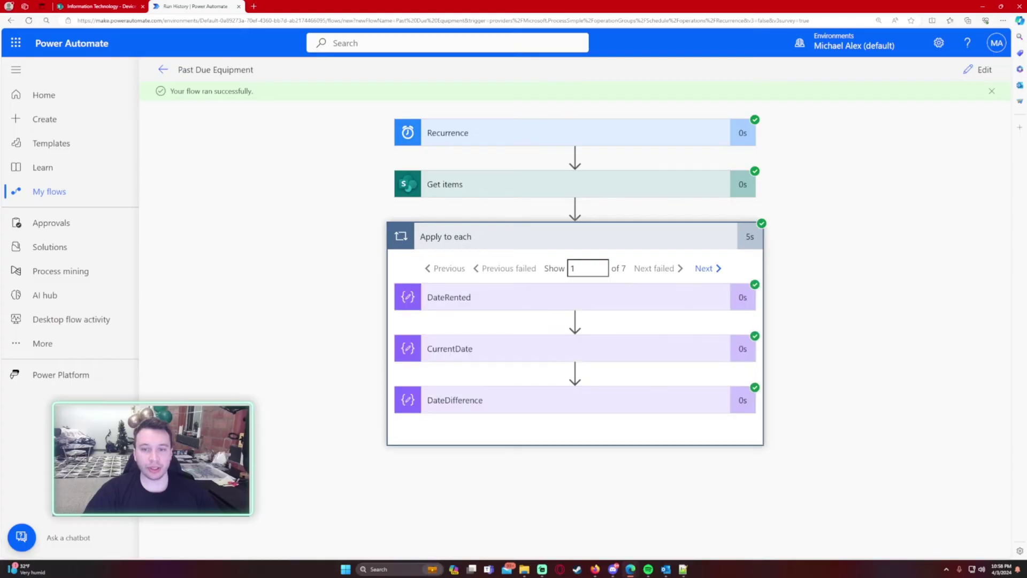
{"action": "type", "text": "7"}
{"action": "left_click", "coordinate": [423, 400]}
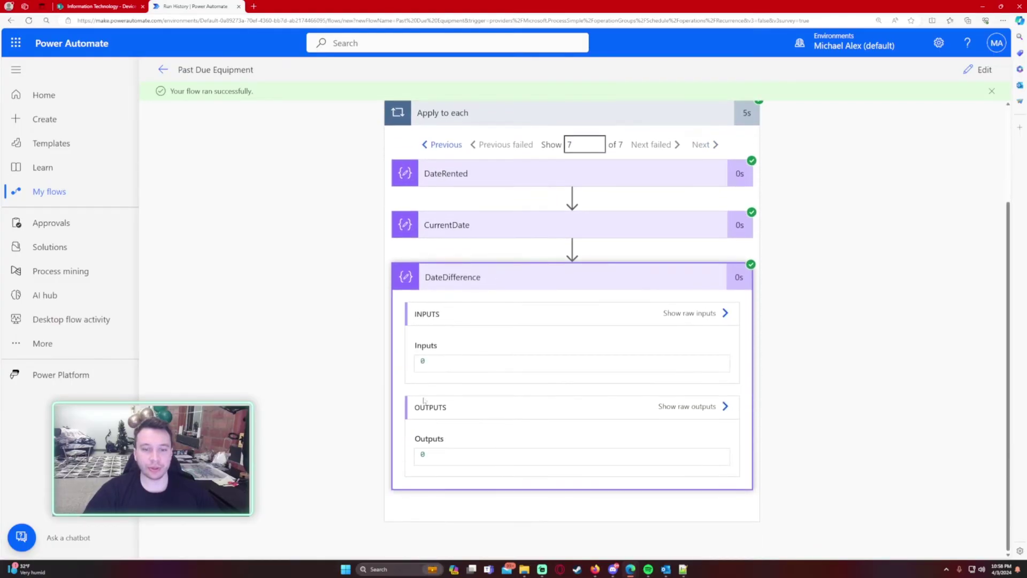
- Edit the flow and add a Condition action after DateDifference inside the Apply to each loop
{"action": "left_click", "coordinate": [979, 70]}
{"action": "left_click", "coordinate": [579, 475]}
{"action": "scroll", "coordinate": [538, 442], "scroll_direction": "down", "scroll_amount": 3}
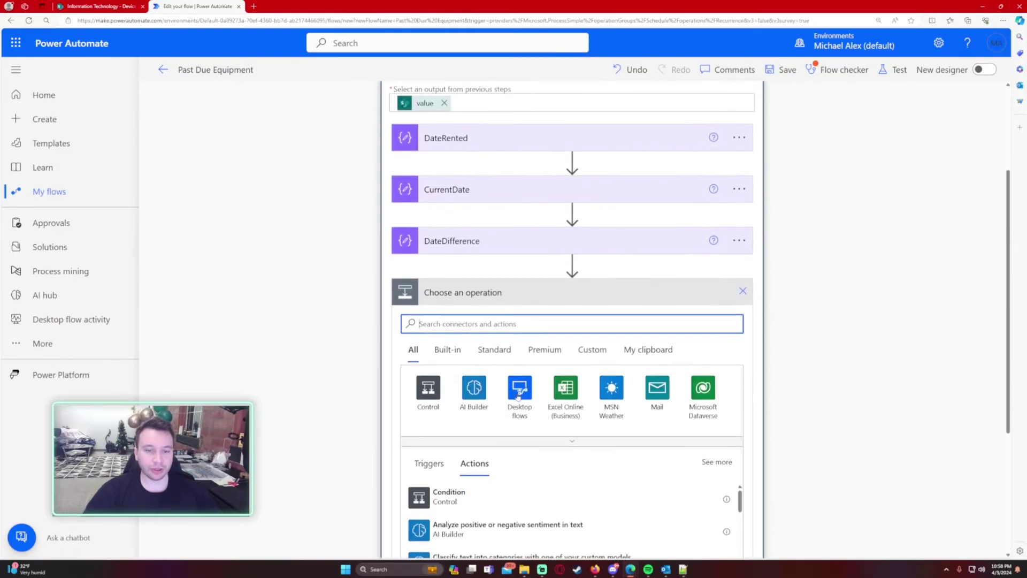
{"action": "left_click", "coordinate": [448, 488]}
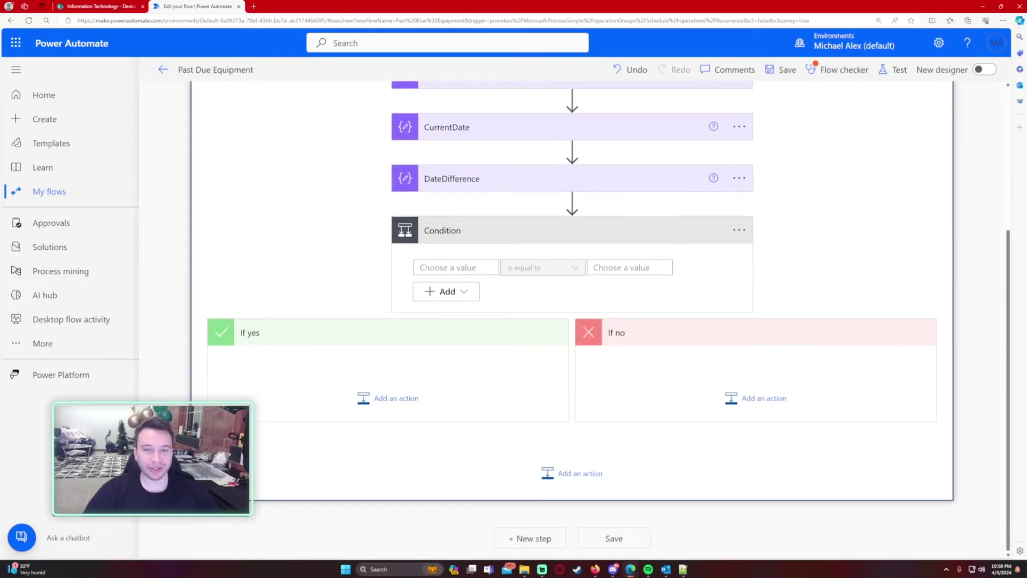
- Set the condition to check whether the DateDifference Outputs value is greater than 28
{"action": "left_click", "coordinate": [452, 267]}
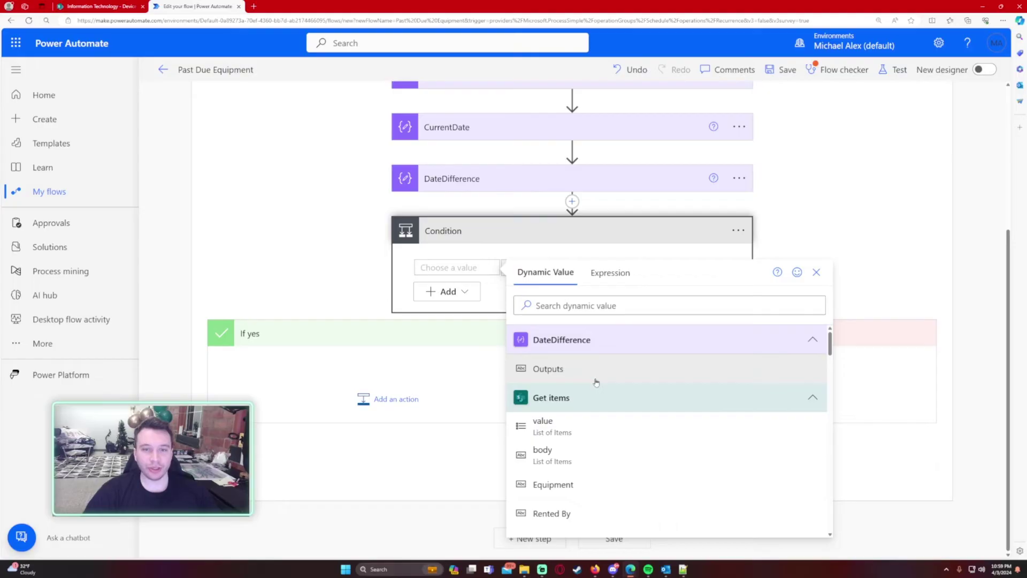
{"action": "left_click", "coordinate": [591, 377]}
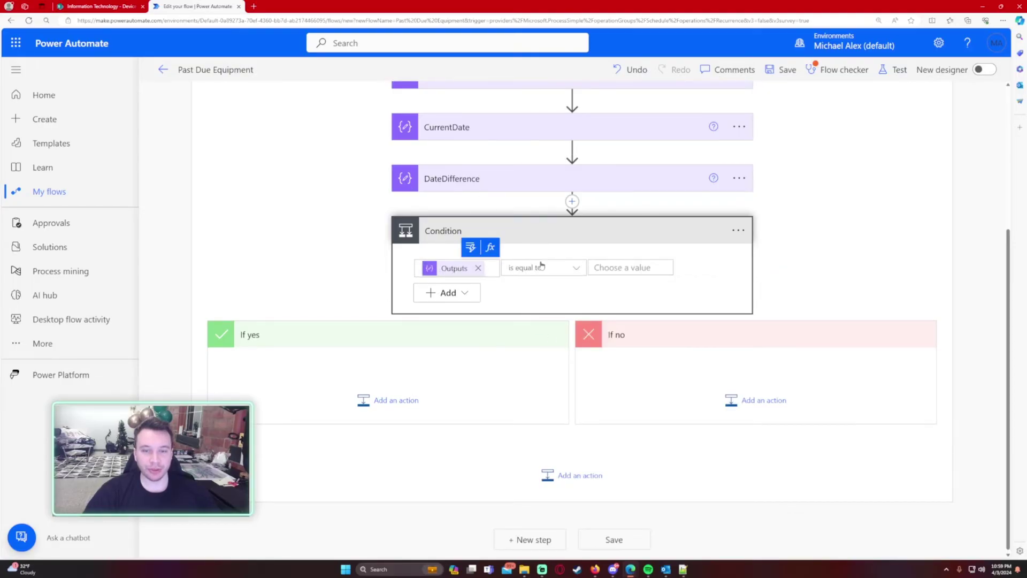
{"action": "left_click", "coordinate": [558, 269]}
{"action": "left_click", "coordinate": [562, 373]}
{"action": "left_click", "coordinate": [630, 267]}
{"action": "type", "text": "28"}
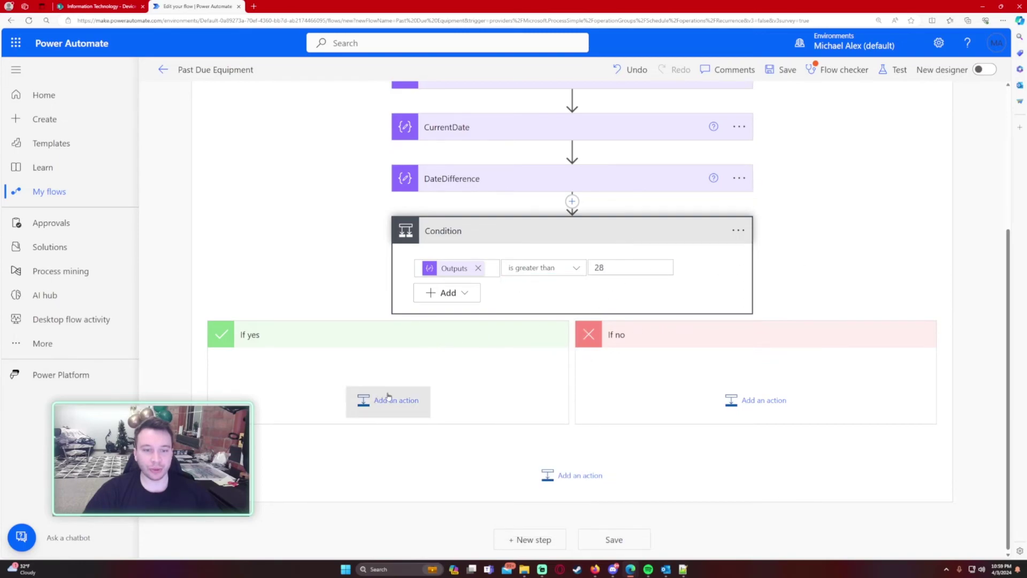
- Add an Office 365 Outlook Send an email (V2) action to the condition's If yes branch
{"action": "left_click", "coordinate": [386, 400]}
{"action": "type", "text": "send an email"}
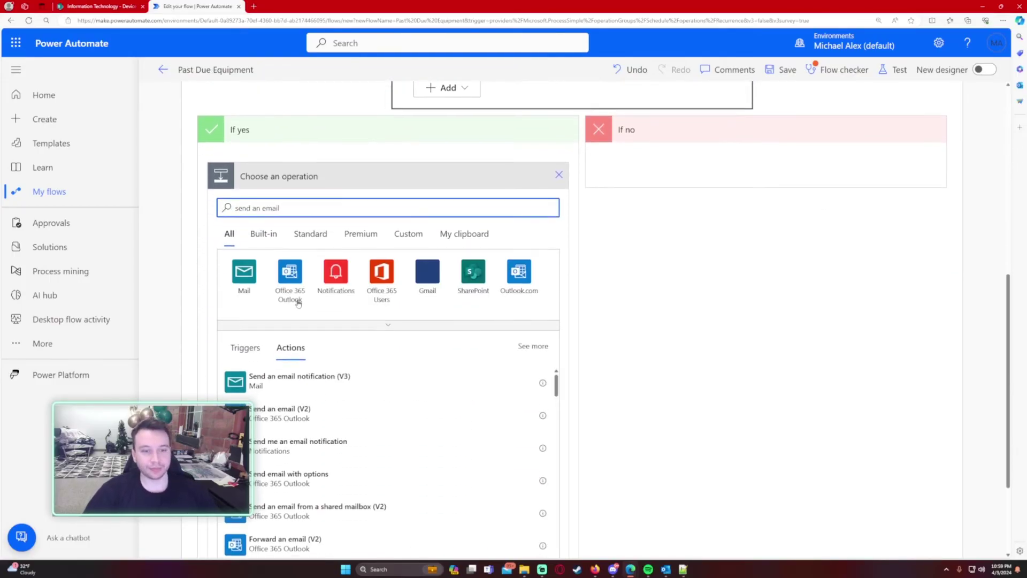
{"action": "scroll", "coordinate": [347, 409], "scroll_direction": "down", "scroll_amount": 4}
{"action": "left_click", "coordinate": [329, 411]}
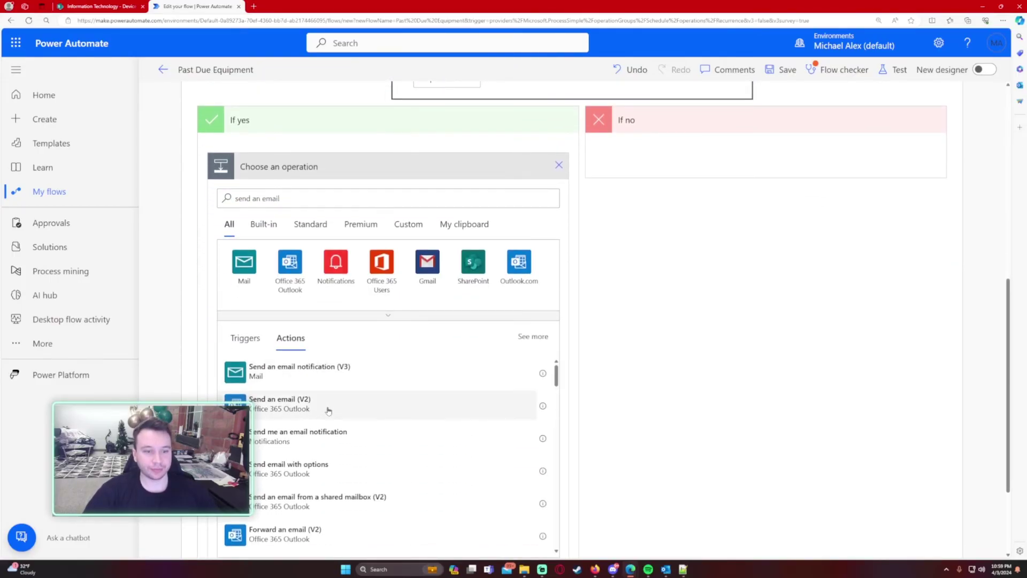
- Address the email to the Rented By Email dynamic value from Get items and glance at the Device Check Out list
{"action": "left_click", "coordinate": [342, 242]}
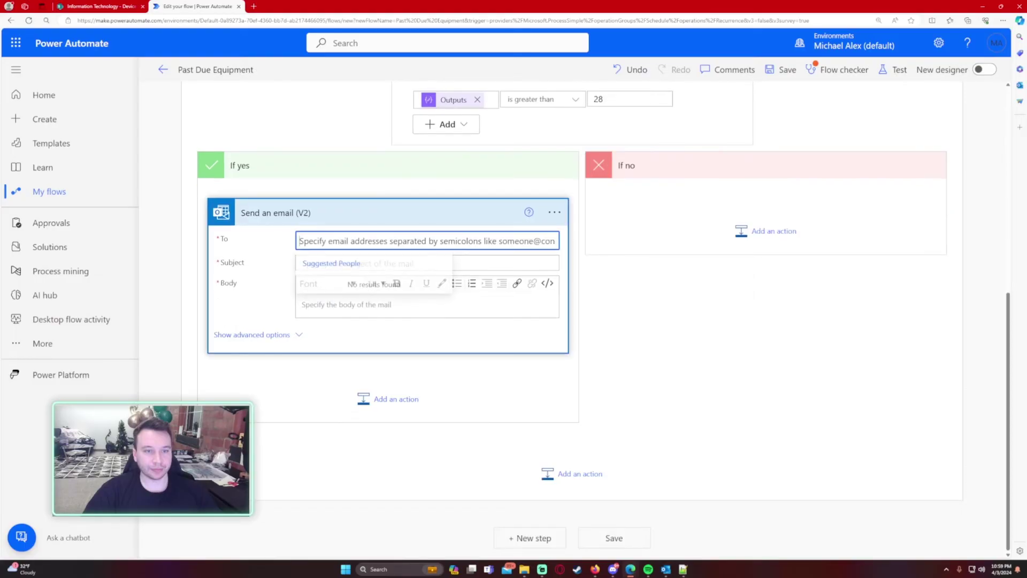
{"action": "left_click", "coordinate": [549, 219]}
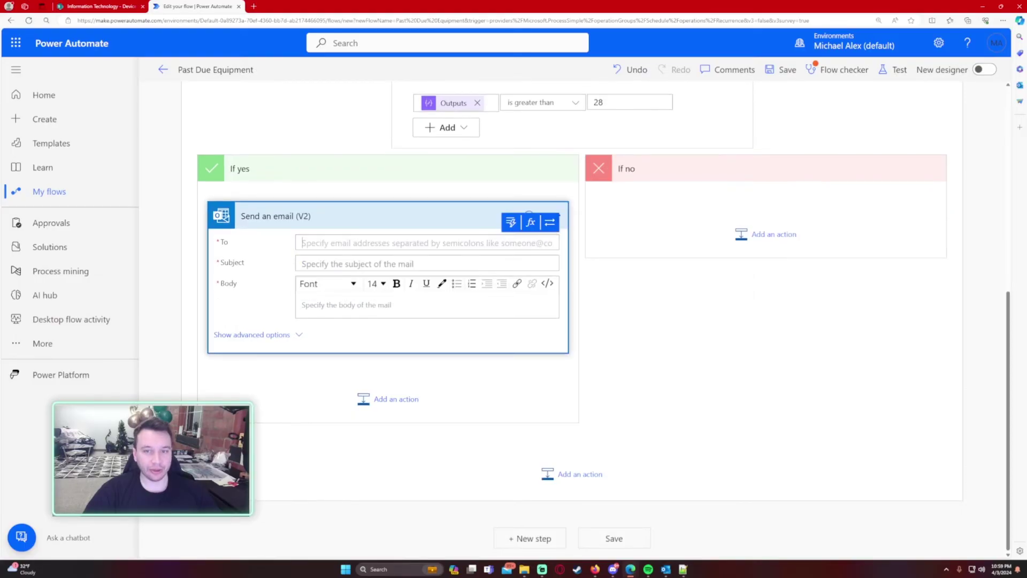
{"action": "scroll", "coordinate": [676, 394], "scroll_direction": "down", "scroll_amount": 1}
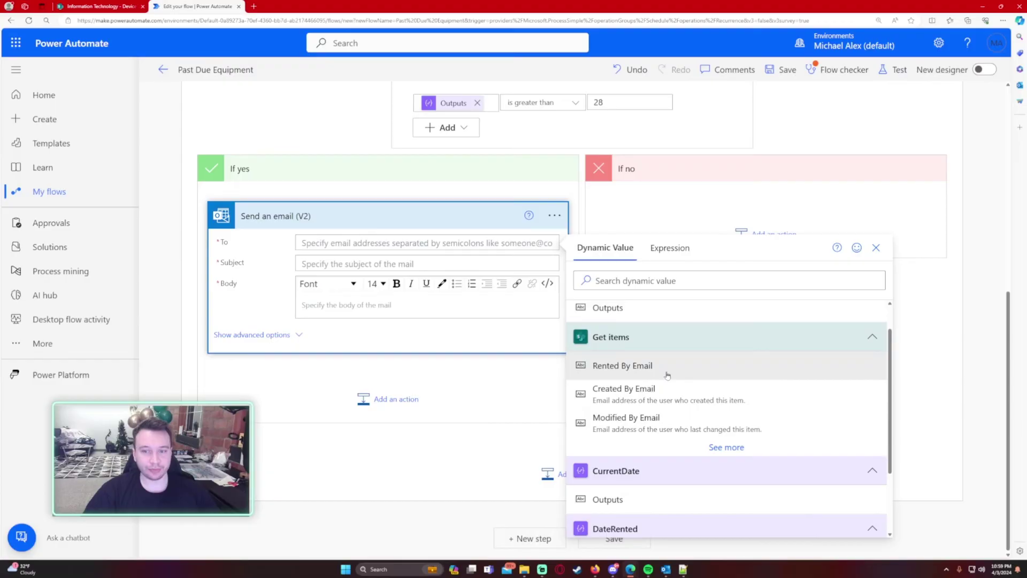
{"action": "left_click", "coordinate": [635, 368]}
{"action": "left_click", "coordinate": [99, 6]}
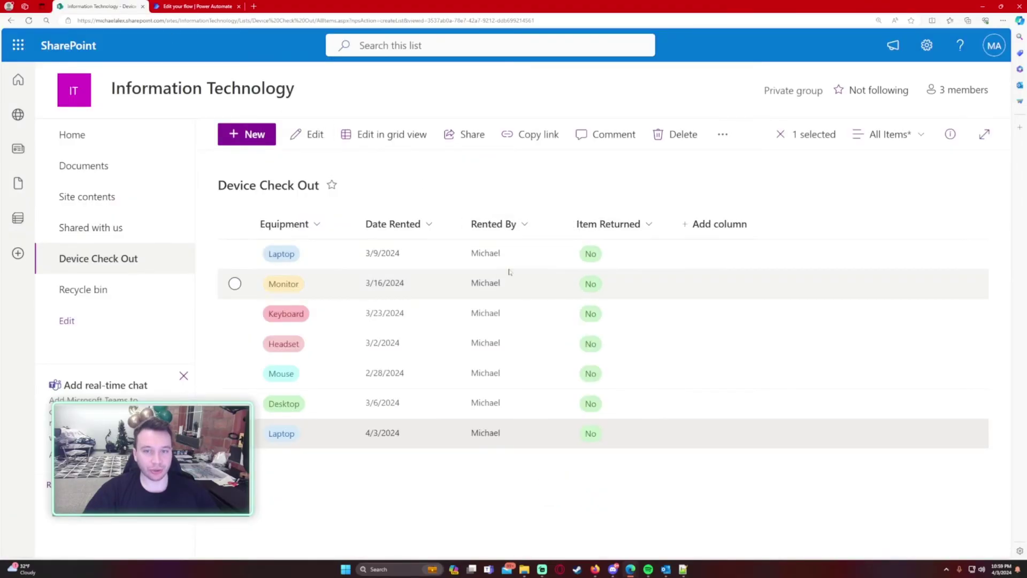
{"action": "left_click", "coordinate": [196, 6]}
- Set the email subject to "Please Return" followed by the Equipment Value dynamic value and "!", and the body to "Return Now!"
{"action": "left_click", "coordinate": [375, 266]}
{"action": "type", "text": "Please Return"}
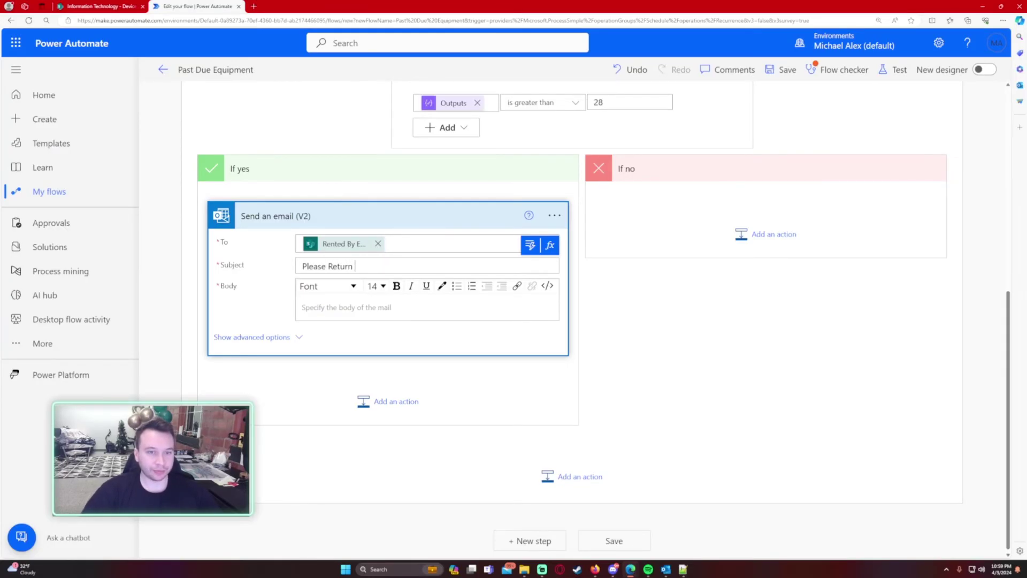
{"action": "left_click", "coordinate": [530, 245]}
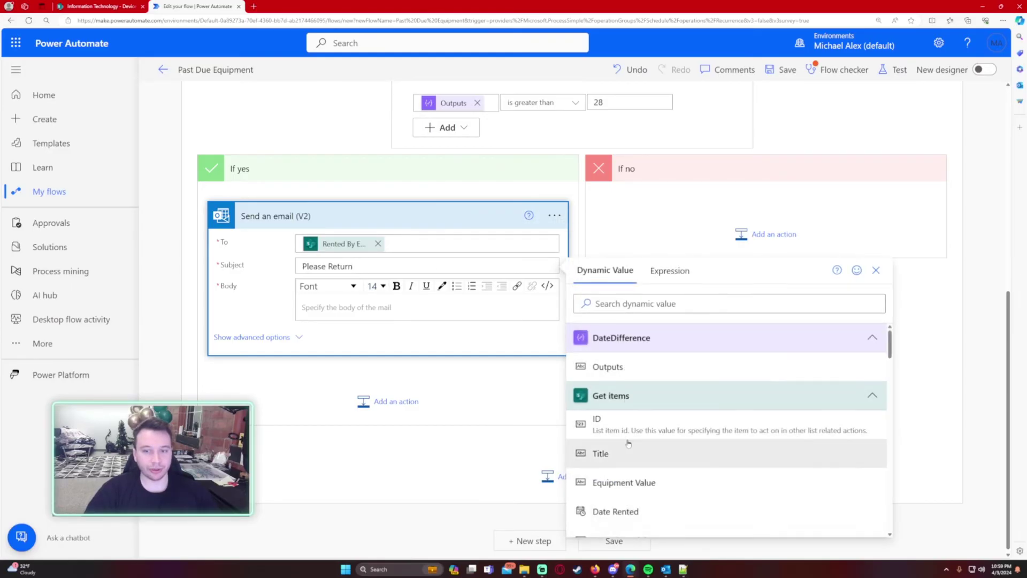
{"action": "left_click", "coordinate": [623, 481]}
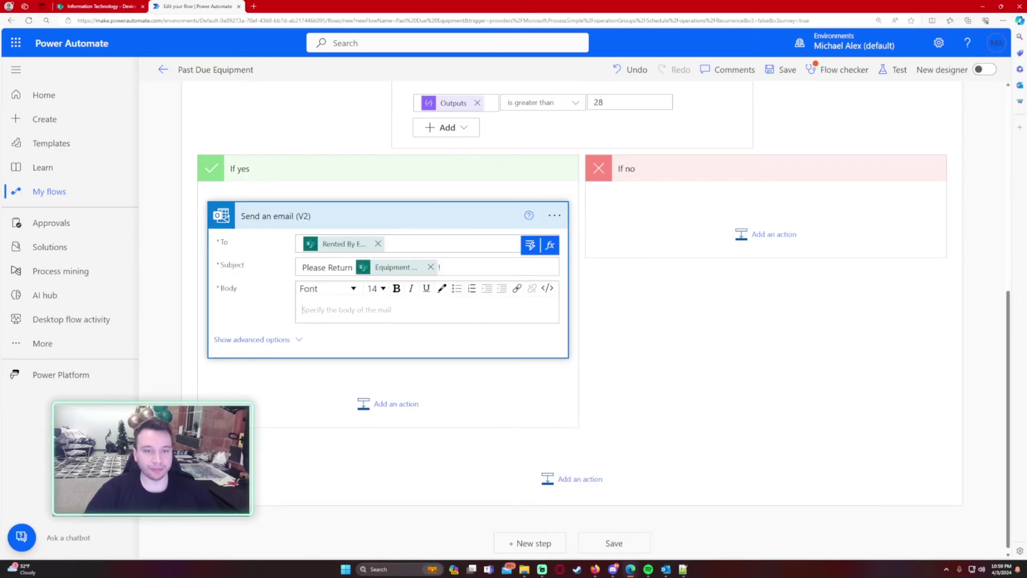
{"action": "type", "text": "Return Now!"}
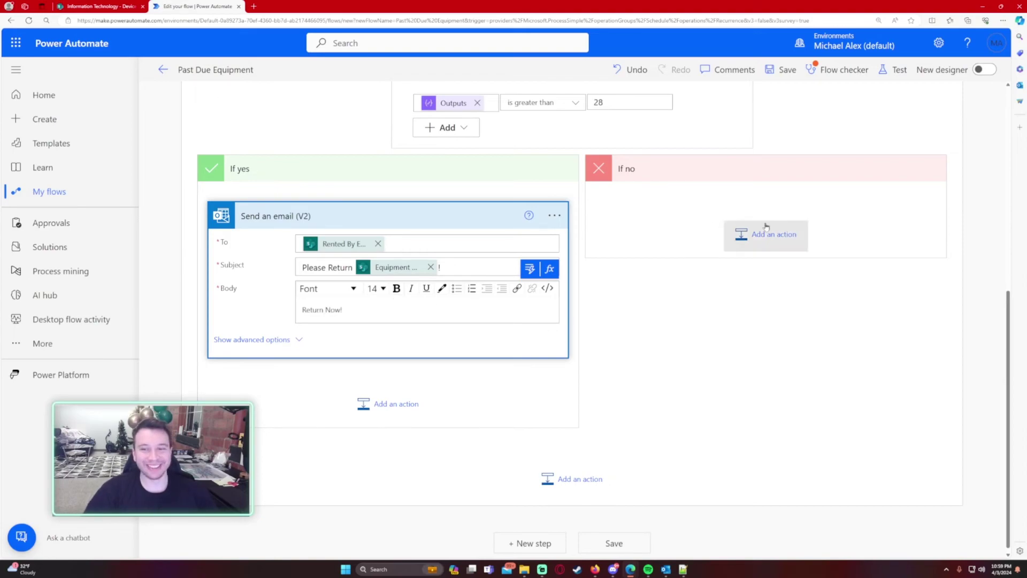
- Save the Past Due Equipment flow and run a manual test of it
{"action": "scroll", "coordinate": [797, 353], "scroll_direction": "up", "scroll_amount": 3}
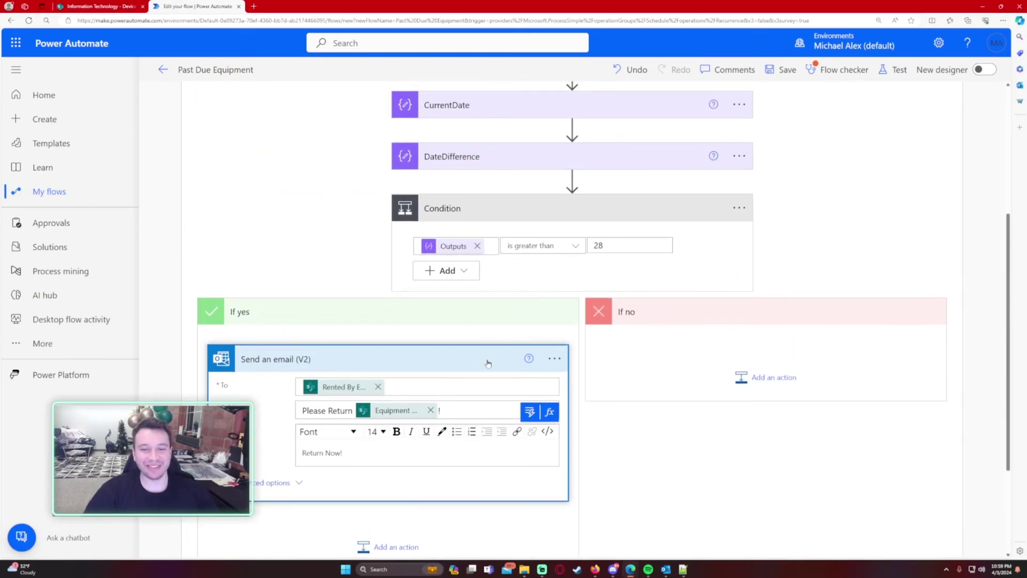
{"action": "left_click", "coordinate": [780, 70]}
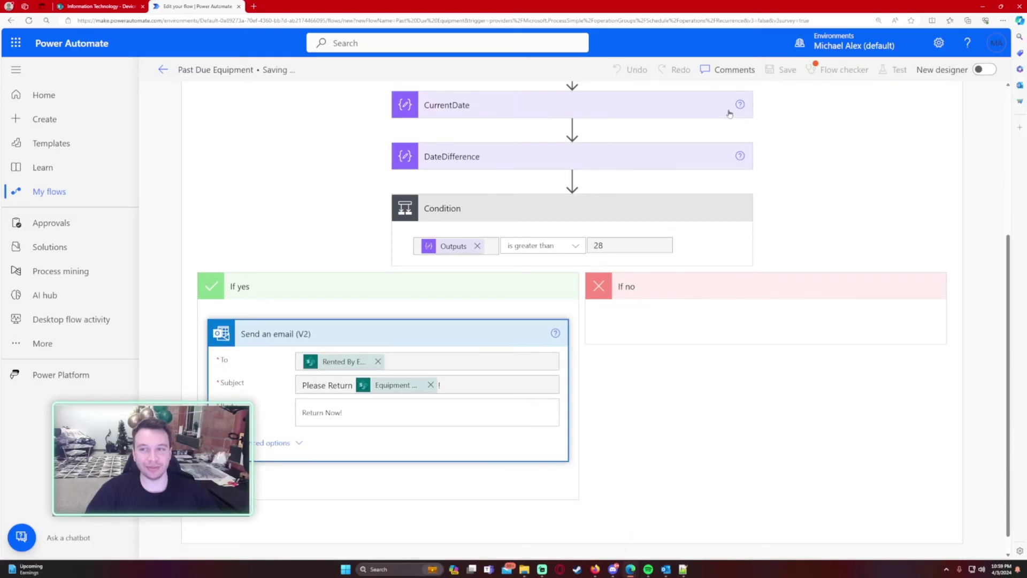
{"action": "scroll", "coordinate": [779, 135], "scroll_direction": "up", "scroll_amount": 5}
{"action": "left_click", "coordinate": [844, 70]}
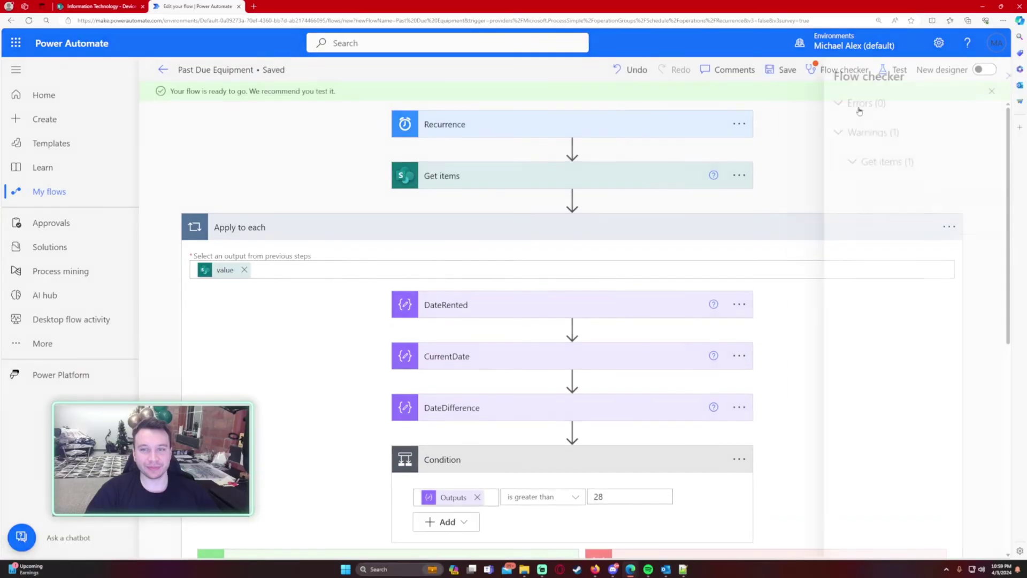
{"action": "left_click", "coordinate": [991, 78]}
{"action": "left_click", "coordinate": [888, 71]}
{"action": "left_click", "coordinate": [790, 99]}
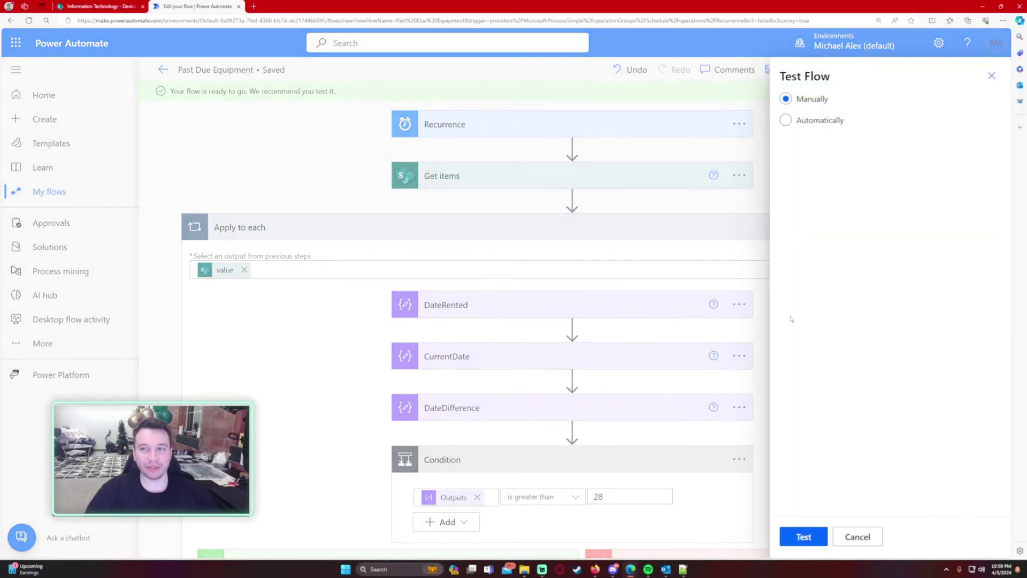
{"action": "left_click", "coordinate": [799, 535]}
{"action": "left_click", "coordinate": [800, 536]}
- Check in the SharePoint Device Check Out list which equipment has been rented for more than 28 days, comparing the Desktop, Mouse and Headset rows
{"action": "left_click", "coordinate": [99, 6]}
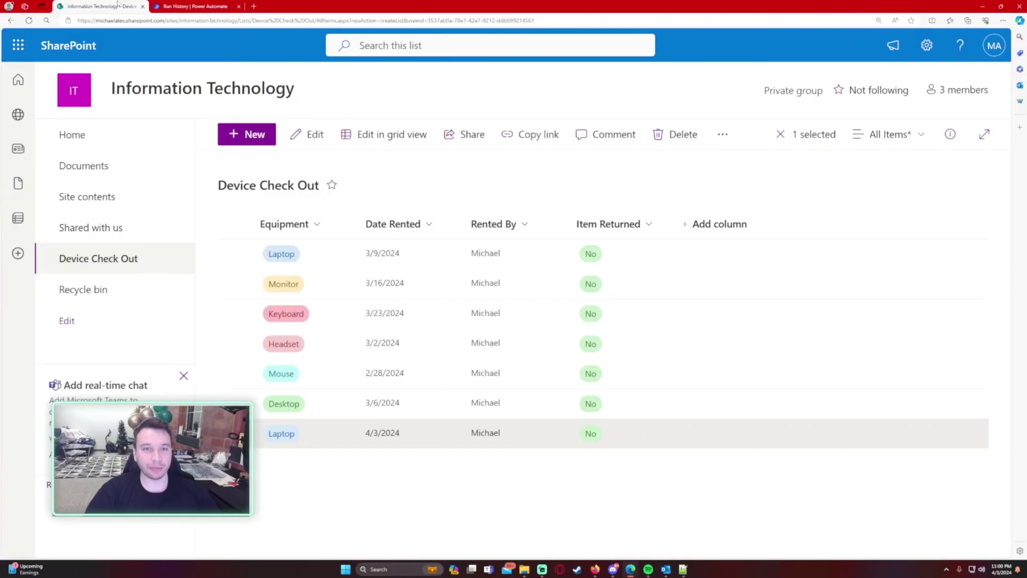
{"action": "left_click", "coordinate": [412, 403]}
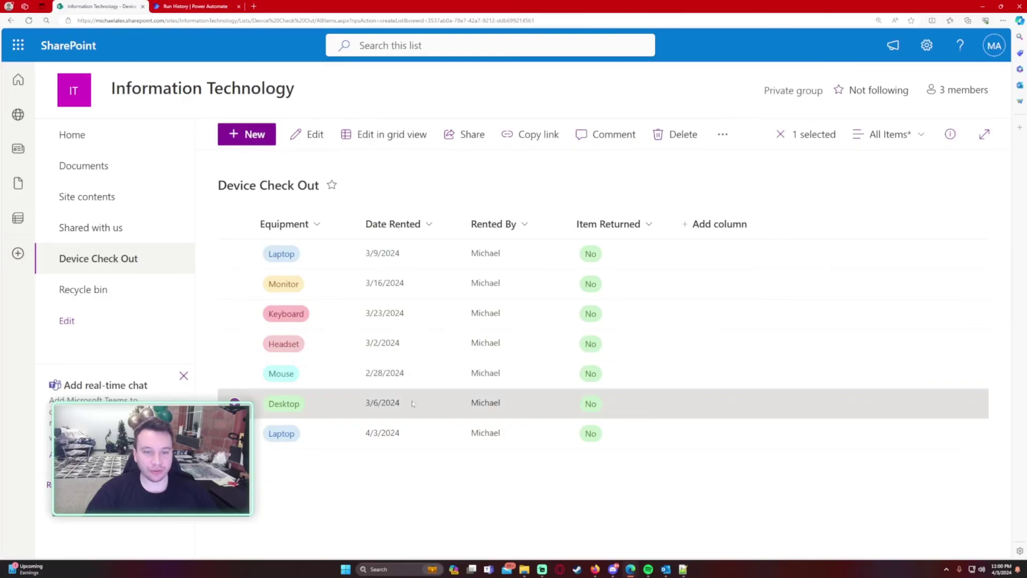
{"action": "left_click", "coordinate": [454, 377], "text": "ctrl"}
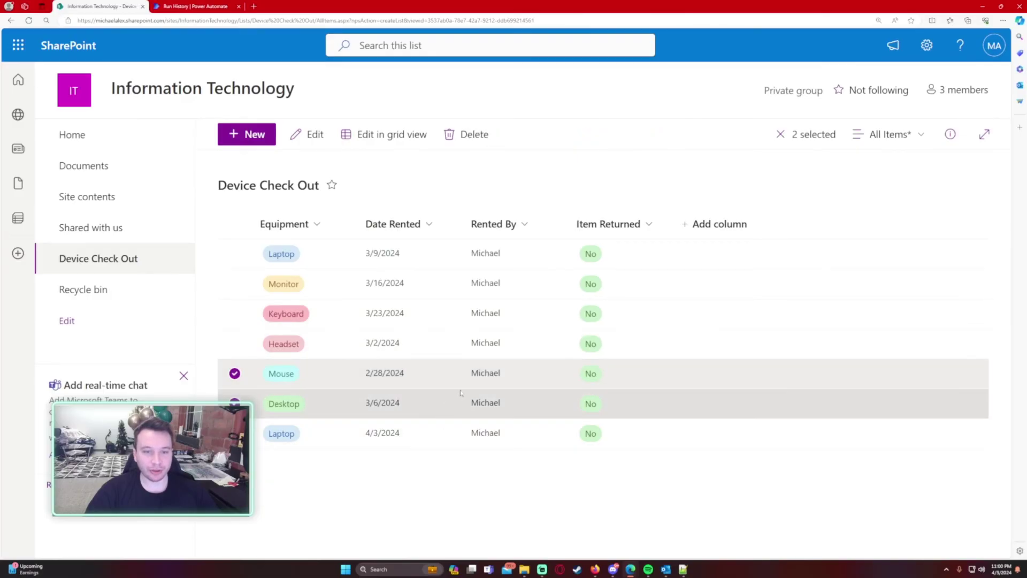
{"action": "left_click", "coordinate": [425, 373]}
{"action": "left_click", "coordinate": [421, 345], "text": "ctrl"}
{"action": "left_click", "coordinate": [193, 5]}
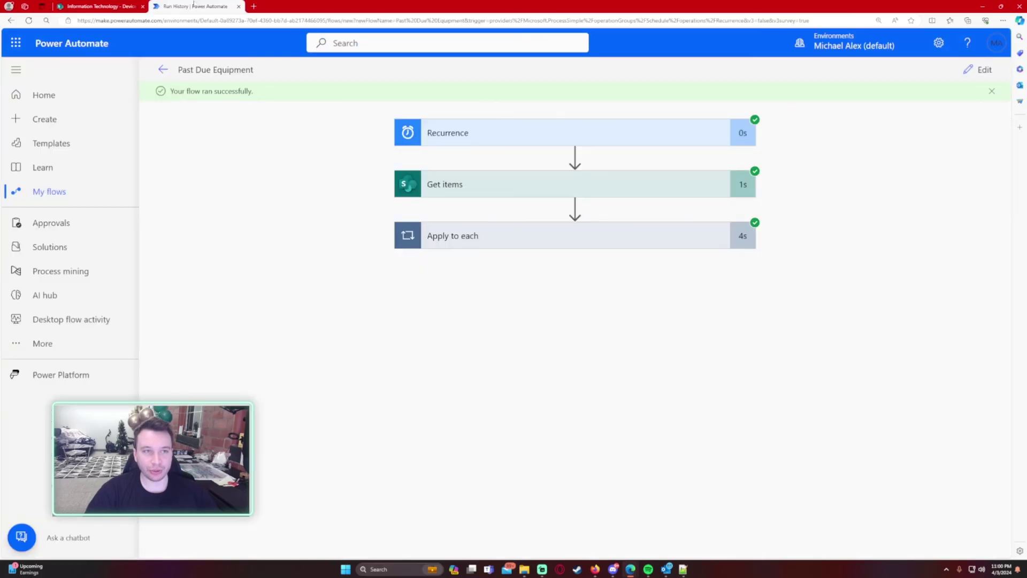
- Expand the Apply to each loop in the test run and review the Condition result of each iteration up to the seventh
{"action": "left_click", "coordinate": [481, 242]}
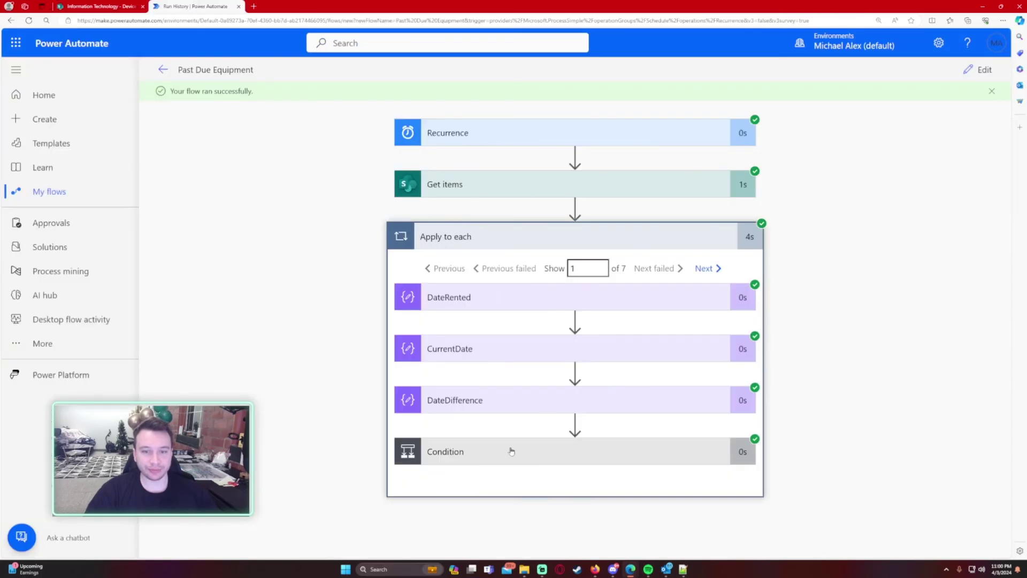
{"action": "scroll", "coordinate": [509, 449], "scroll_direction": "down", "scroll_amount": 3}
{"action": "left_click", "coordinate": [702, 131]}
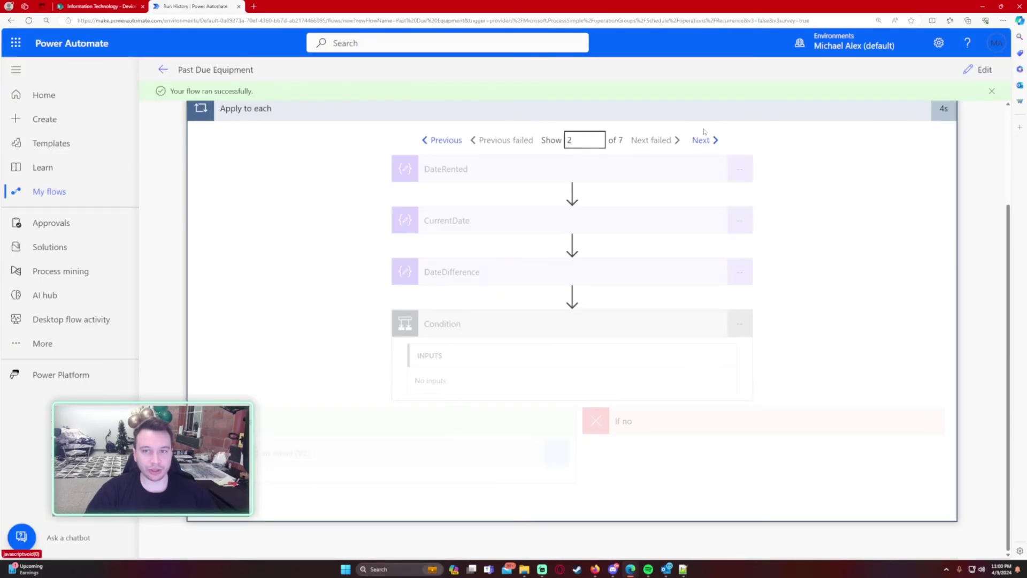
{"action": "left_click", "coordinate": [704, 139]}
{"action": "left_click", "coordinate": [705, 138]}
{"action": "left_click", "coordinate": [704, 139]}
{"action": "left_click", "coordinate": [704, 138]}
{"action": "left_click", "coordinate": [704, 137]}
- Switch to Outlook and read the return reminder emails for the headset and the mouse
{"action": "key", "text": "alt+Tab"}
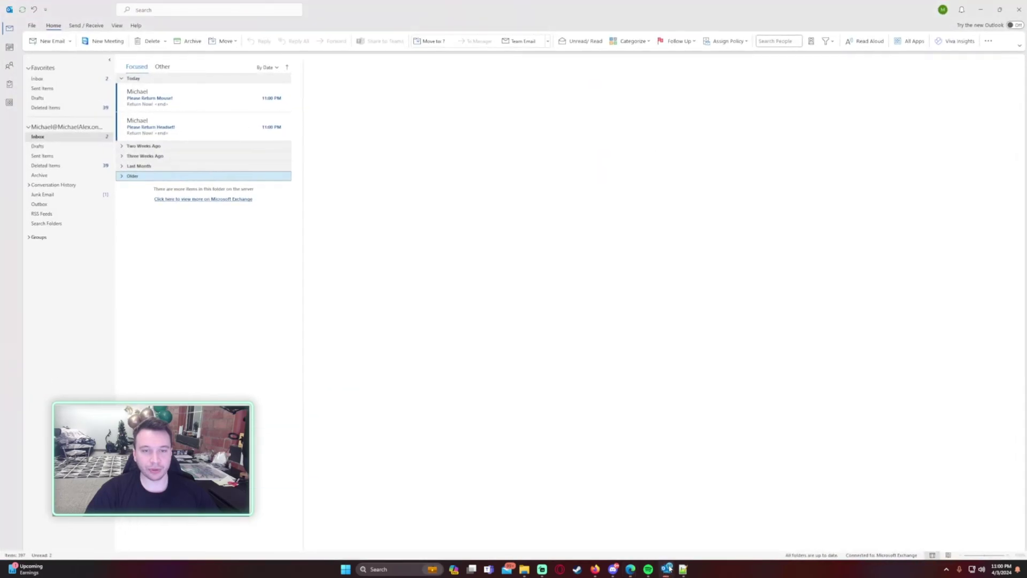
{"action": "left_click", "coordinate": [214, 130]}
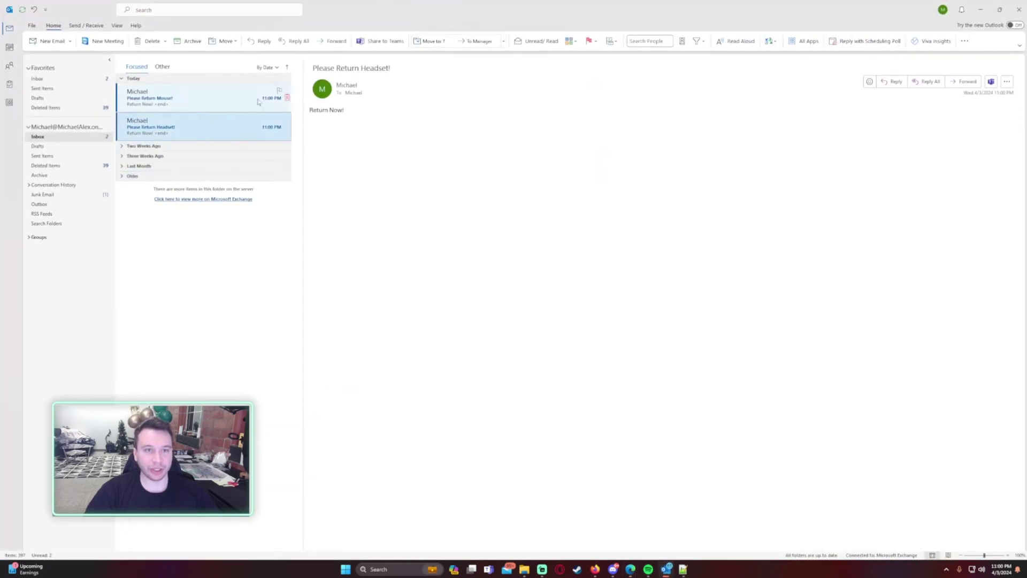
{"action": "left_click_drag", "start_coordinate": [343, 68], "coordinate": [373, 70]}
{"action": "key", "text": "Up"}
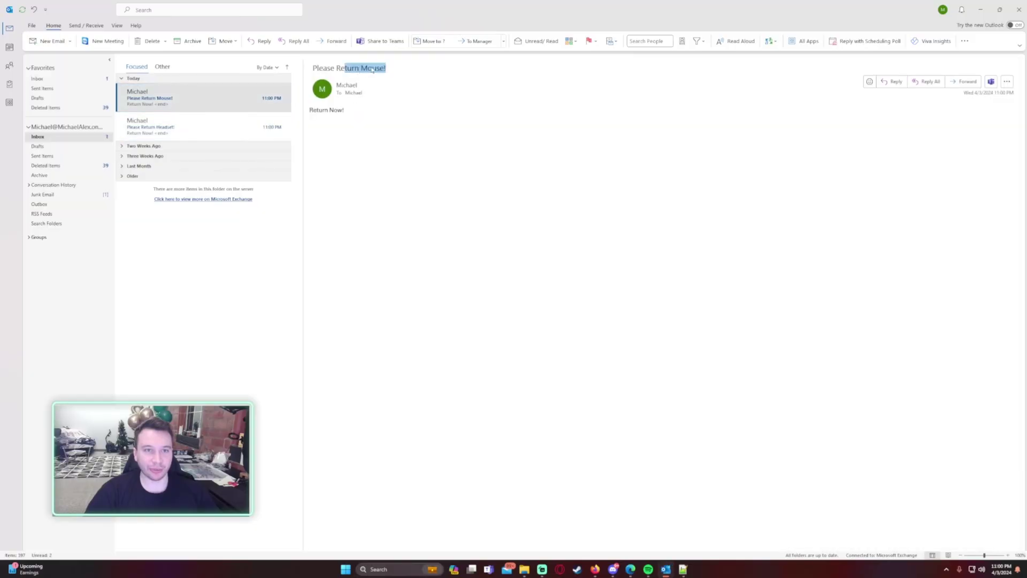
{"action": "key", "text": "alt+Tab"}
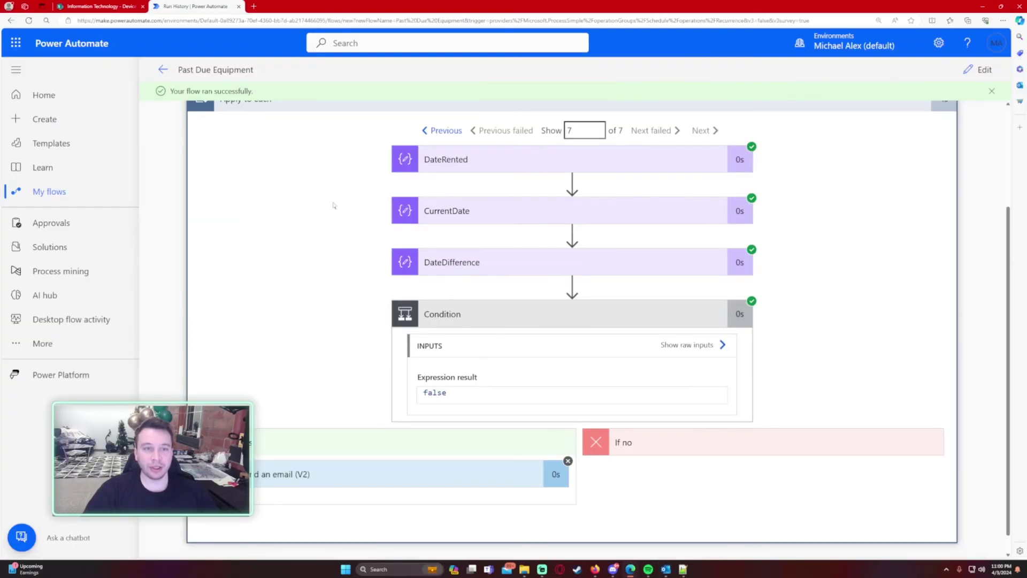
- Examine the DateDifference, CurrentDate and DateRented details of the seventh iteration in the flow run, and collapse them again
{"action": "scroll", "coordinate": [334, 203], "scroll_direction": "up", "scroll_amount": 3}
{"action": "scroll", "coordinate": [500, 395], "scroll_direction": "down", "scroll_amount": 1}
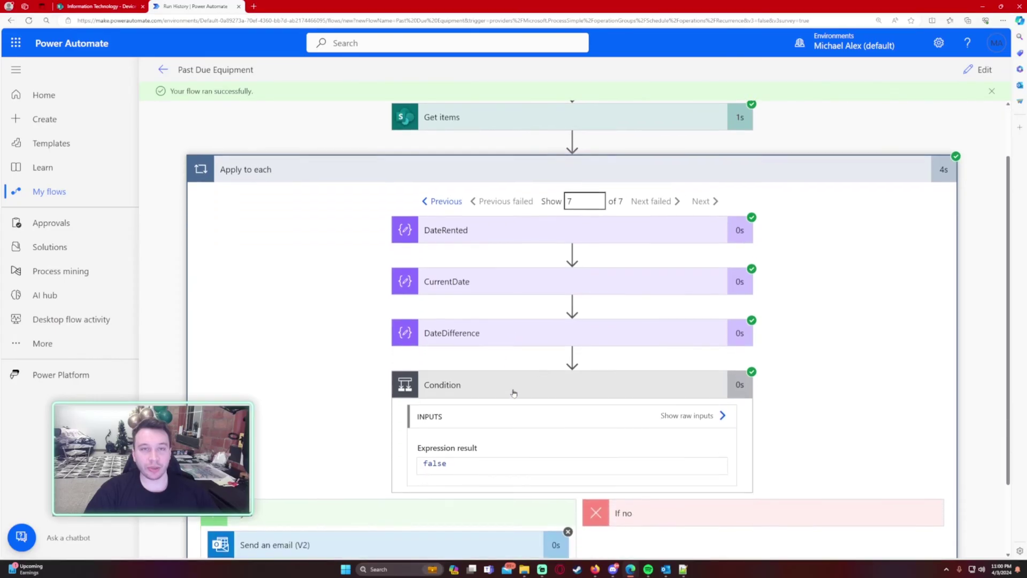
{"action": "left_click", "coordinate": [548, 336]}
{"action": "scroll", "coordinate": [556, 335], "scroll_direction": "down", "scroll_amount": 2}
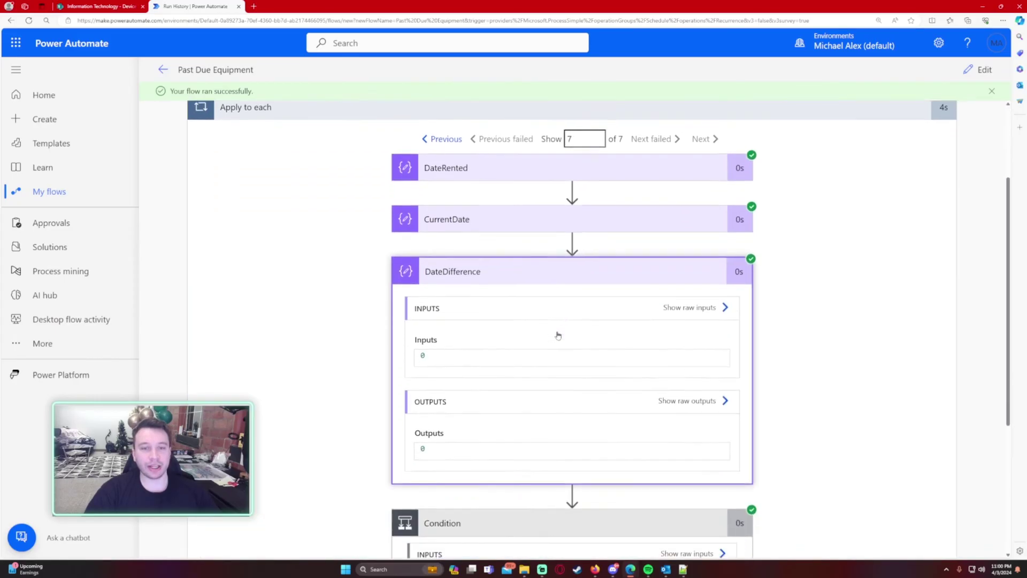
{"action": "scroll", "coordinate": [559, 335], "scroll_direction": "up", "scroll_amount": 2}
{"action": "left_click", "coordinate": [494, 276]}
{"action": "left_click", "coordinate": [497, 233]}
{"action": "left_click", "coordinate": [497, 232]}
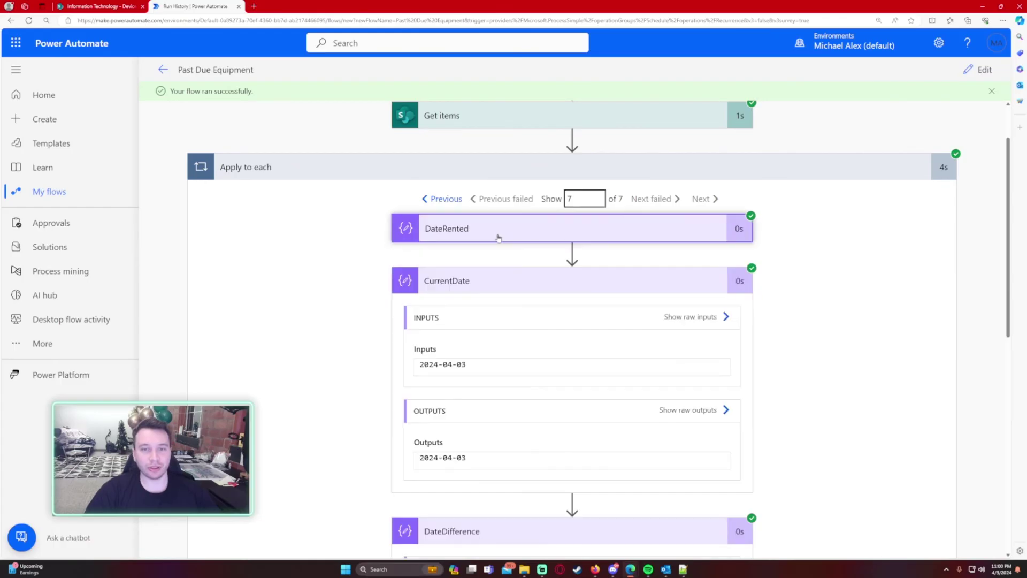
{"action": "left_click", "coordinate": [504, 282]}
{"action": "left_click", "coordinate": [514, 327]}
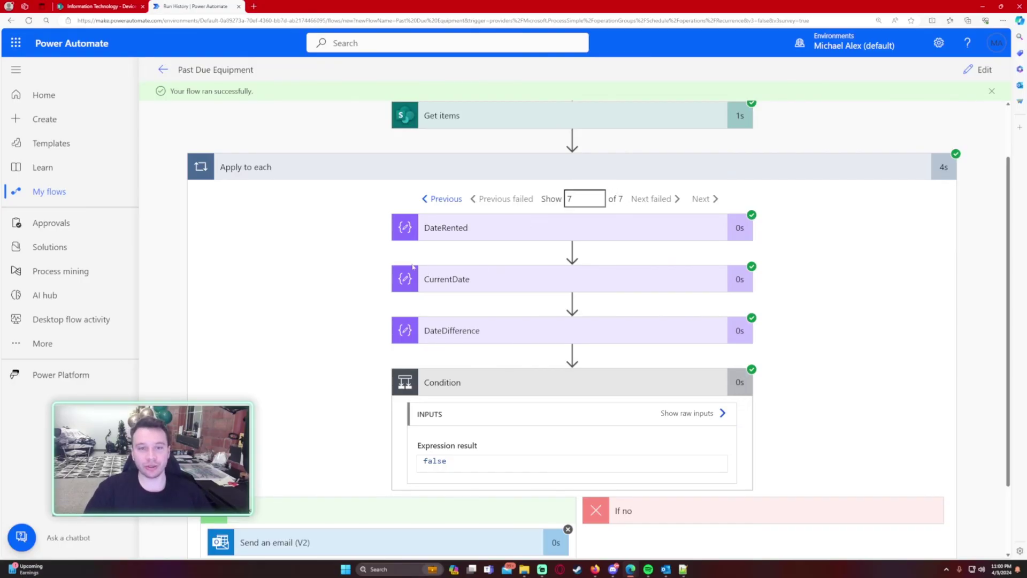
{"action": "scroll", "coordinate": [410, 330], "scroll_direction": "up", "scroll_amount": 2}
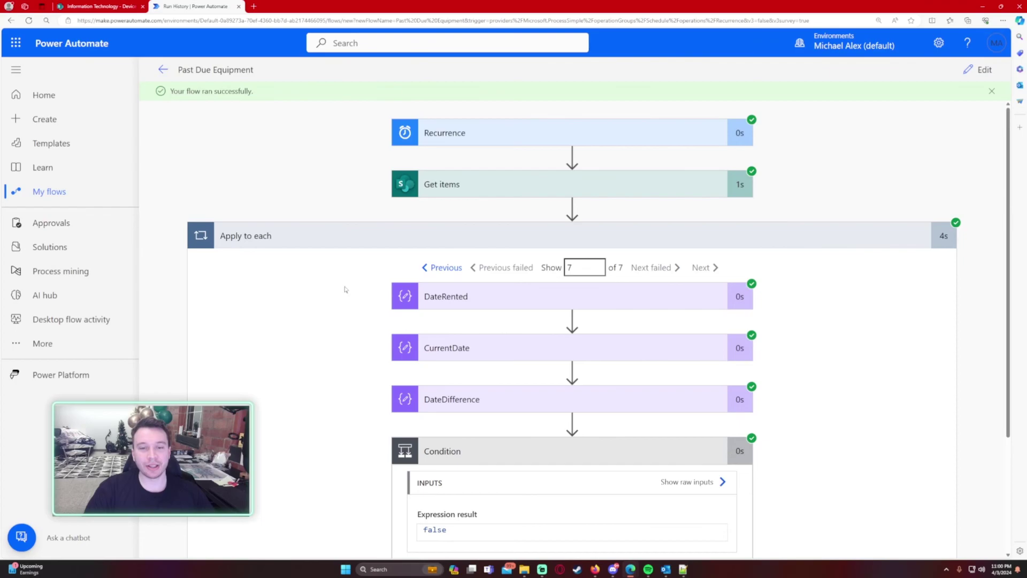
{"action": "key", "text": "ctrl+minus"}
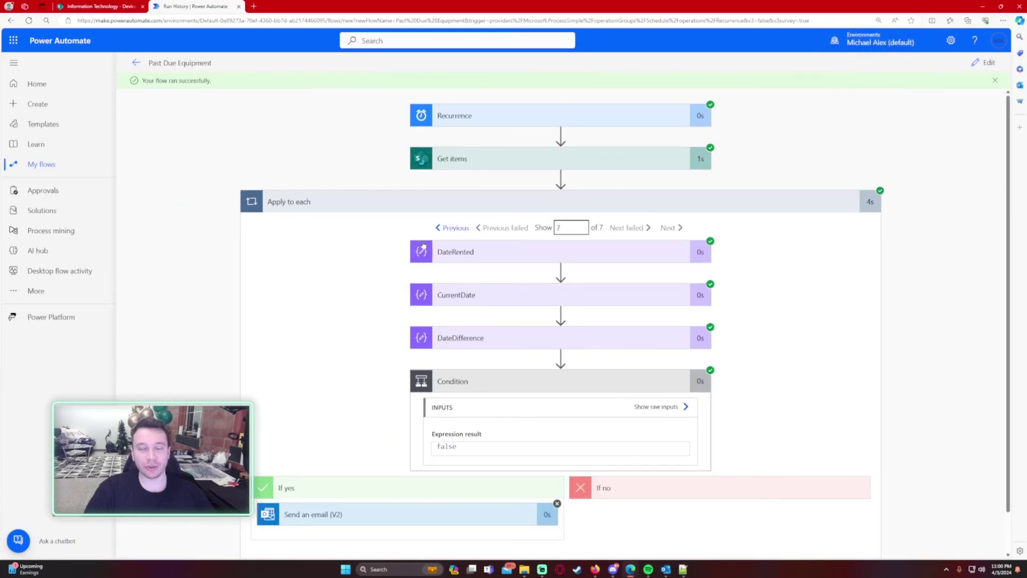